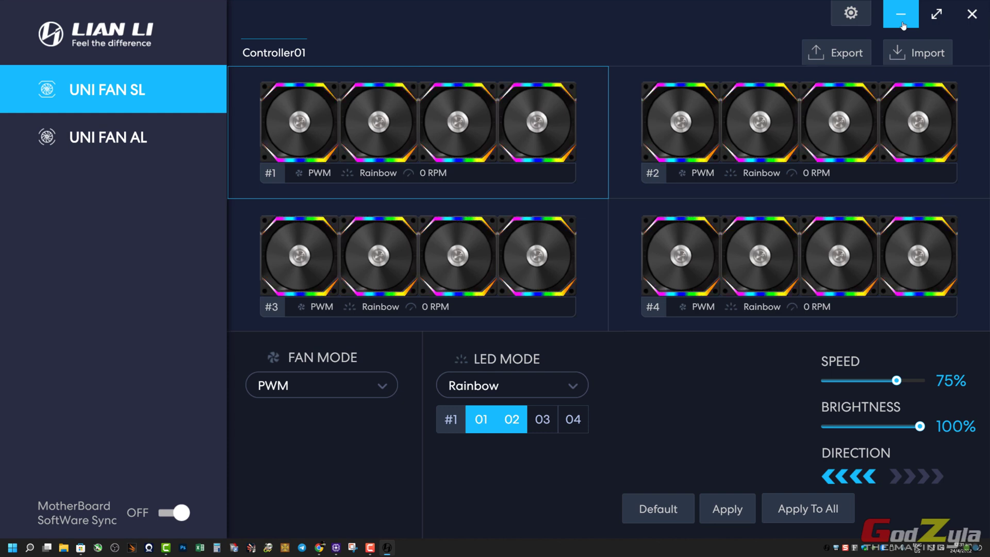
# - Minimise L-Connect 2 and find the free download of Revo Uninstaller Freeware on the Revo Uninstaller website in the browser
pyautogui.click(902, 24)
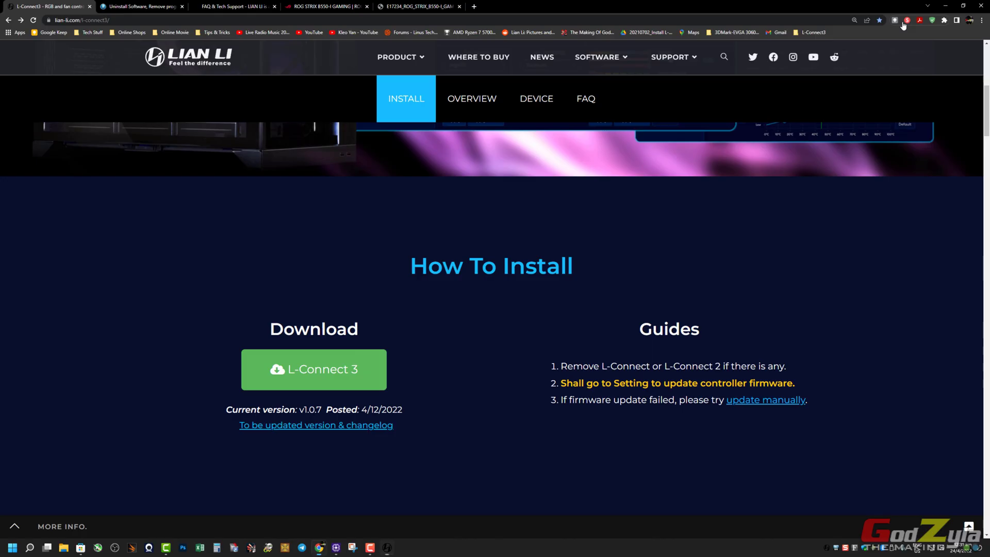
pyautogui.click(140, 7)
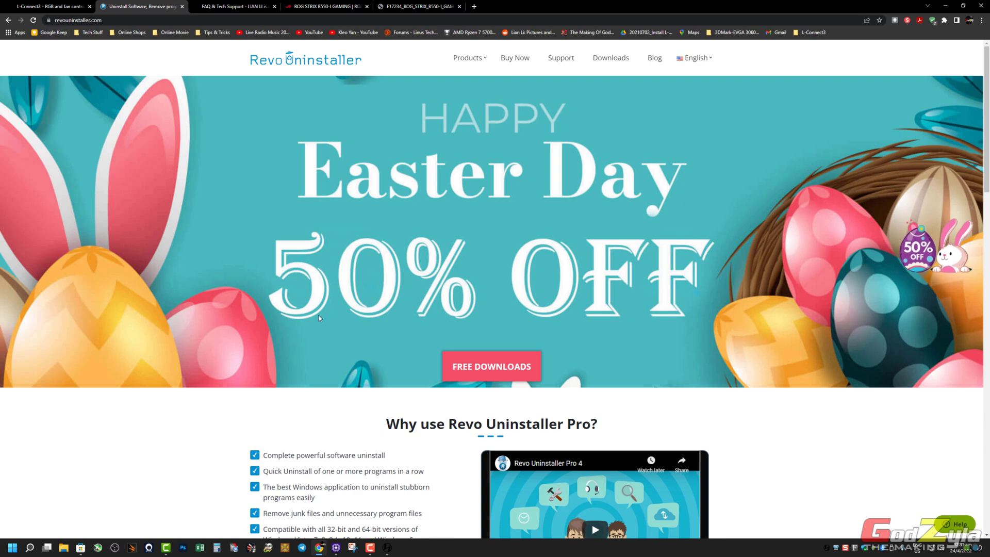
pyautogui.scroll(-5, 547, 286)
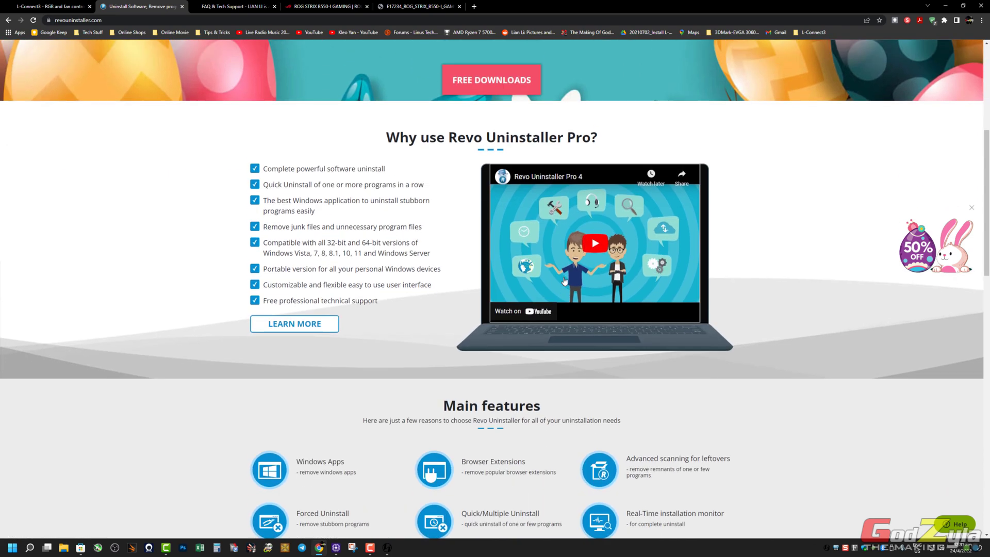
pyautogui.scroll(2, 564, 281)
pyautogui.click(497, 178)
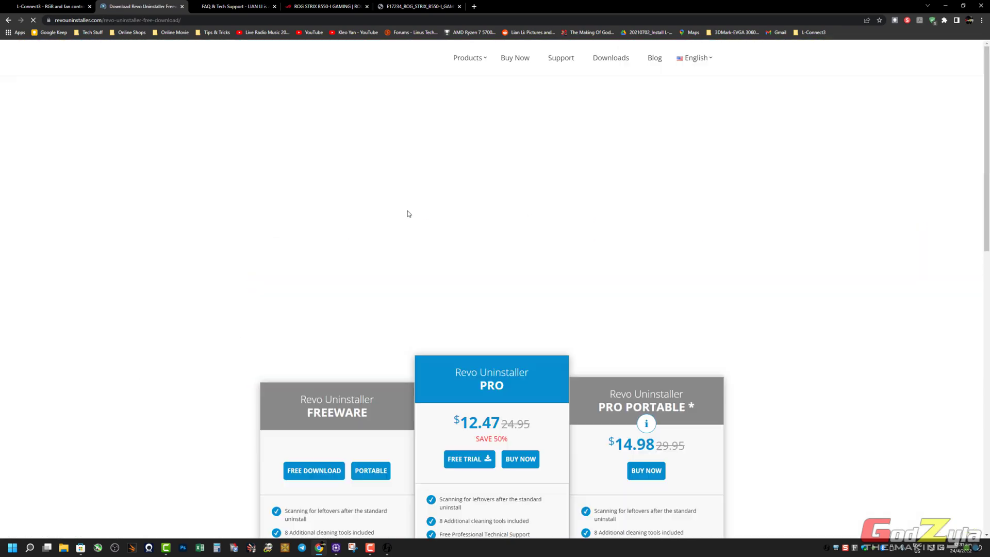
pyautogui.scroll(-5, 397, 237)
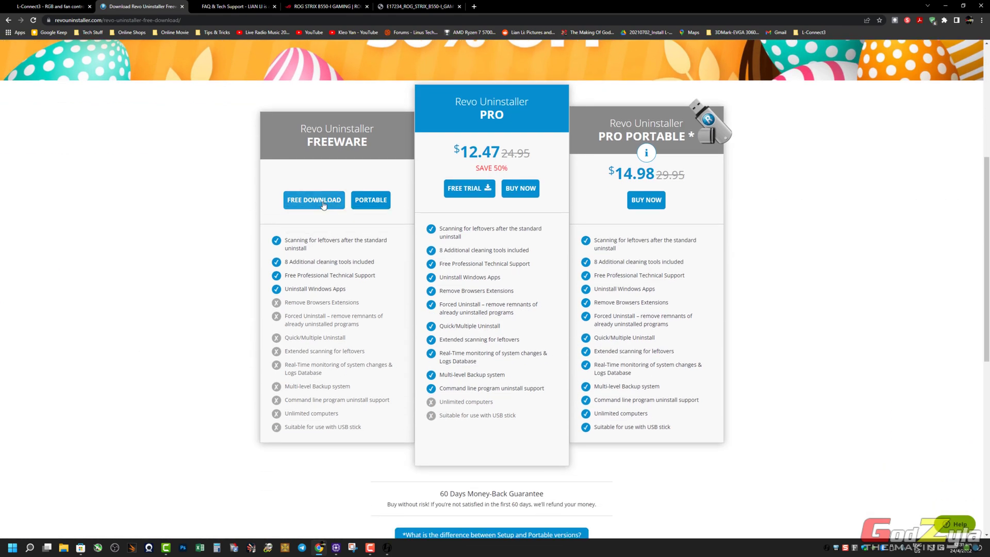
pyautogui.click(322, 205)
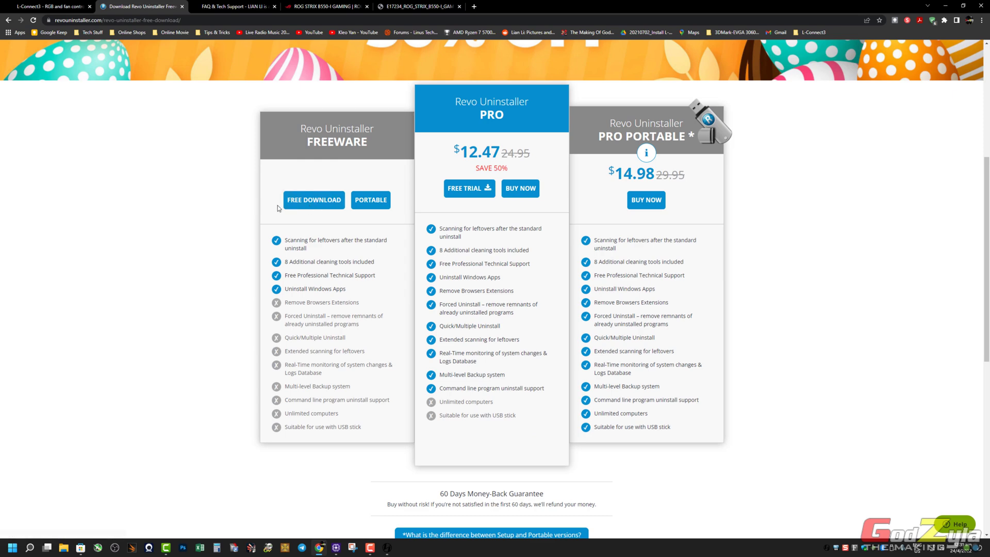
# - Return to L-Connect 2, close its window, and exit the program completely from the system tray
pyautogui.click(946, 8)
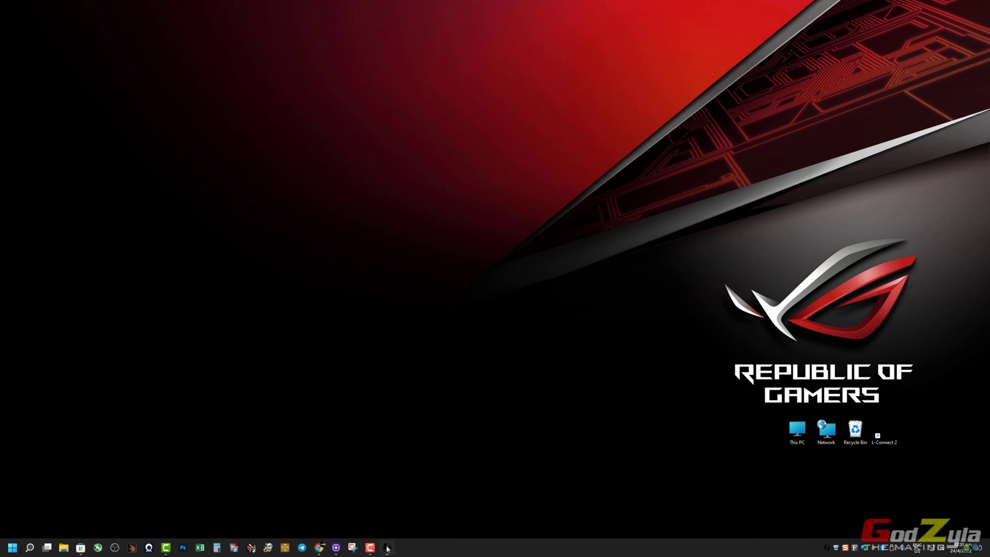
pyautogui.click(387, 548)
pyautogui.click(926, 16)
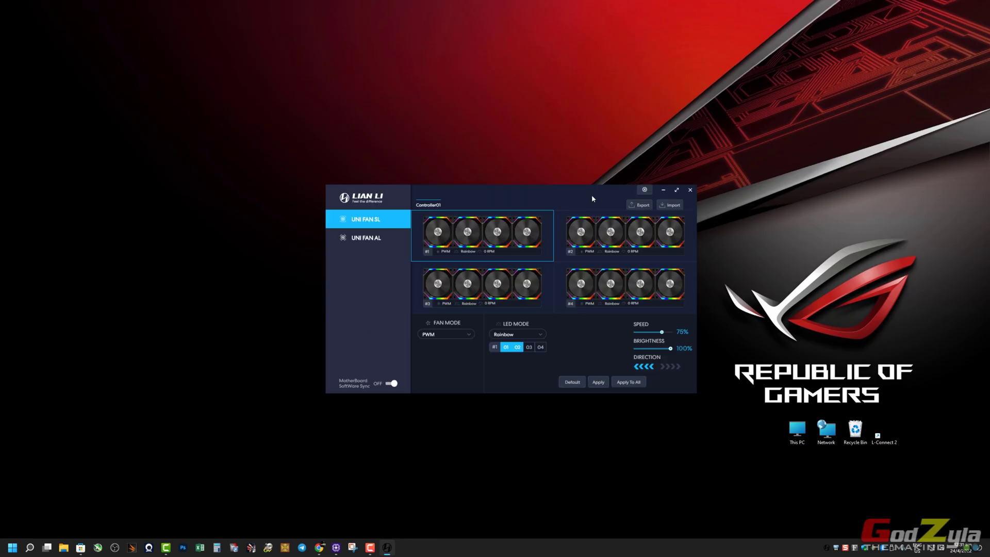
pyautogui.click(689, 192)
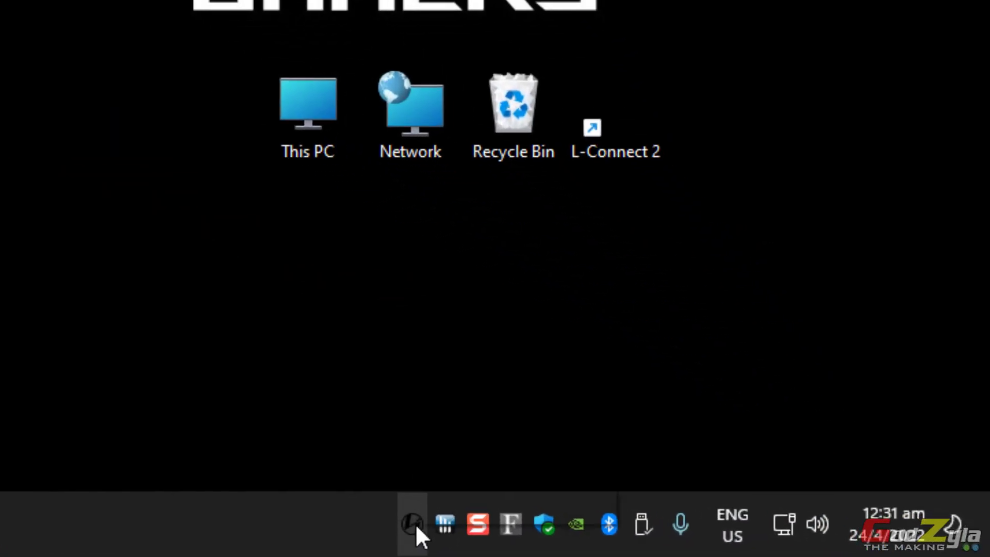
pyautogui.rightClick(826, 547)
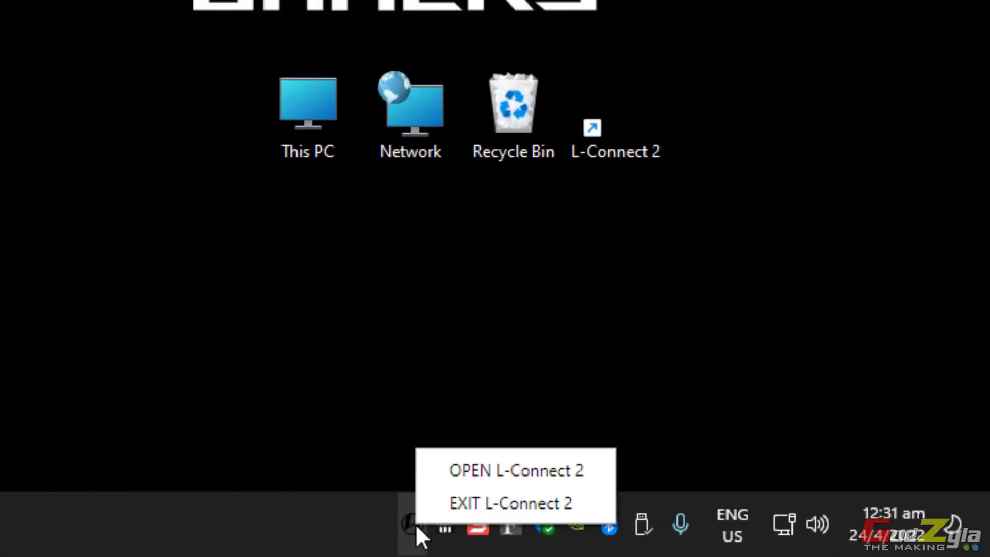
pyautogui.click(481, 492)
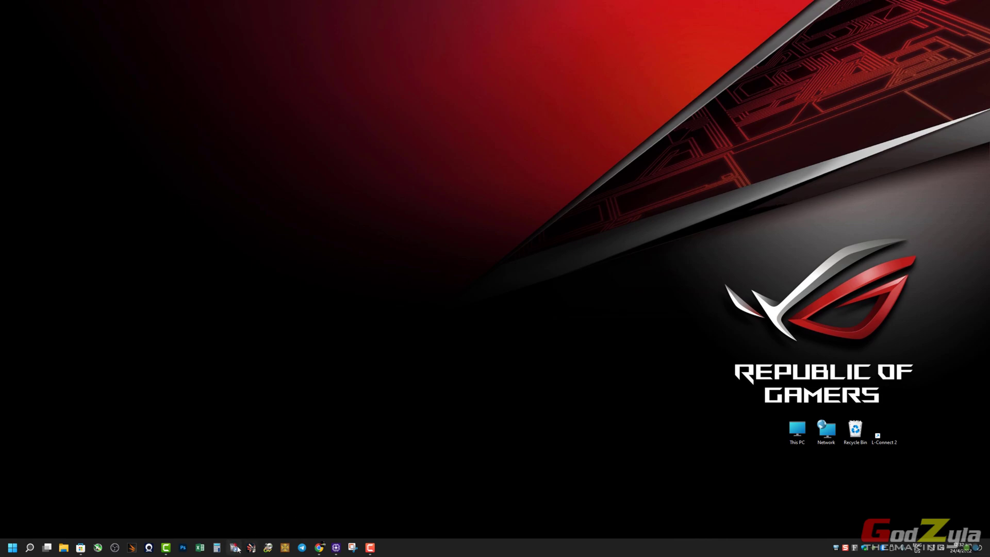
# - Open Revo Uninstaller and start uninstalling L-Connect 2 from the list of installed applications
pyautogui.click(237, 548)
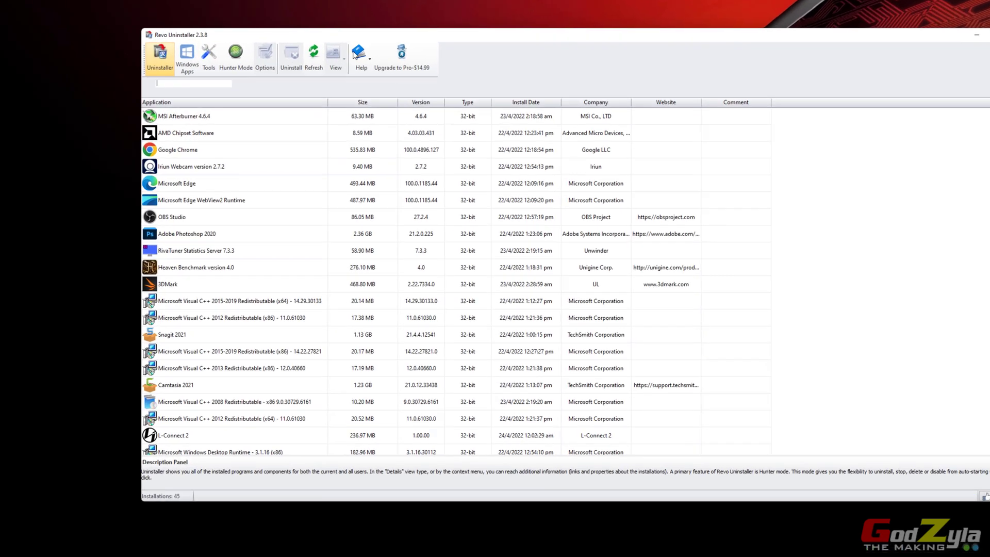
pyautogui.scroll(-4, 181, 110)
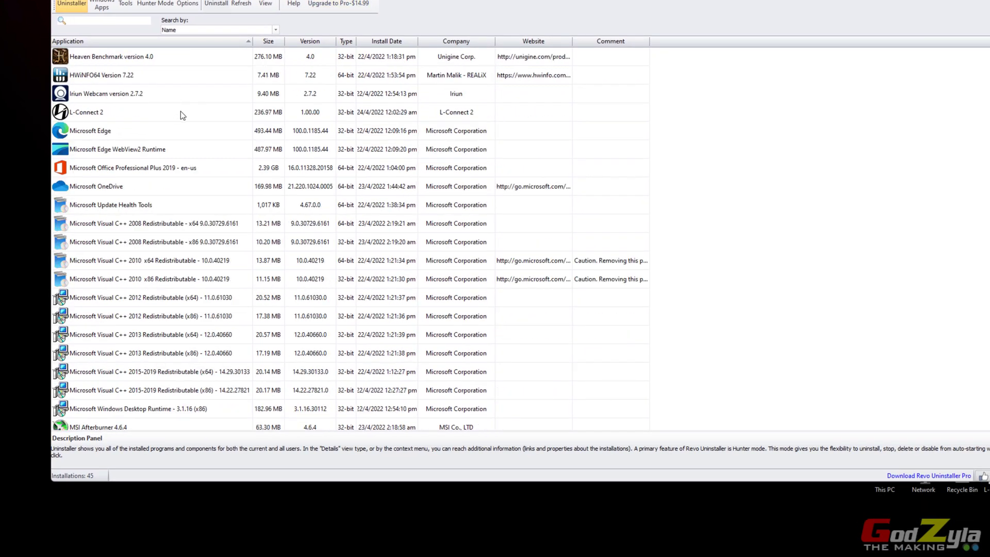
pyautogui.click(123, 113)
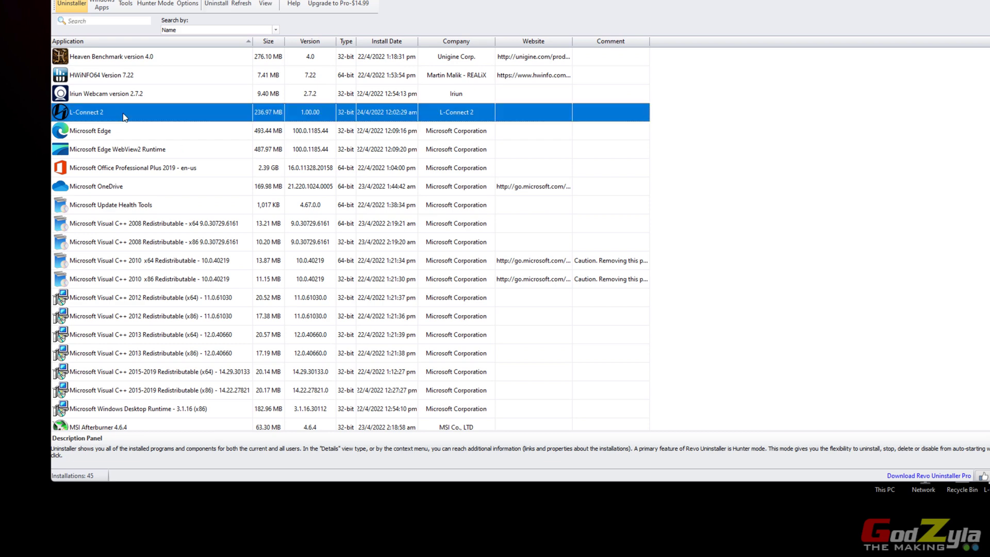
pyautogui.doubleClick(123, 114)
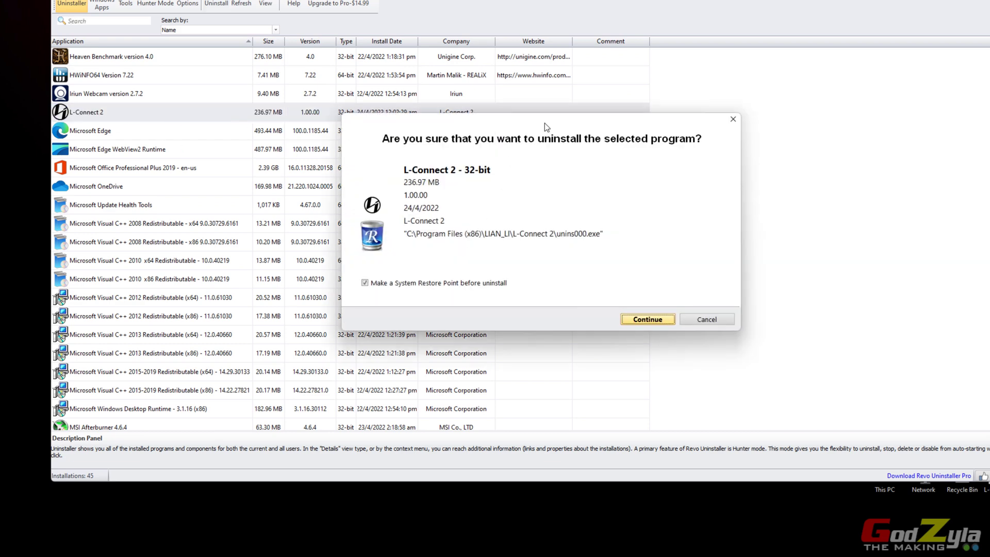
# - Skip making a System Restore Point and remove L-Connect 2 and all its components with its built-in uninstaller
pyautogui.click(407, 212)
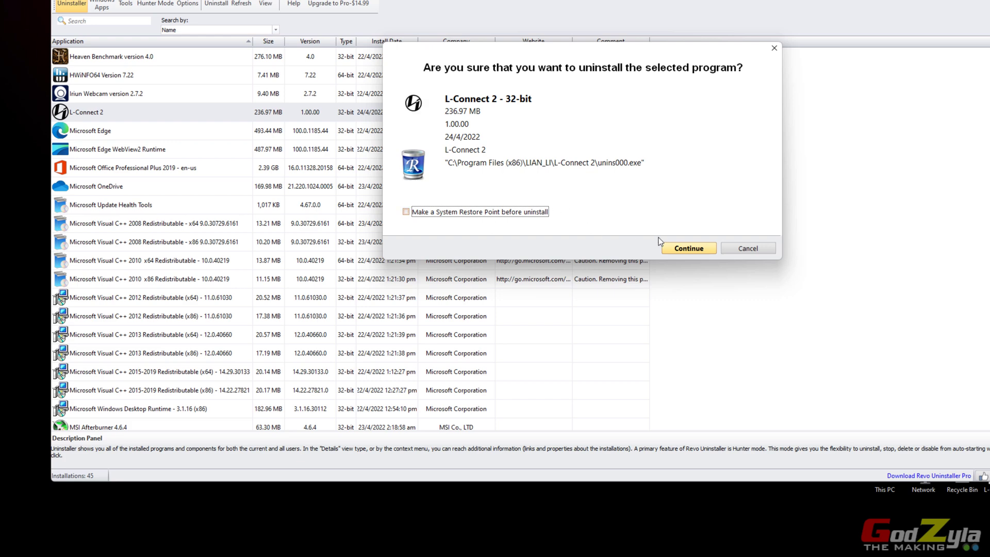
pyautogui.click(681, 250)
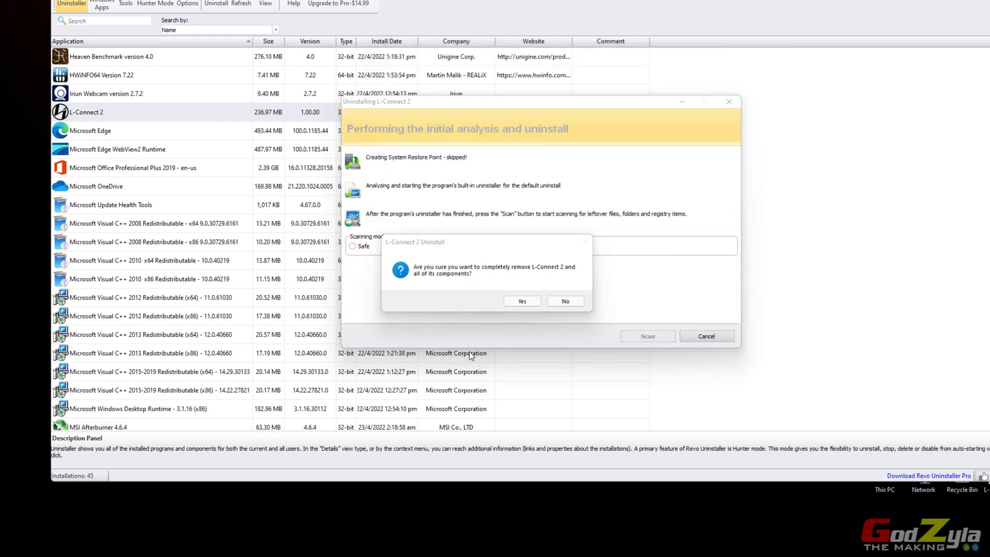
pyautogui.click(521, 302)
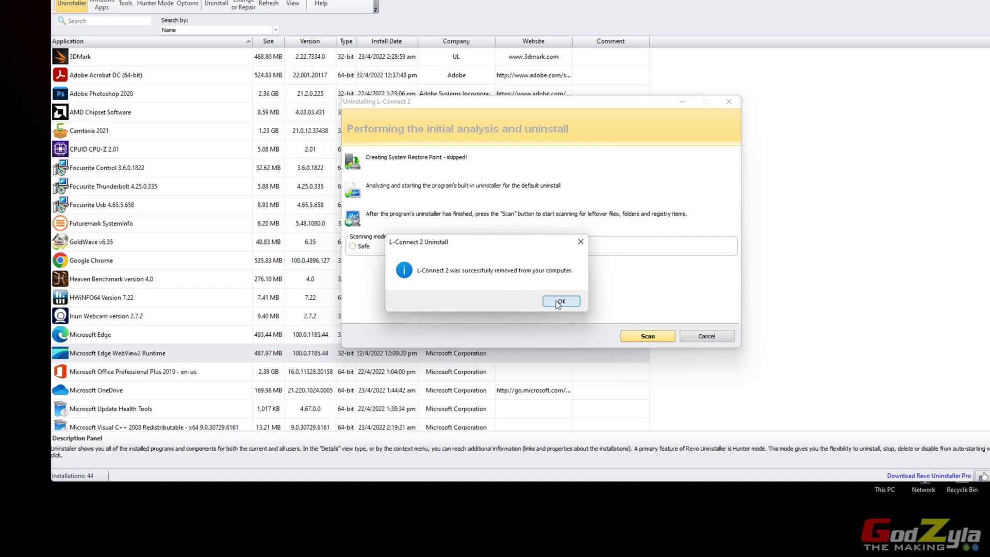
pyautogui.click(559, 302)
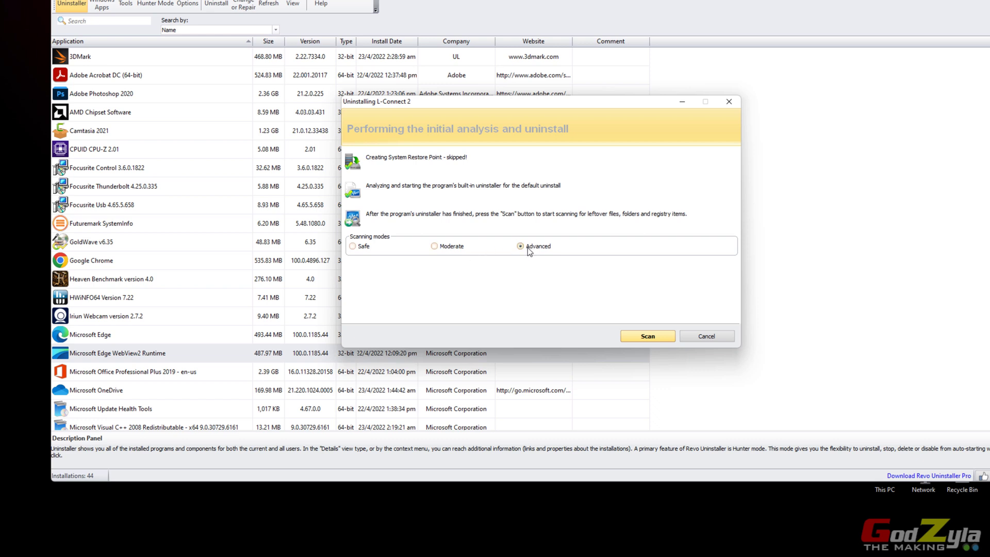
# - Scan for L-Connect 2 leftovers in Advanced mode and delete all the leftover registry items
pyautogui.click(640, 339)
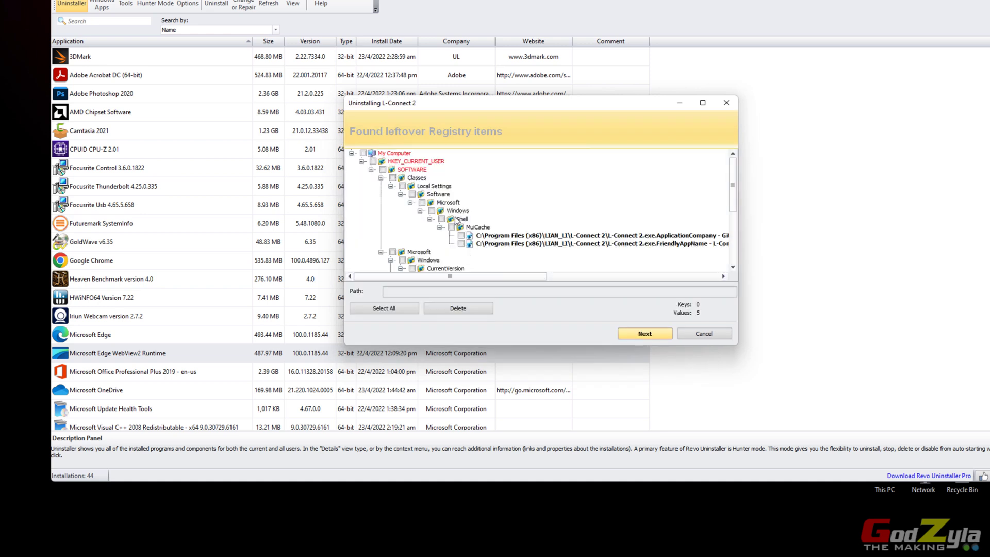
pyautogui.scroll(-3, 514, 250)
pyautogui.scroll(2, 493, 229)
pyautogui.scroll(-4, 482, 225)
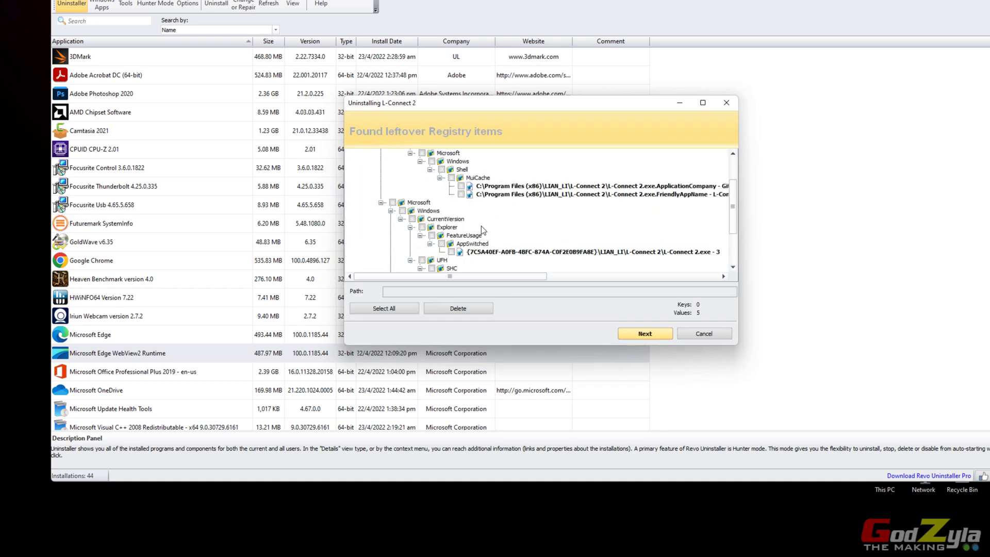
pyautogui.scroll(4, 485, 225)
pyautogui.scroll(-3, 487, 227)
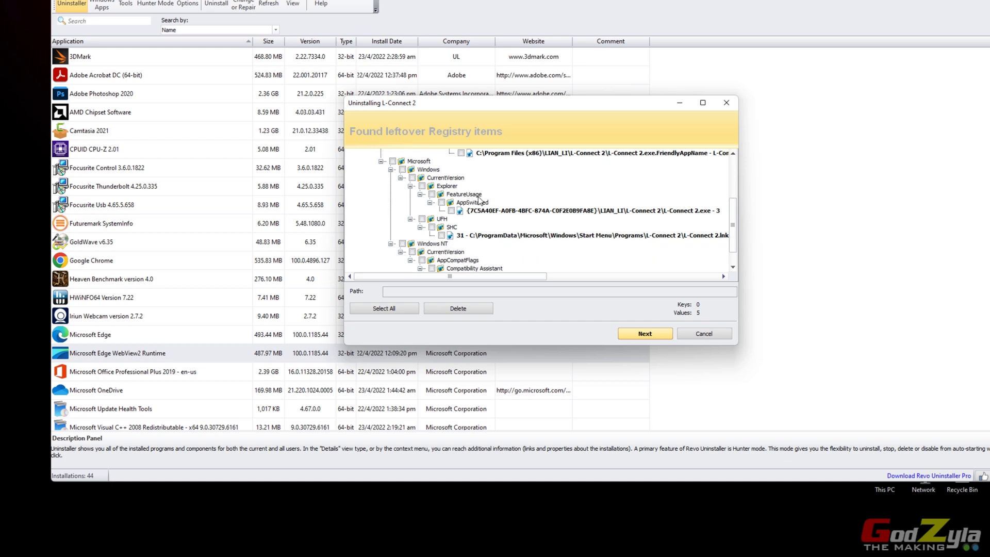
pyautogui.click(386, 312)
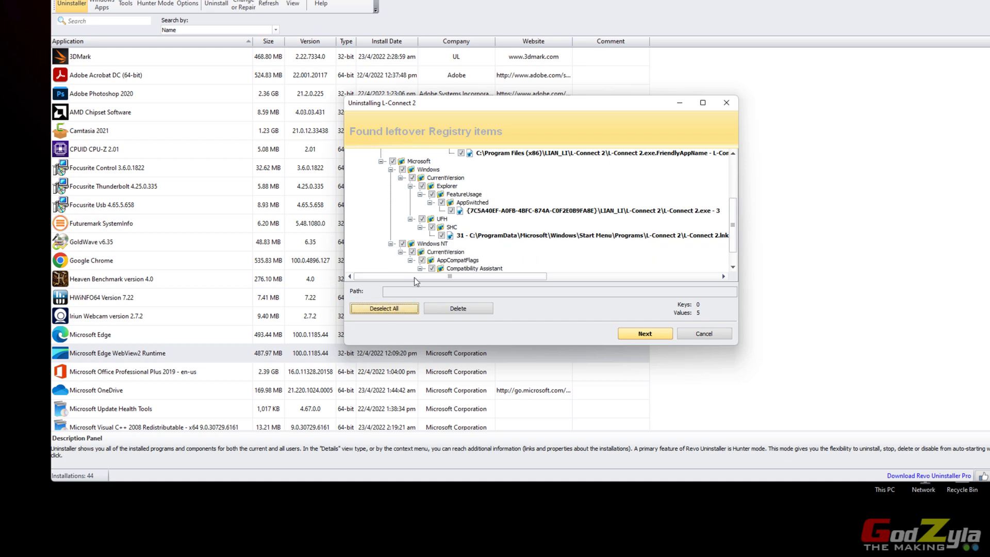
pyautogui.click(465, 308)
pyautogui.click(573, 249)
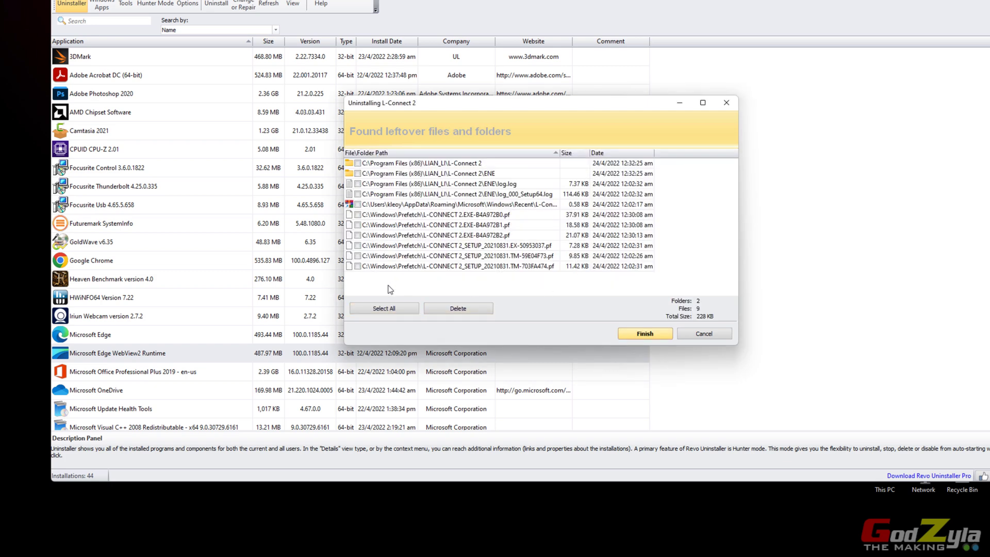
# - Delete all the leftover files and folders of L-Connect 2
pyautogui.click(386, 309)
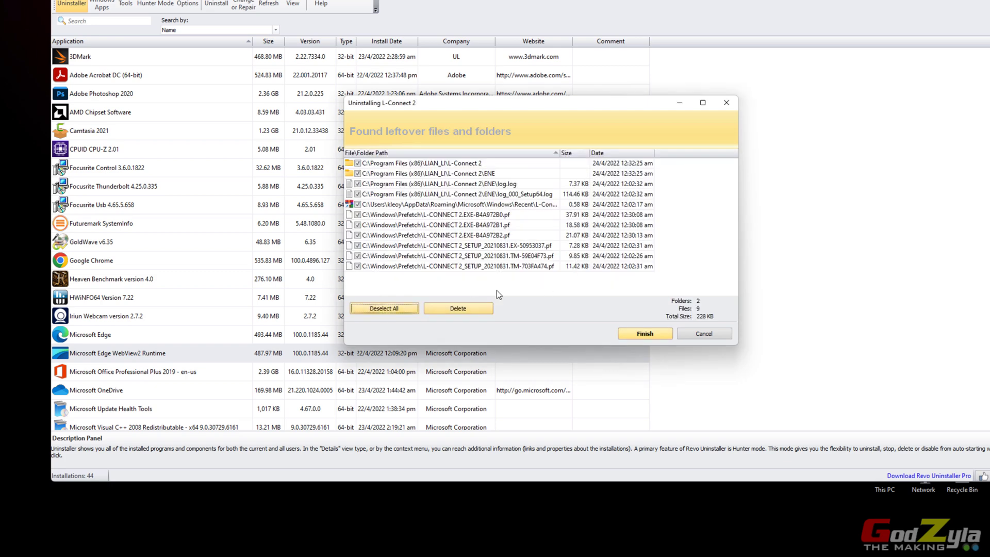
pyautogui.click(433, 308)
pyautogui.click(565, 250)
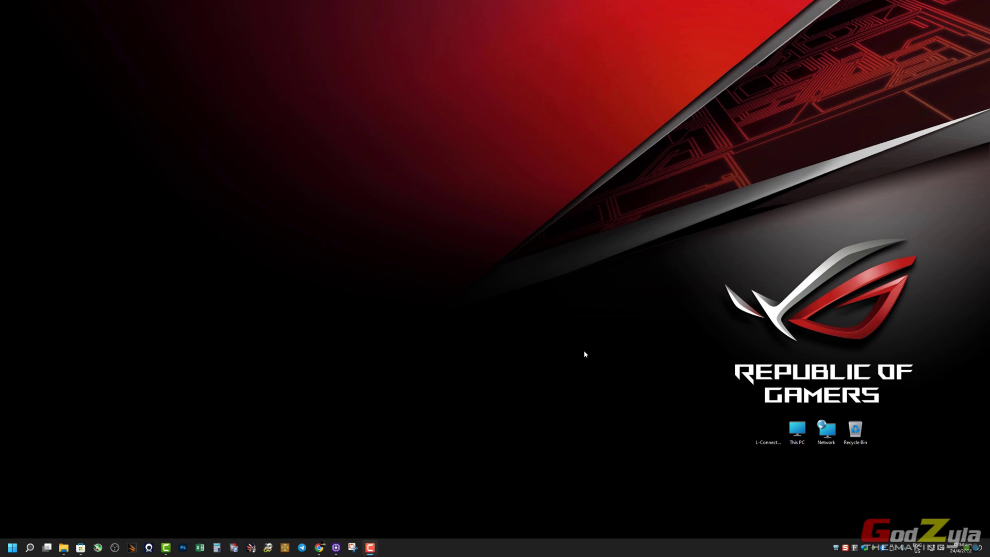
# - Switch to the browser and look through the ROG STRIX B550-I GAMING BIOS & Firmware releases to find version 2007
pyautogui.click(326, 546)
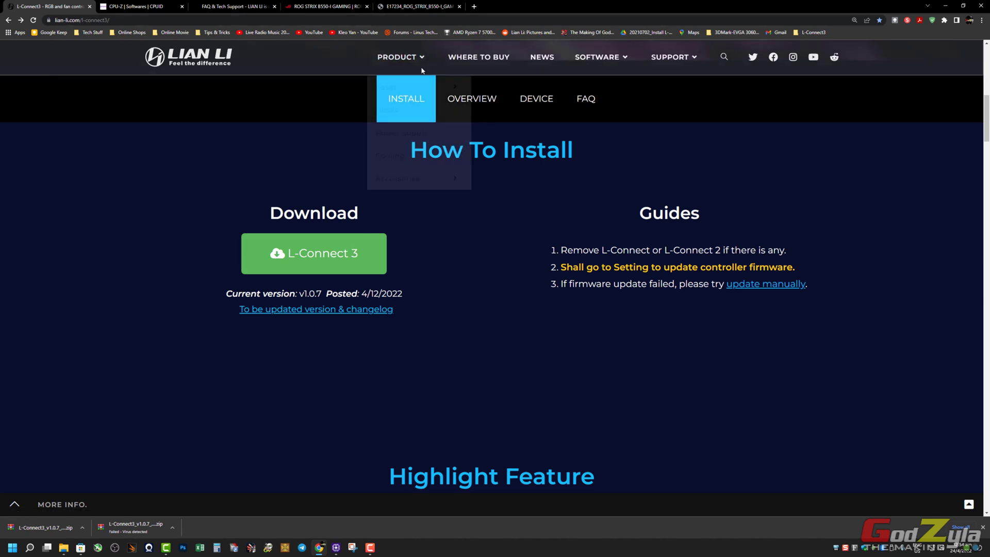
pyautogui.click(331, 6)
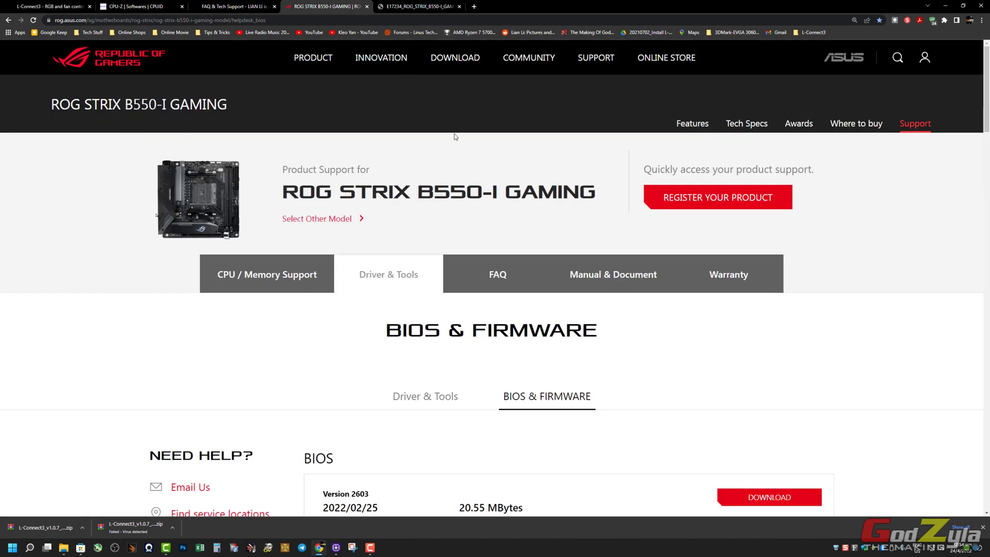
pyautogui.scroll(-3, 495, 195)
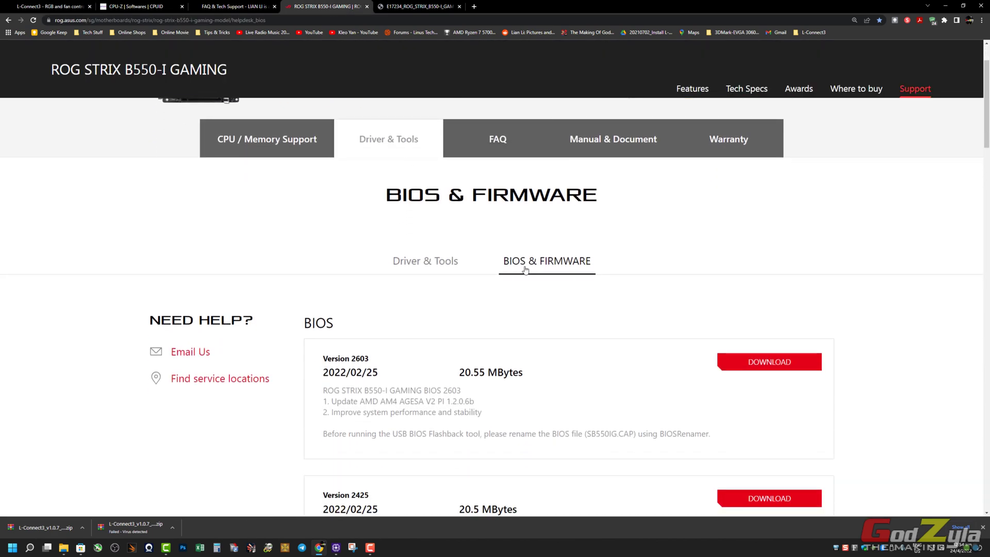
pyautogui.scroll(-4, 585, 276)
pyautogui.scroll(-15, 500, 236)
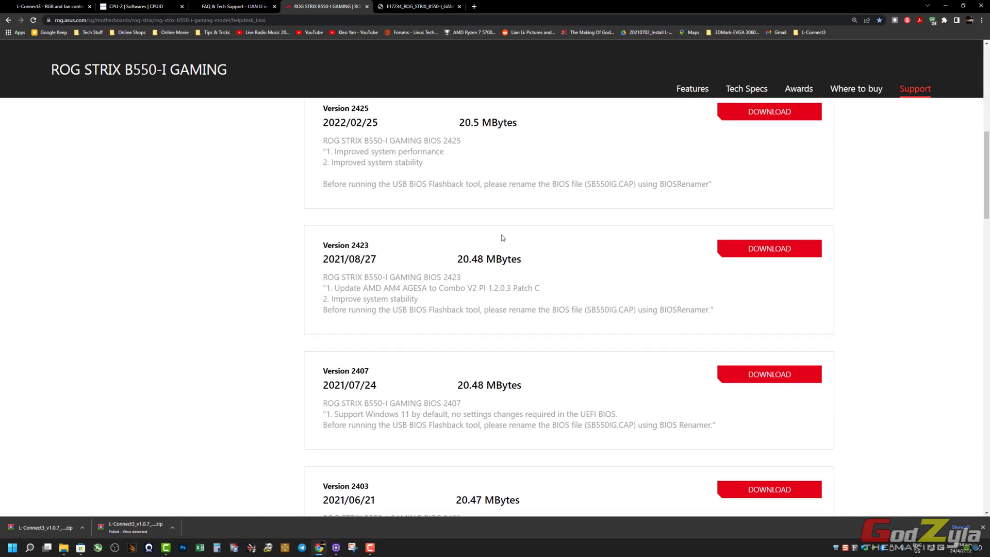
pyautogui.scroll(-5, 500, 238)
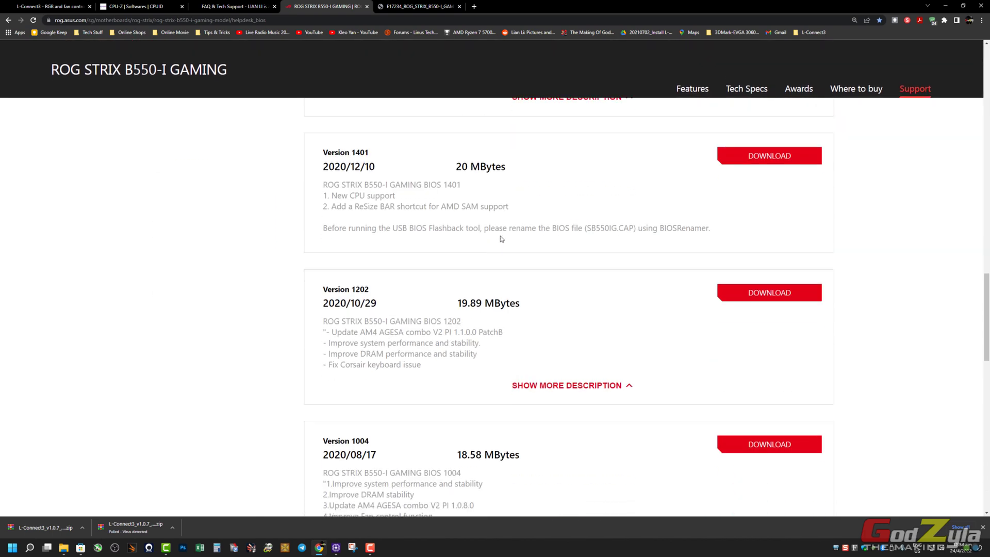
pyautogui.scroll(5, 500, 239)
pyautogui.scroll(4, 500, 236)
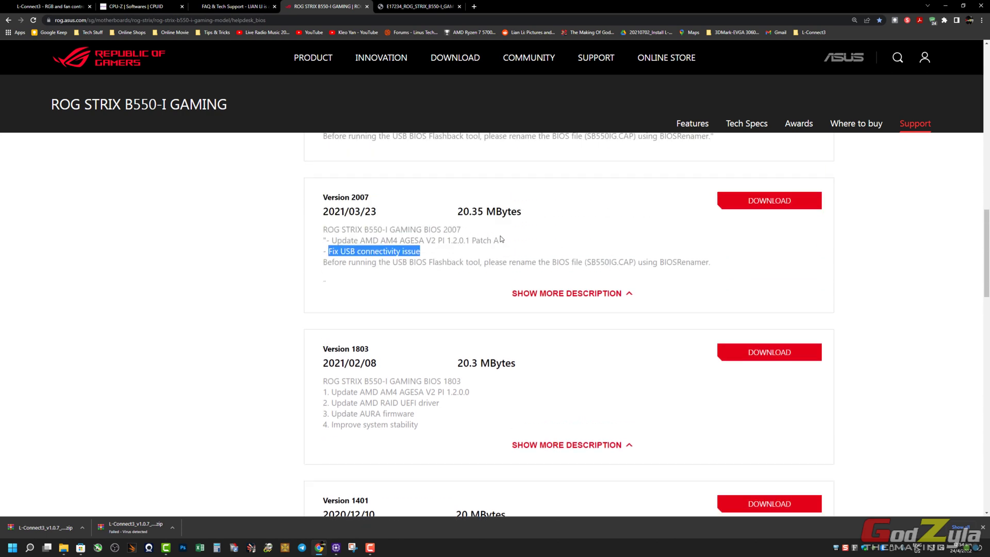
pyautogui.scroll(-1, 478, 242)
# - Compare BIOS version 2007 and its USB connectivity fix with the preceding version 1803, highlighting the version numbers
pyautogui.click(354, 198)
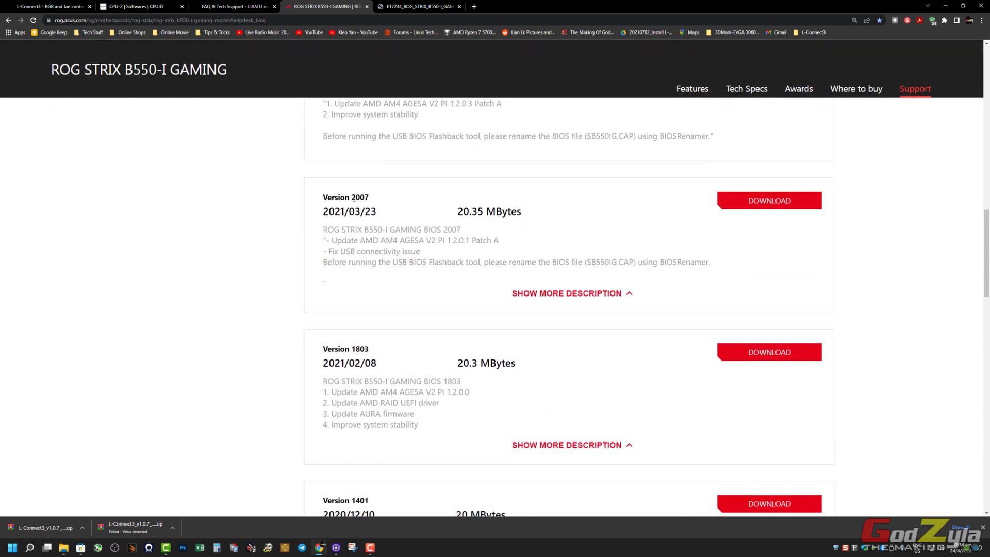
pyautogui.doubleClick(353, 198)
pyautogui.click(345, 198)
pyautogui.doubleClick(358, 197)
pyautogui.click(334, 243)
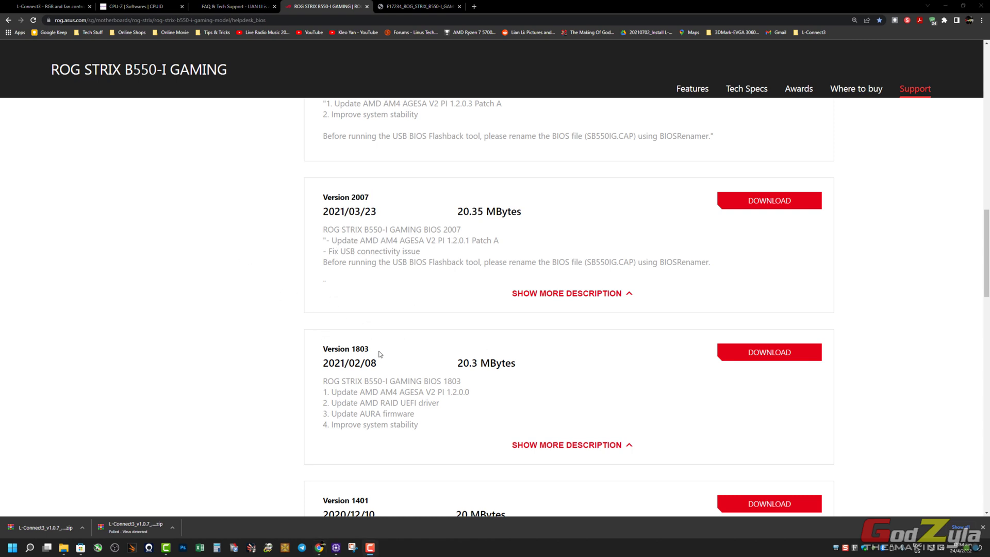
pyautogui.moveTo(370, 350); pyautogui.dragTo(346, 349)
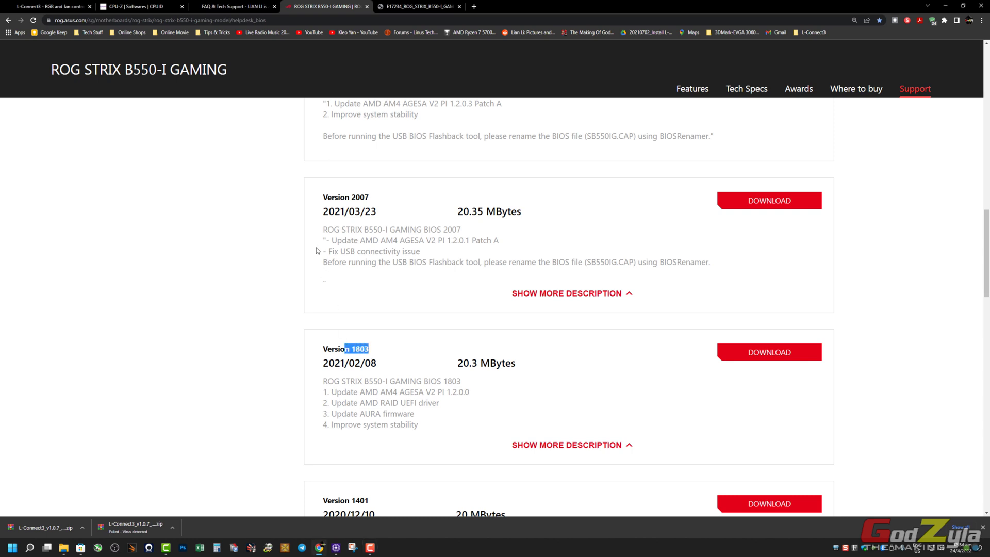
# - Highlight the USB connectivity fix in the BIOS 2007 release notes and its version heading
pyautogui.press('F9')
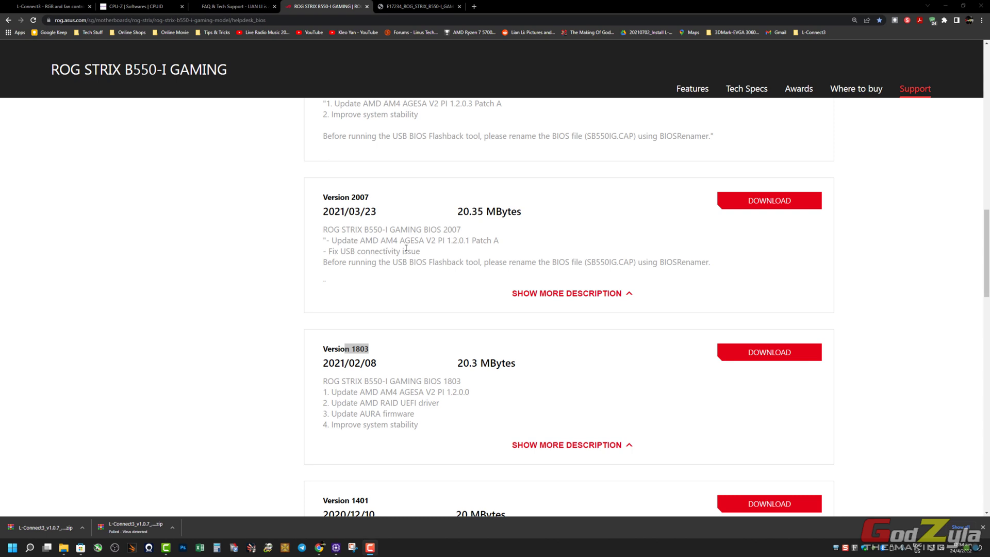
pyautogui.moveTo(340, 251); pyautogui.dragTo(361, 251)
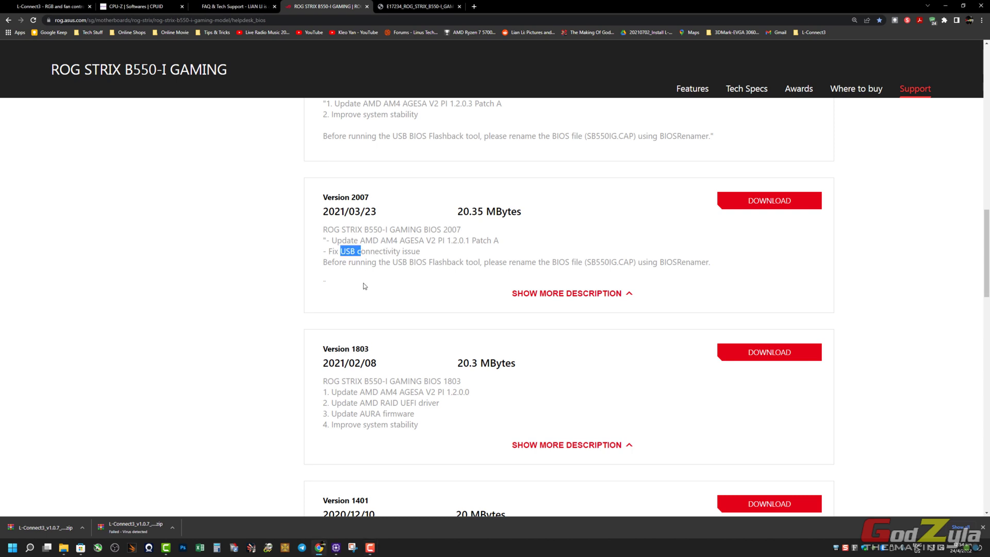
pyautogui.click(364, 286)
pyautogui.moveTo(323, 197); pyautogui.dragTo(377, 201)
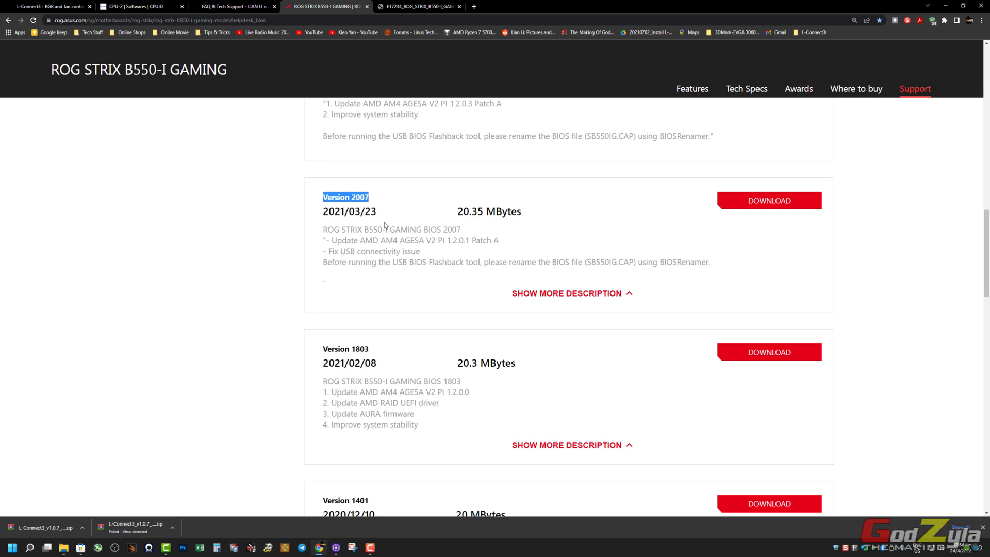
pyautogui.scroll(1, 384, 224)
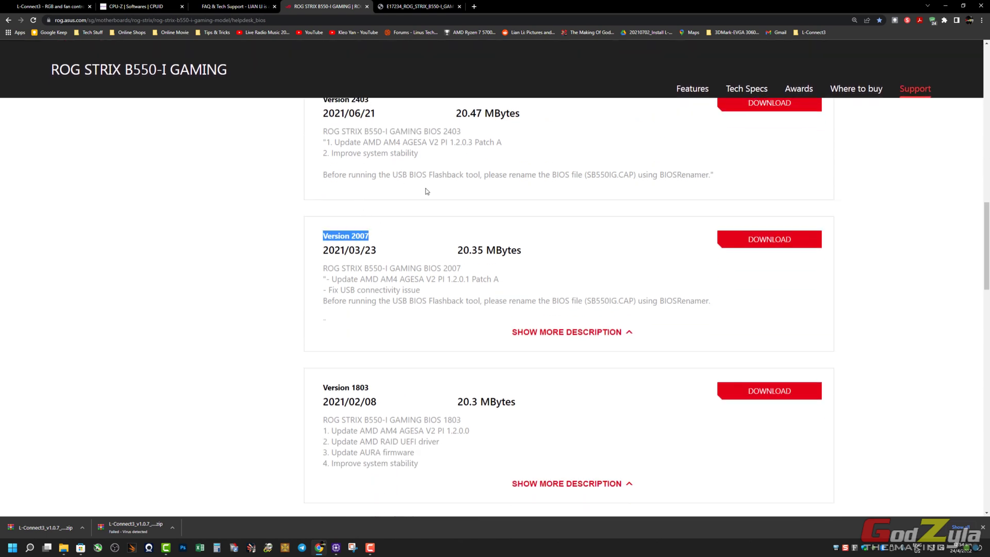
# - Show the CPUID download page for CPU-Z, then switch to CPU-Z and view the mainboard's BIOS details over it
pyautogui.click(133, 8)
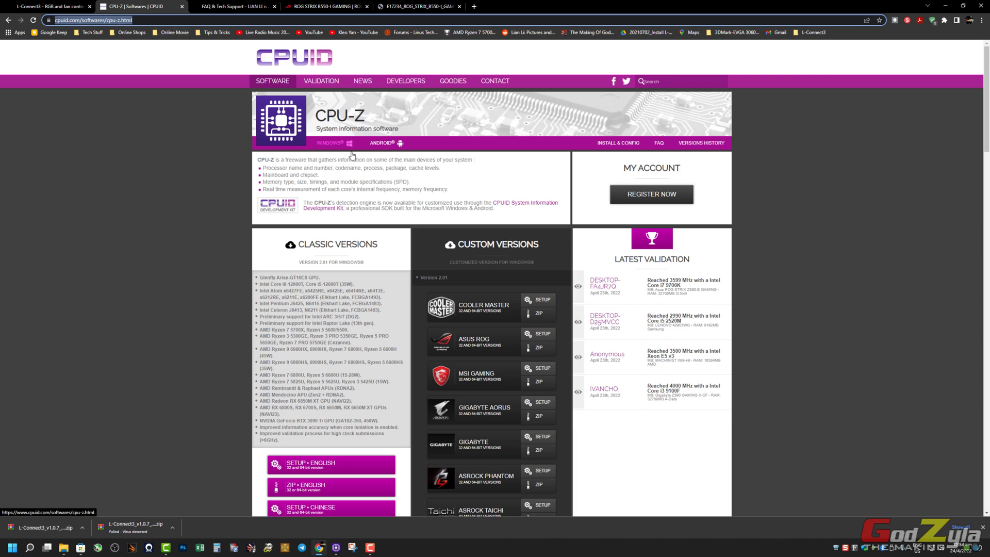
pyautogui.click(336, 547)
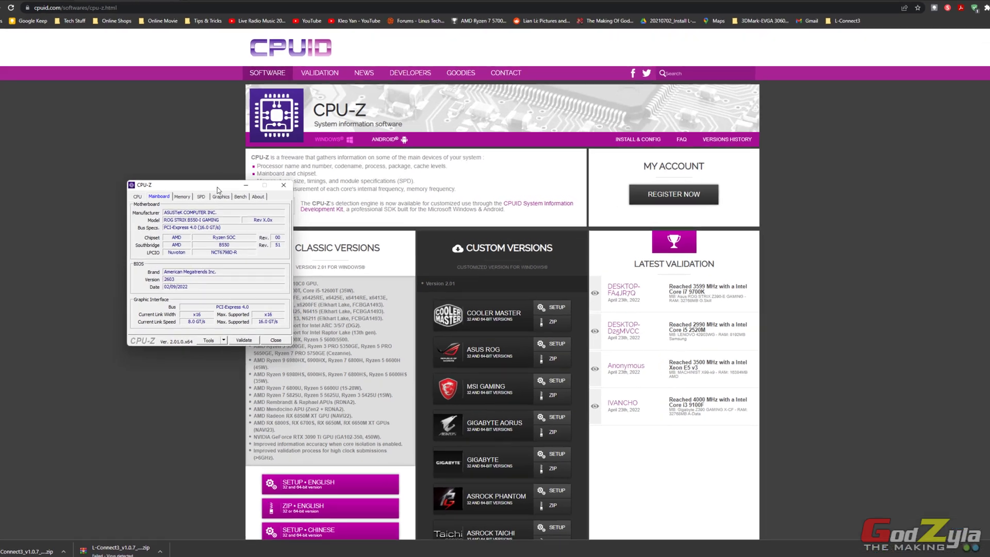
pyautogui.moveTo(217, 187); pyautogui.dragTo(409, 138)
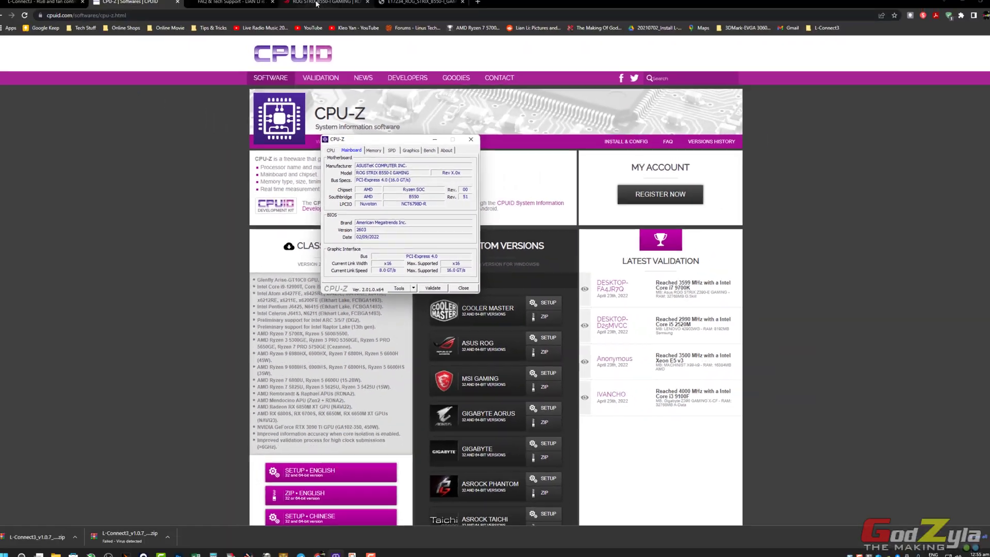
# - Compare the BIOS version reported by CPU-Z with the ROG STRIX B550-I GAMING releases, placing the CPU-Z window beside the newest entry
pyautogui.click(316, 4)
pyautogui.scroll(10, 438, 182)
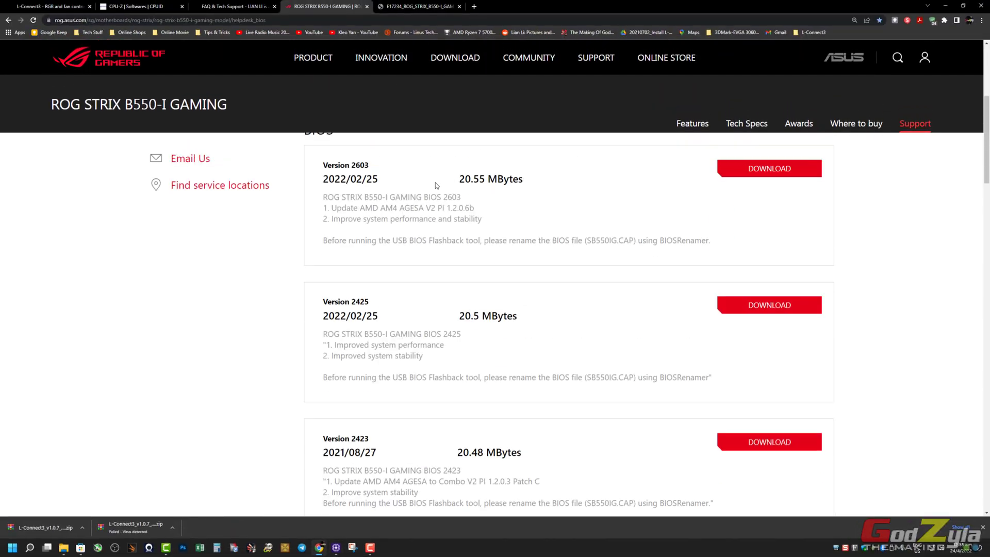
pyautogui.scroll(3, 429, 193)
pyautogui.scroll(-18, 420, 202)
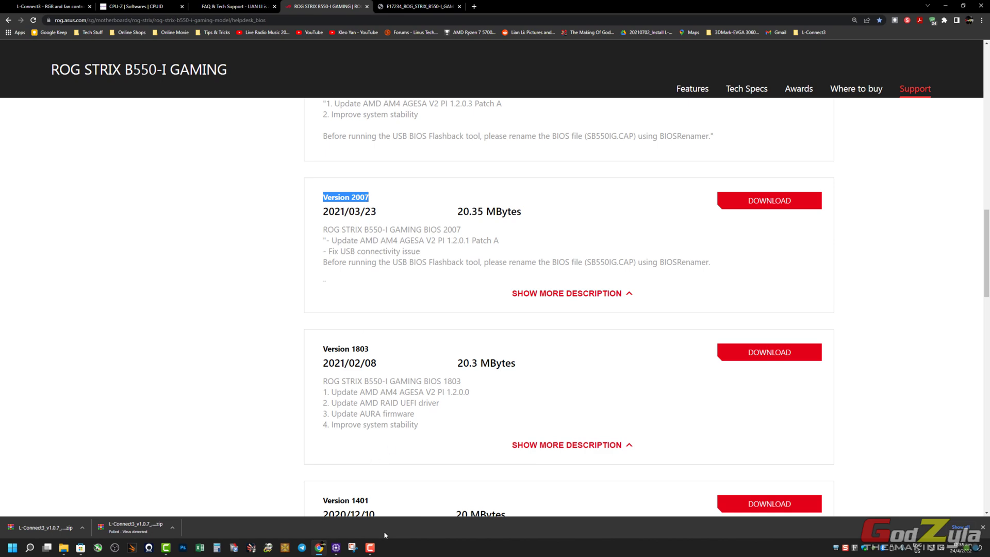
pyautogui.click(336, 548)
pyautogui.moveTo(410, 135); pyautogui.dragTo(491, 156)
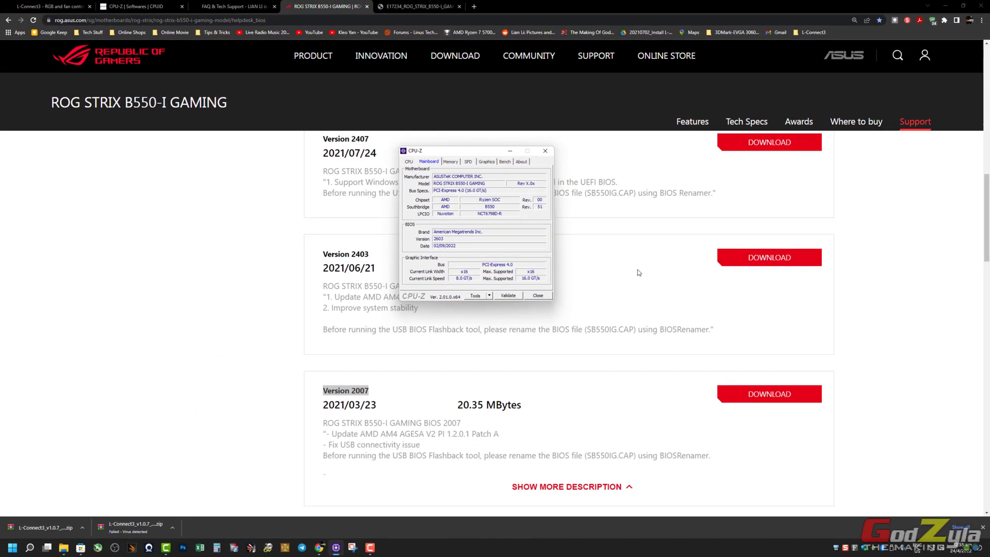
pyautogui.scroll(9, 637, 269)
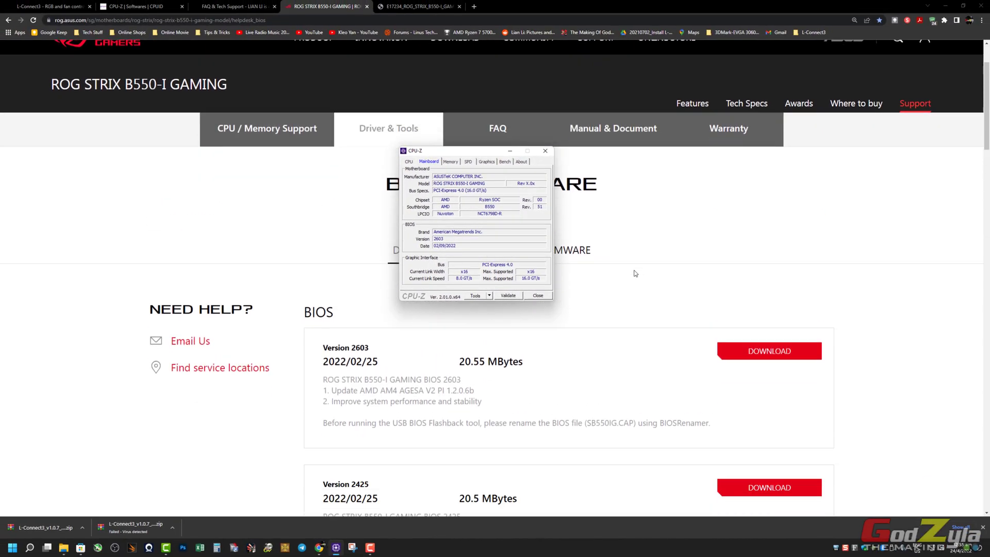
pyautogui.moveTo(491, 151); pyautogui.dragTo(518, 282)
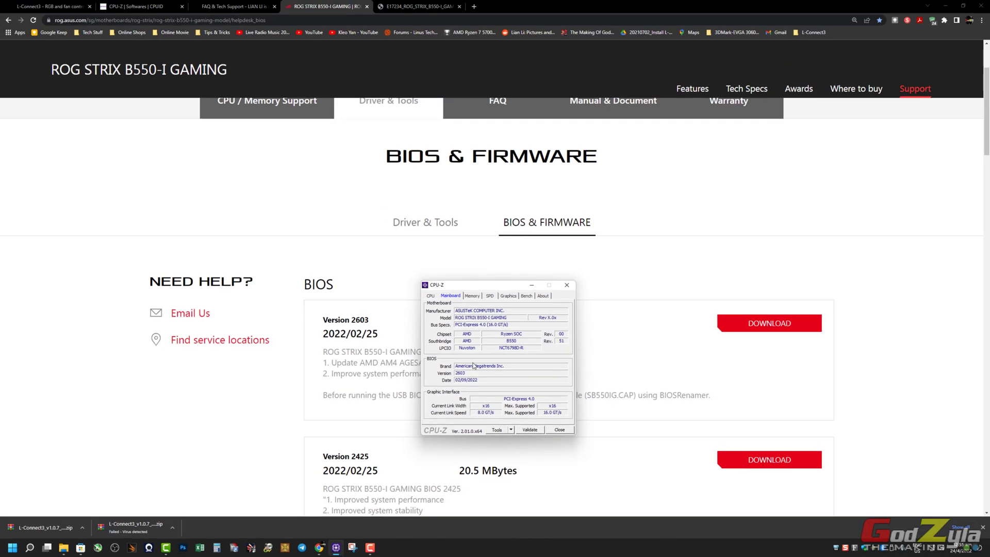
# - Go to page 56 of the motherboard manual PDF and read how to enter the BIOS setup program
pyautogui.click(418, 6)
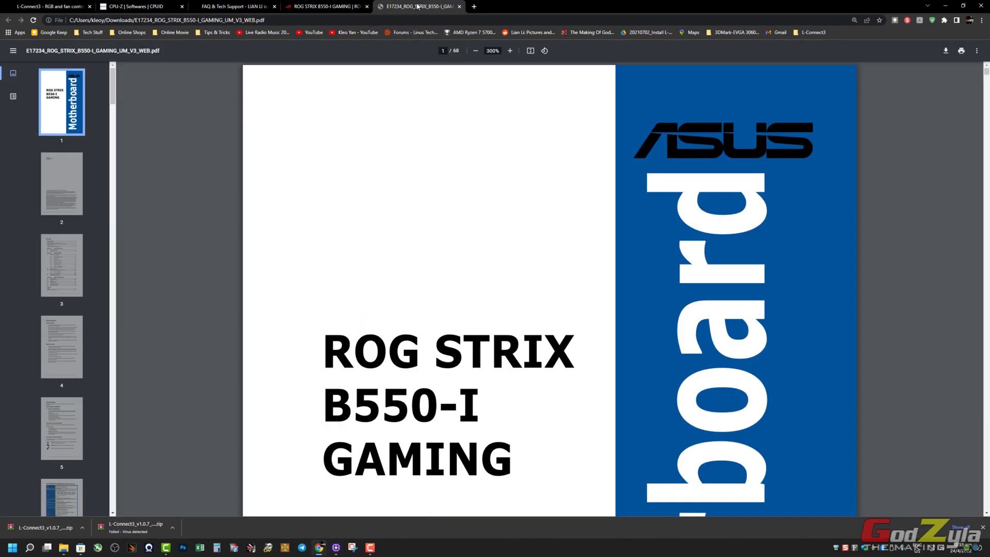
pyautogui.scroll(-5, 562, 220)
pyautogui.scroll(-5, 562, 217)
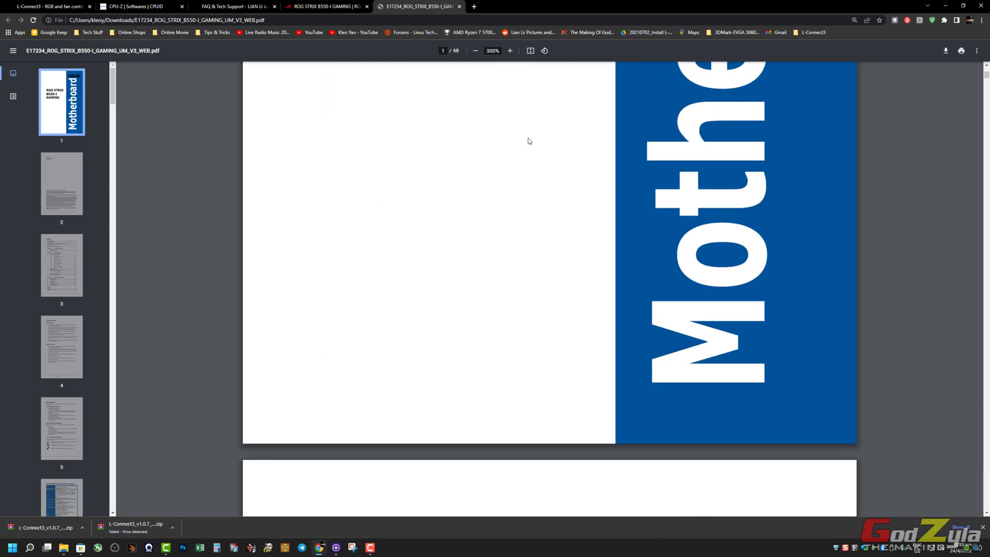
pyautogui.click(442, 51)
pyautogui.write('56')
pyautogui.press('Return')
pyautogui.scroll(-2, 621, 236)
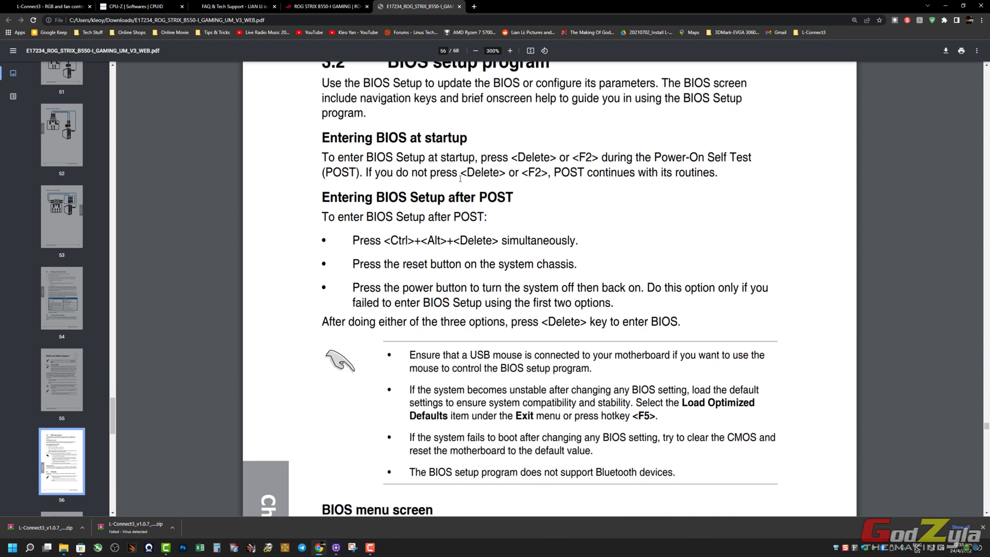
pyautogui.scroll(2, 507, 219)
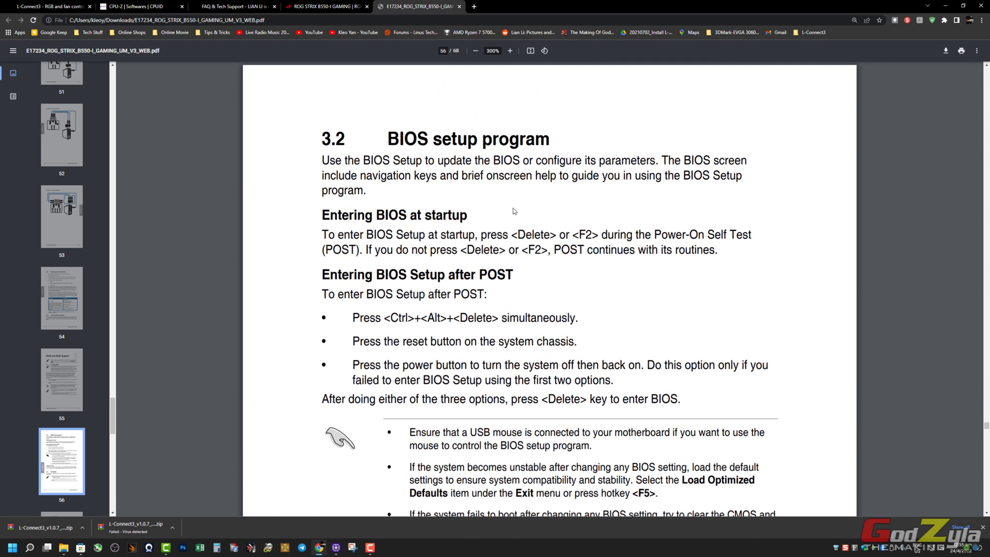
pyautogui.scroll(-2, 514, 211)
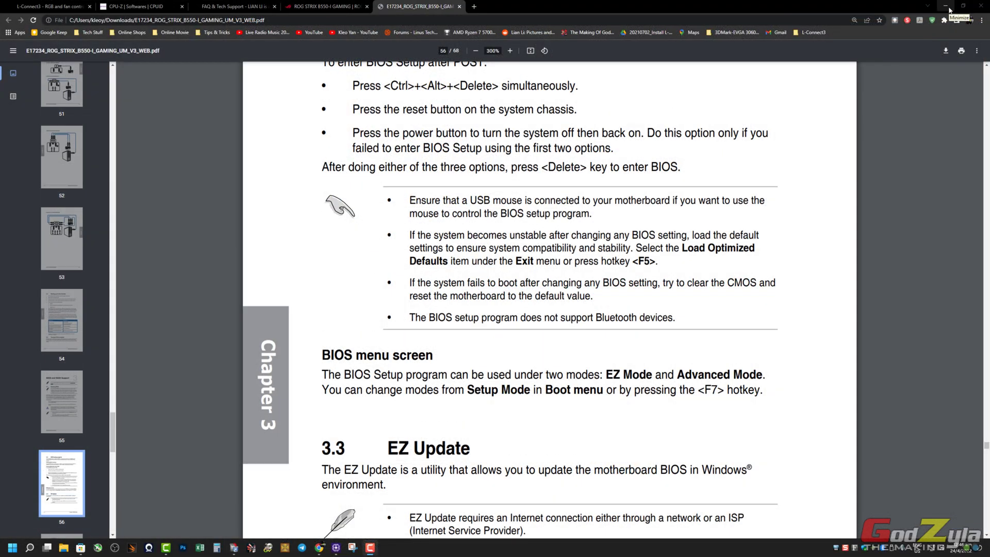
# - Try to download L-Connect 3 v1.0.7 from the How To Install section of the Lian Li page
pyautogui.click(52, 6)
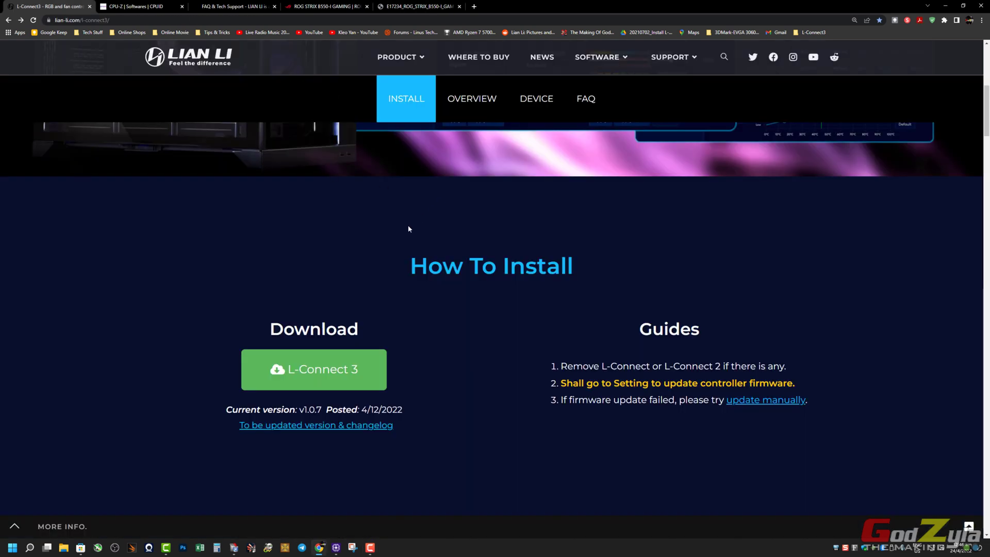
pyautogui.scroll(-1, 328, 330)
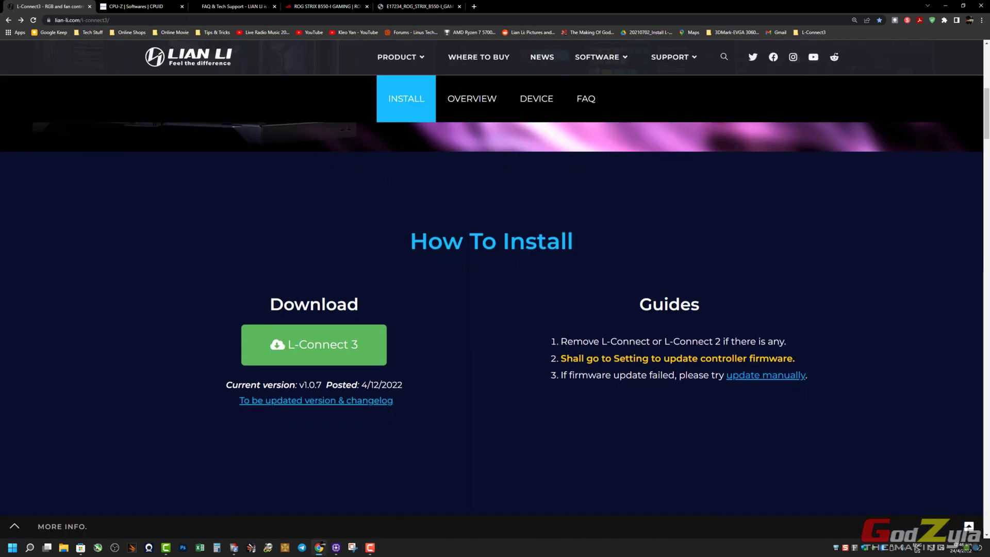
pyautogui.click(327, 331)
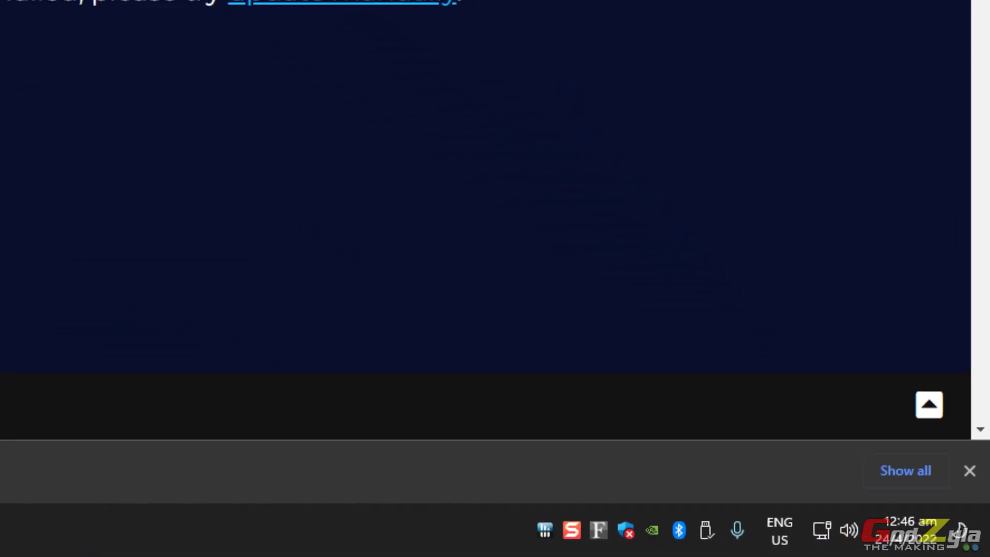
# - Switch to Windows Security and expand the blocked threat in the protection history to examine its details
pyautogui.click(625, 530)
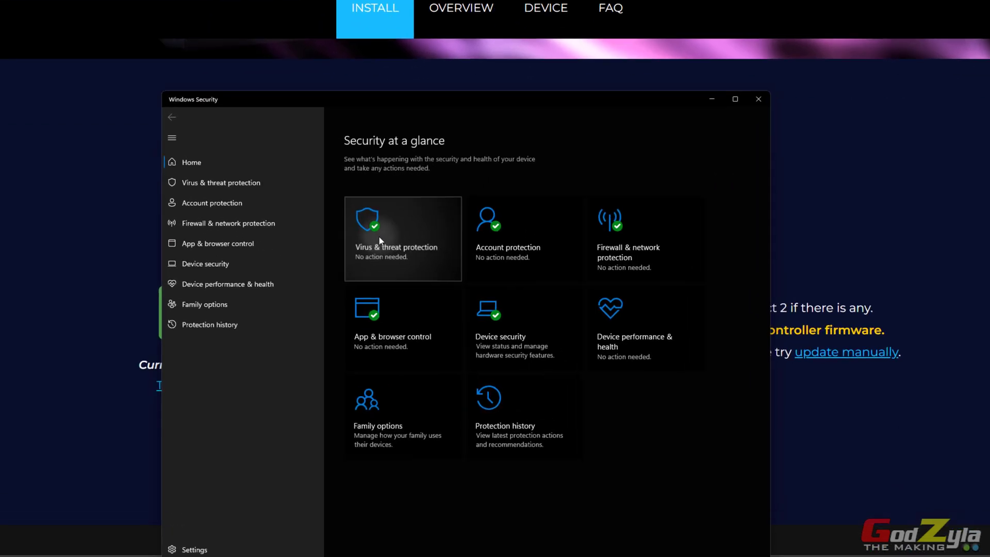
pyautogui.click(384, 252)
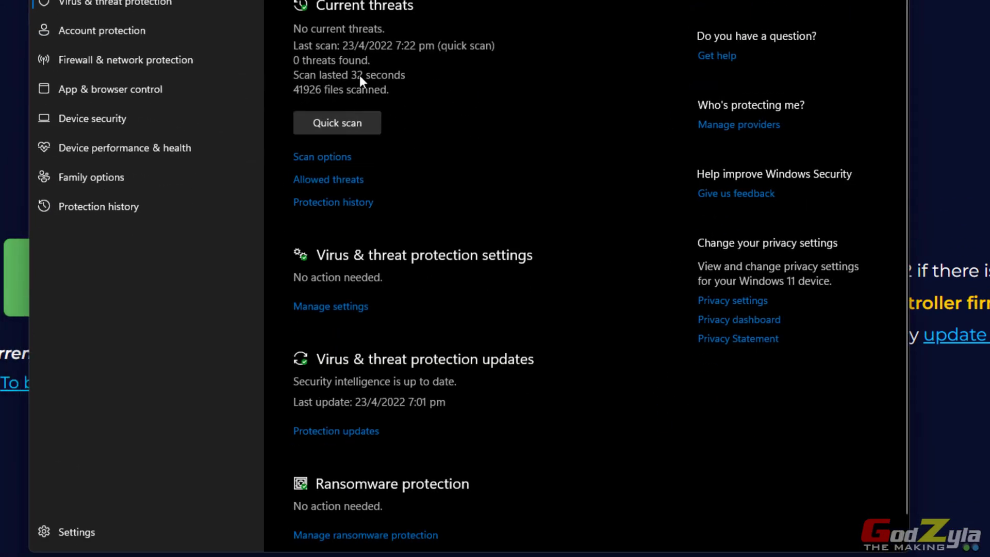
pyautogui.click(345, 204)
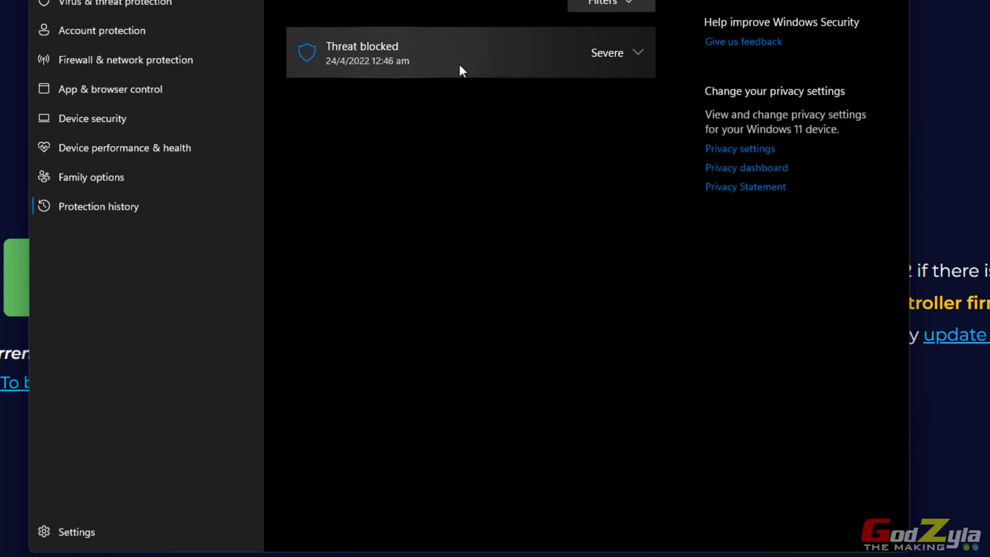
pyautogui.click(636, 54)
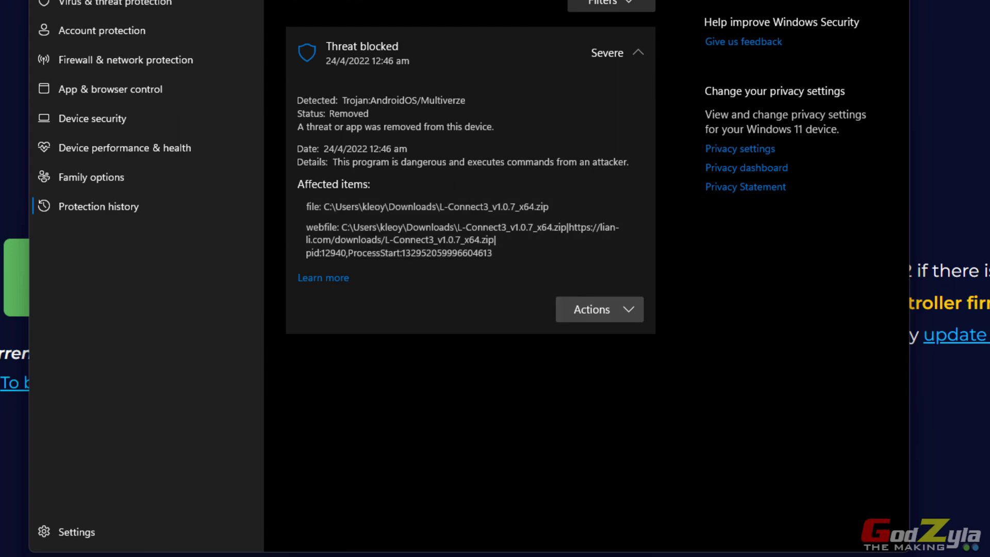
# - Switch to File Explorer and check the Downloads folder for the L-Connect 3 archive, keeping the threat details in view
pyautogui.press('super+e')
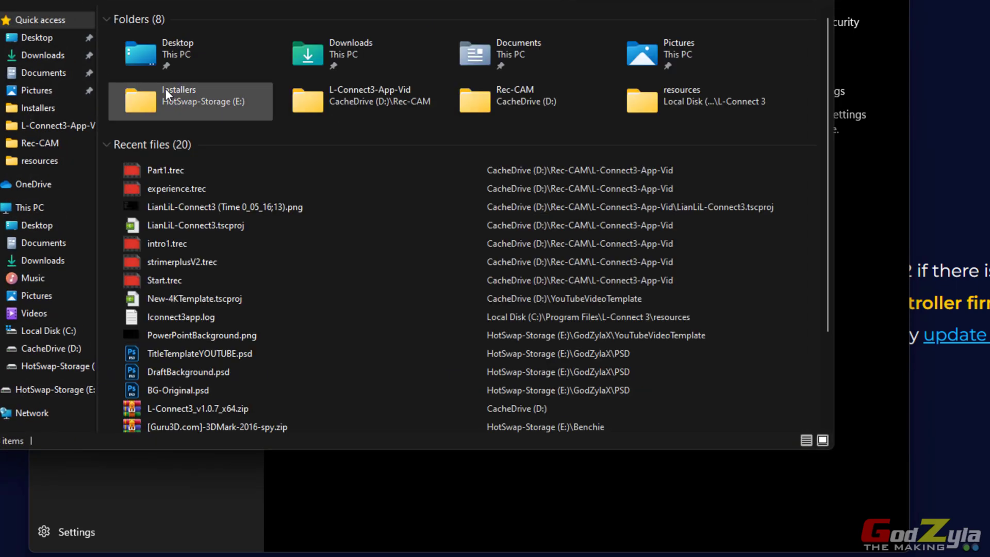
pyautogui.click(59, 57)
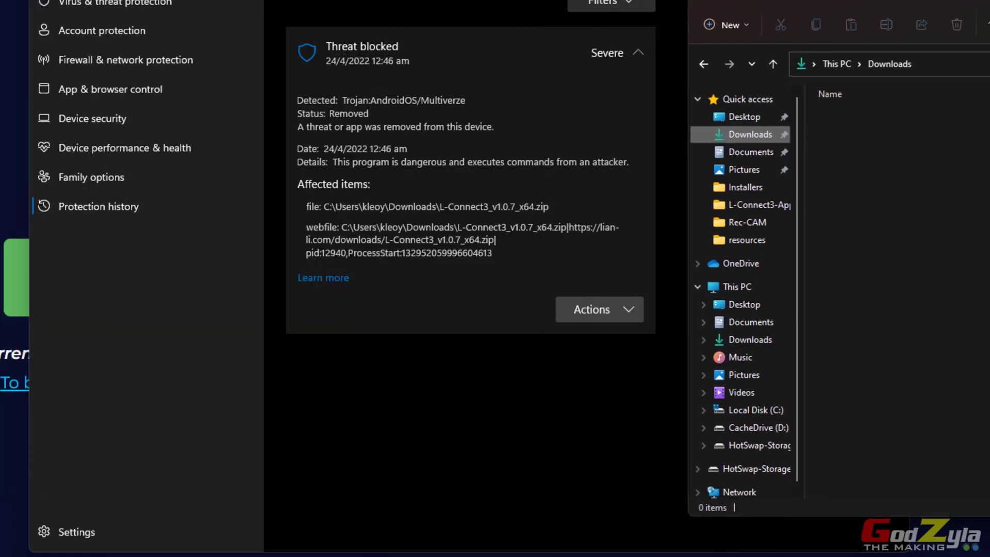
pyautogui.moveTo(495, 1); pyautogui.dragTo(385, 0)
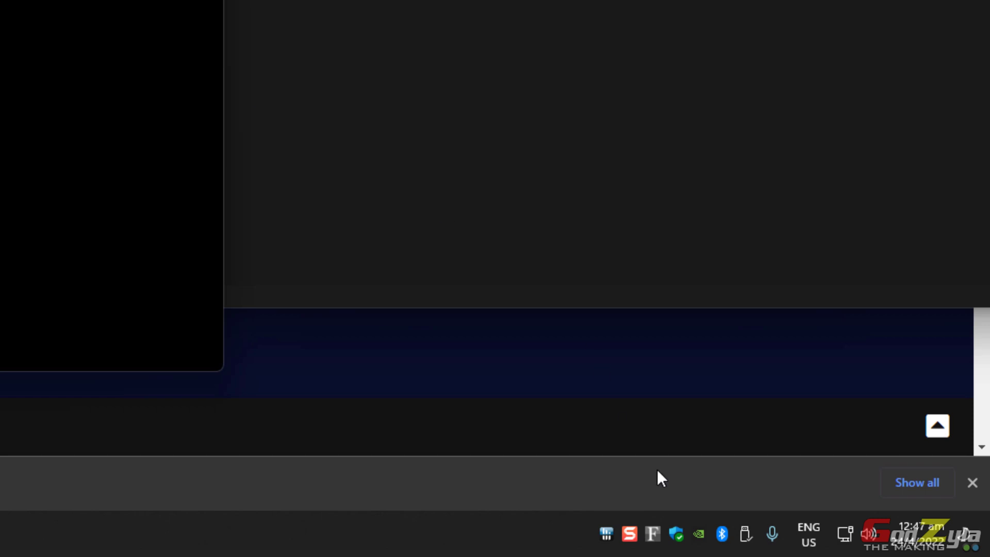
pyautogui.click(684, 541)
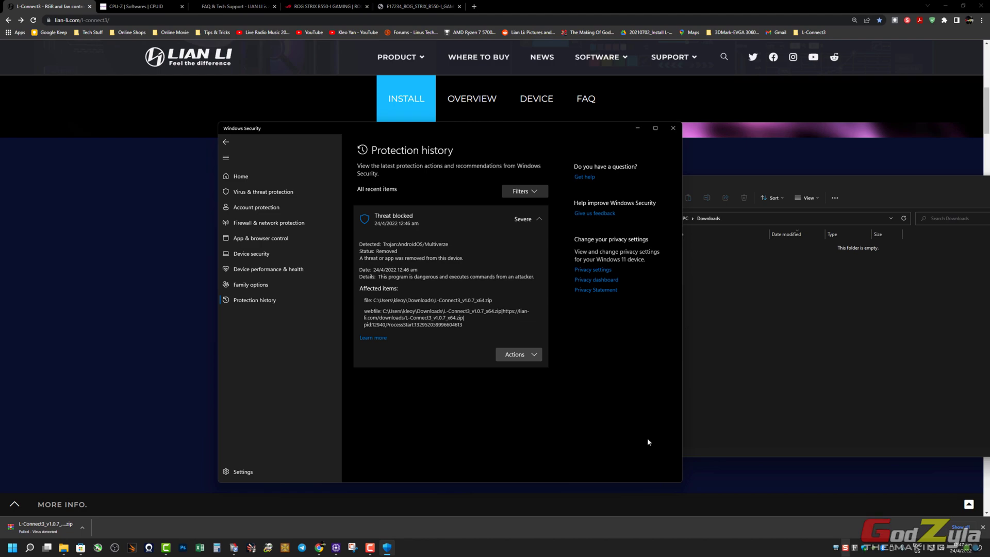
pyautogui.click(226, 142)
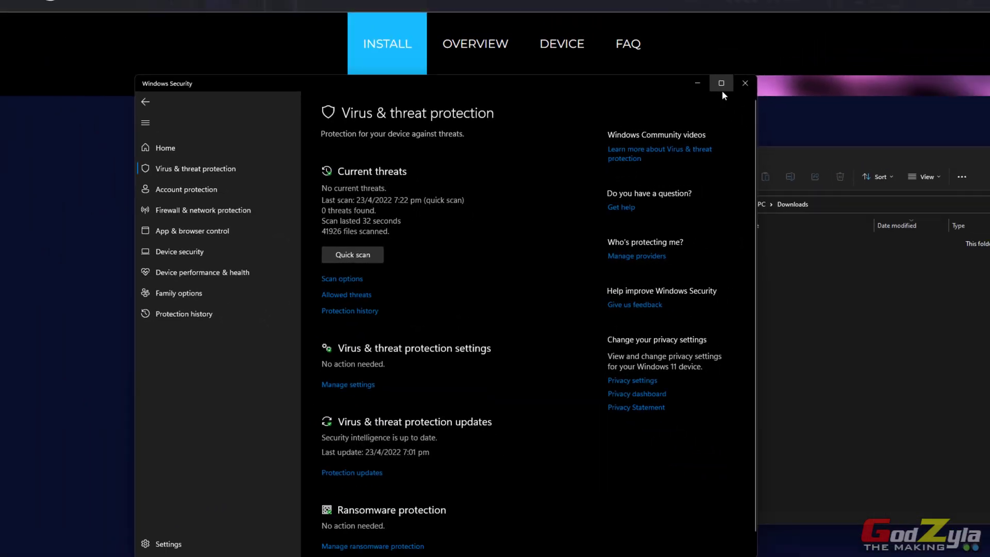
pyautogui.click(745, 83)
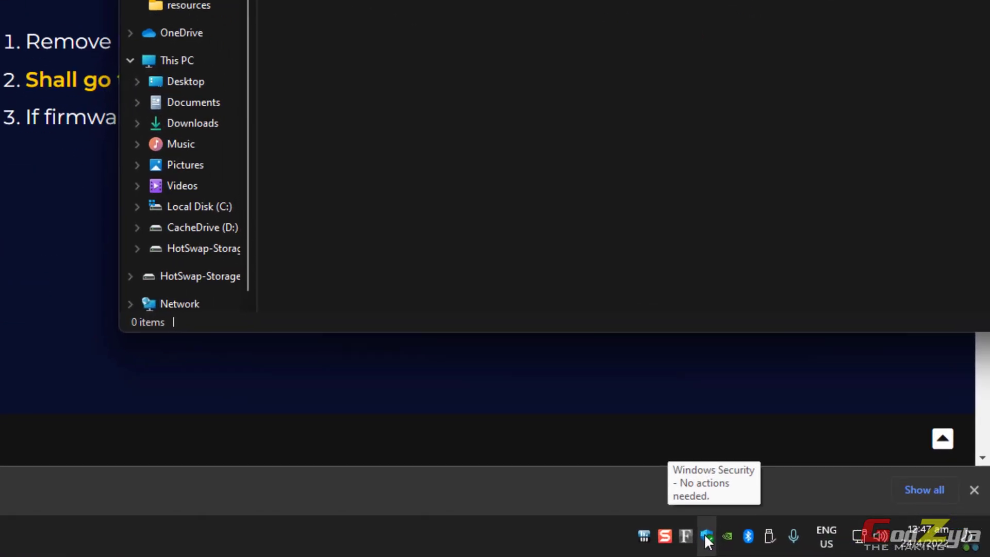
# - Open the Windows Security protection history and allow the blocked L-Connect3_v1.0.7_x64.zip threat
pyautogui.click(705, 536)
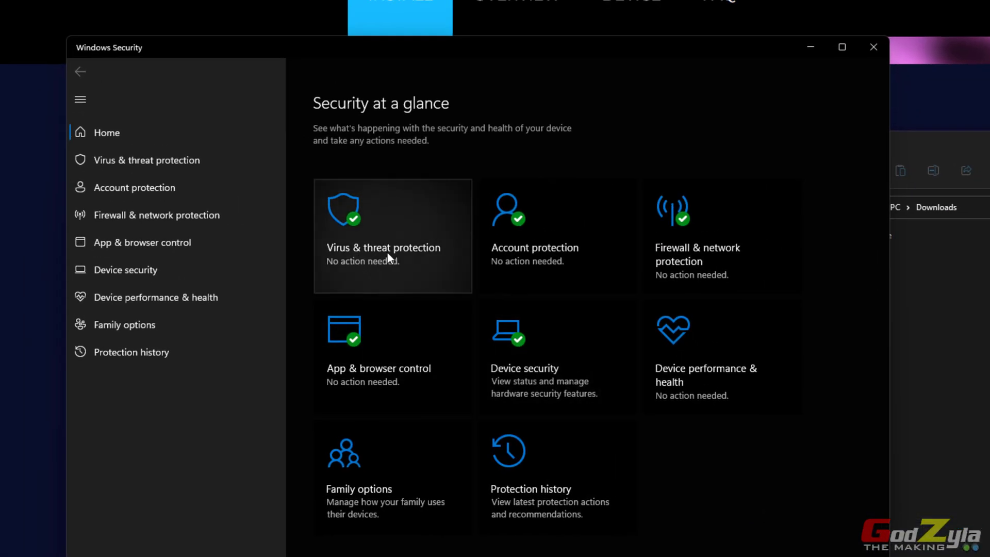
pyautogui.click(387, 251)
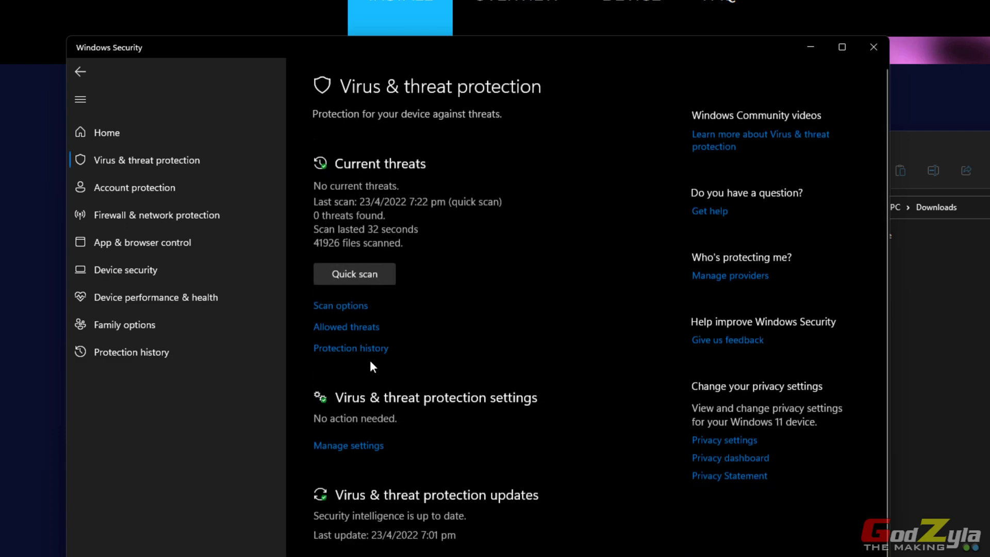
pyautogui.click(355, 354)
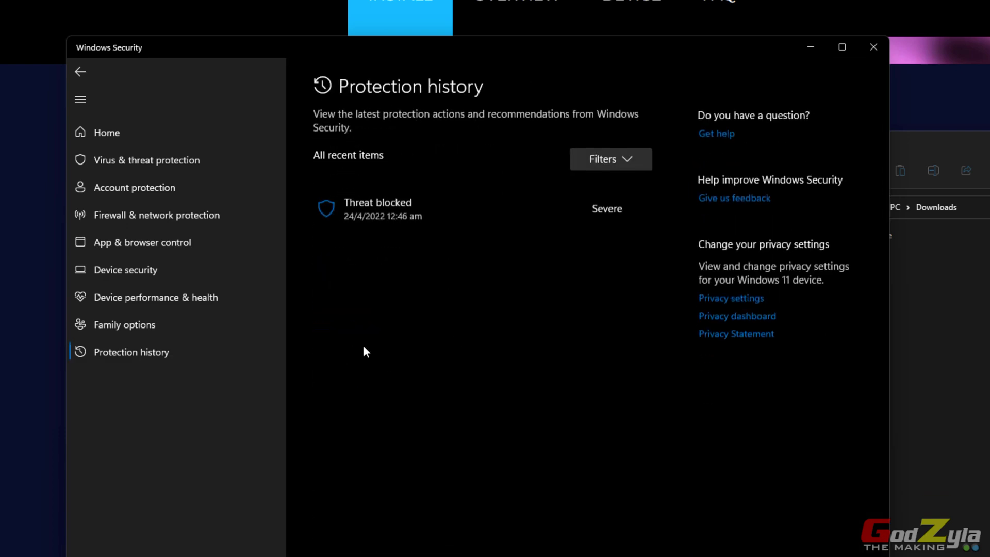
pyautogui.click(632, 208)
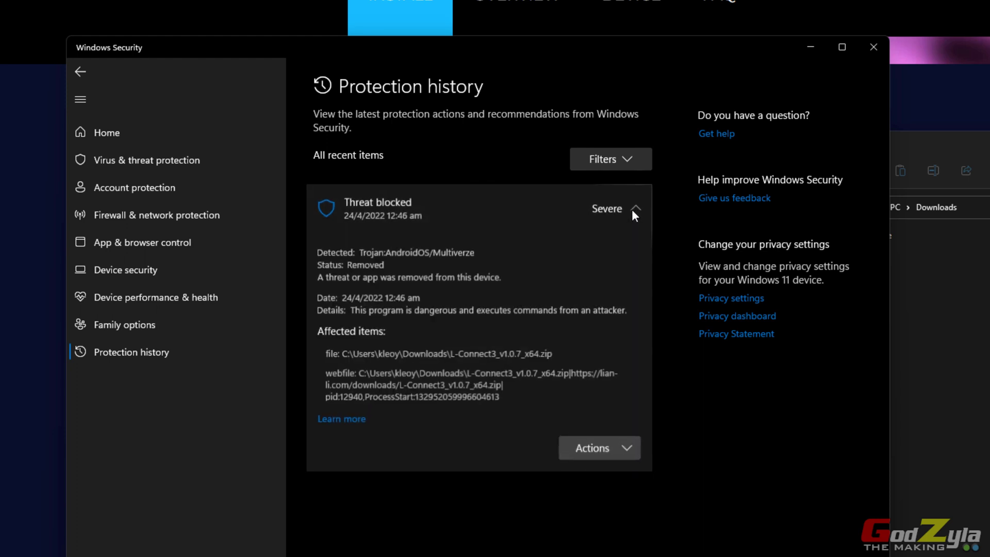
pyautogui.click(620, 450)
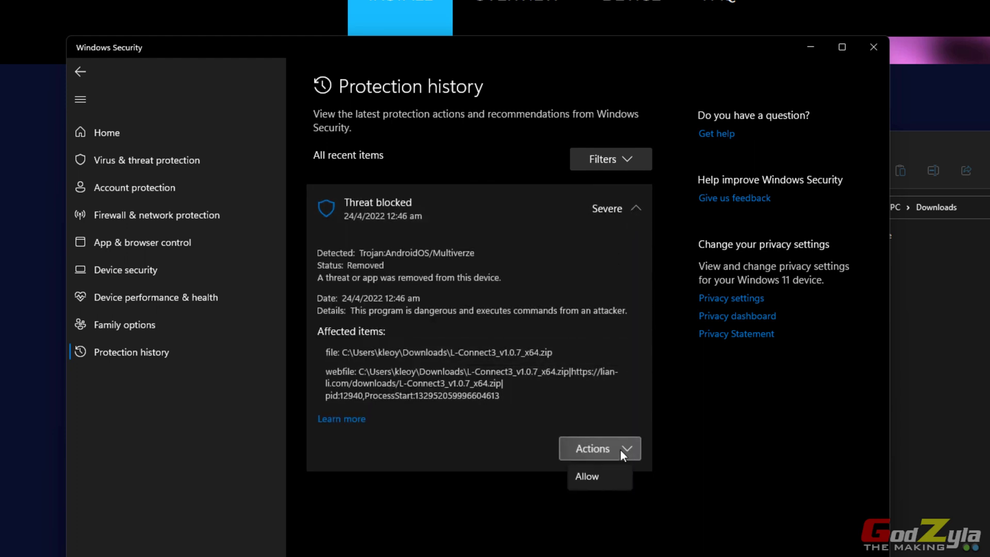
pyautogui.click(594, 475)
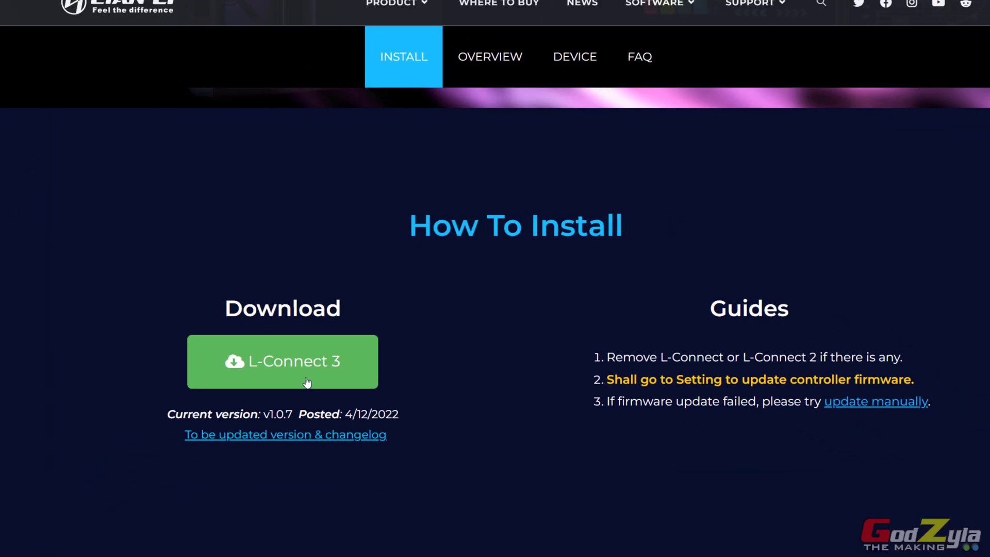
# - Open L-Connect3_v1.0.7_x64.zip from the Downloads folder in File Explorer and extract L-Connect+ 3-v1.0.7-x64.exe to the desktop
pyautogui.click(64, 547)
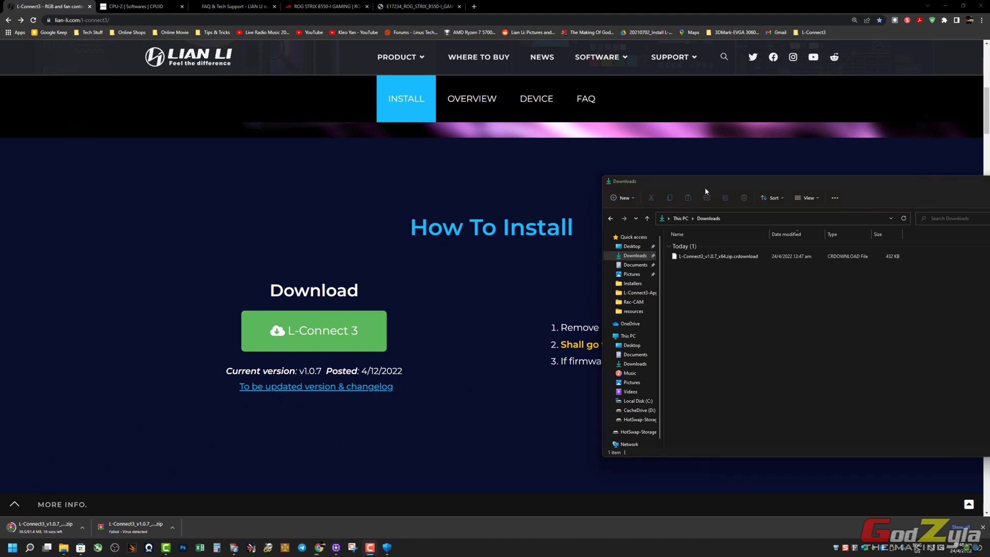
pyautogui.moveTo(705, 191); pyautogui.dragTo(195, 61)
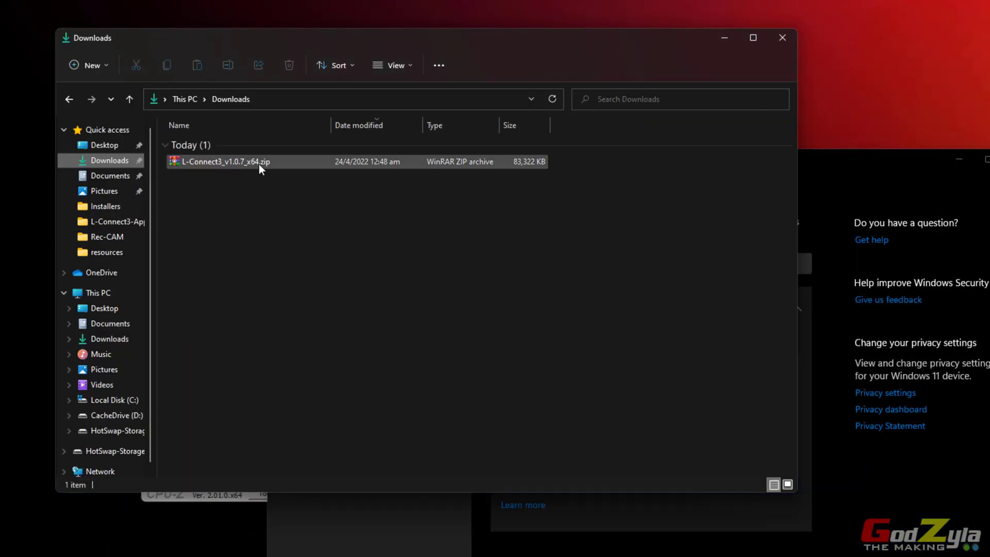
pyautogui.click(259, 164)
pyautogui.doubleClick(259, 164)
pyautogui.click(340, 300)
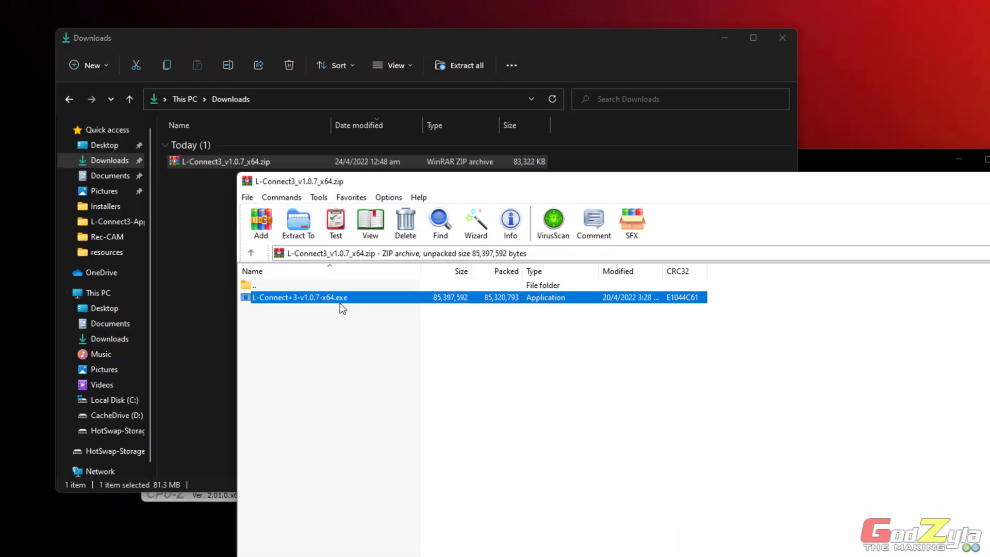
pyautogui.doubleClick(325, 299)
# - Close the Downloads folder, the archive and Windows Security, and move the L-Connect 3 installer icon to the middle of the desktop
pyautogui.click(782, 37)
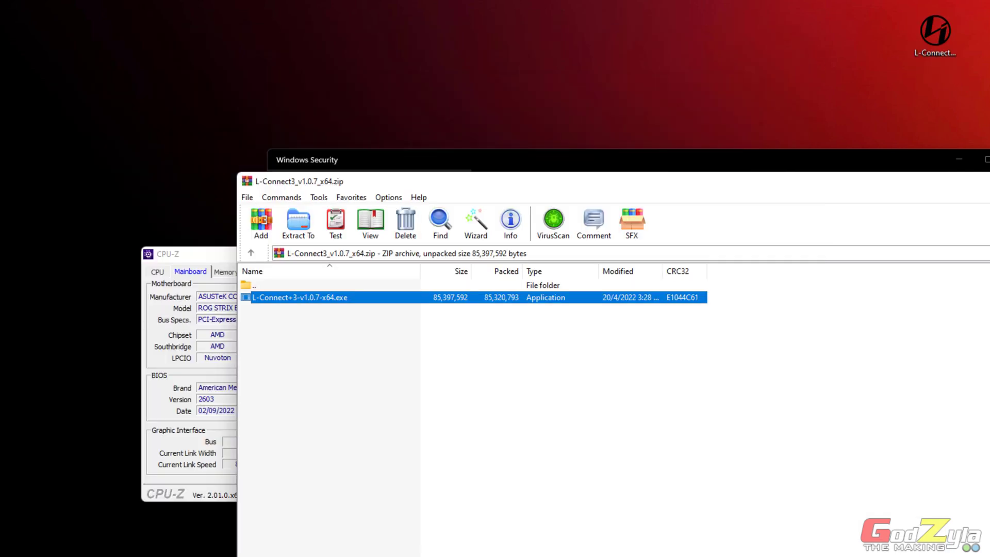
pyautogui.hotkey('alt', 'F4')
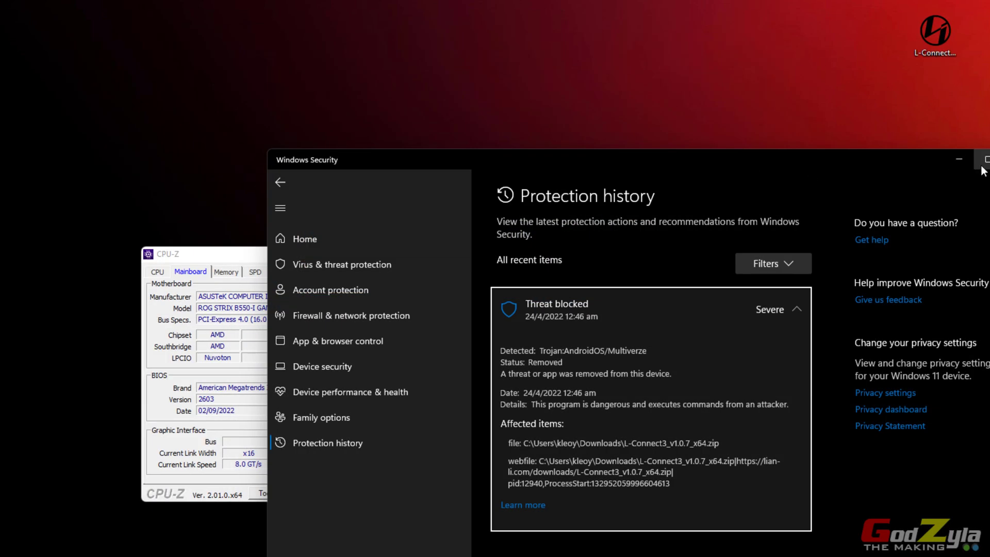
pyautogui.hotkey('alt', 'F4')
pyautogui.moveTo(933, 50); pyautogui.dragTo(600, 301)
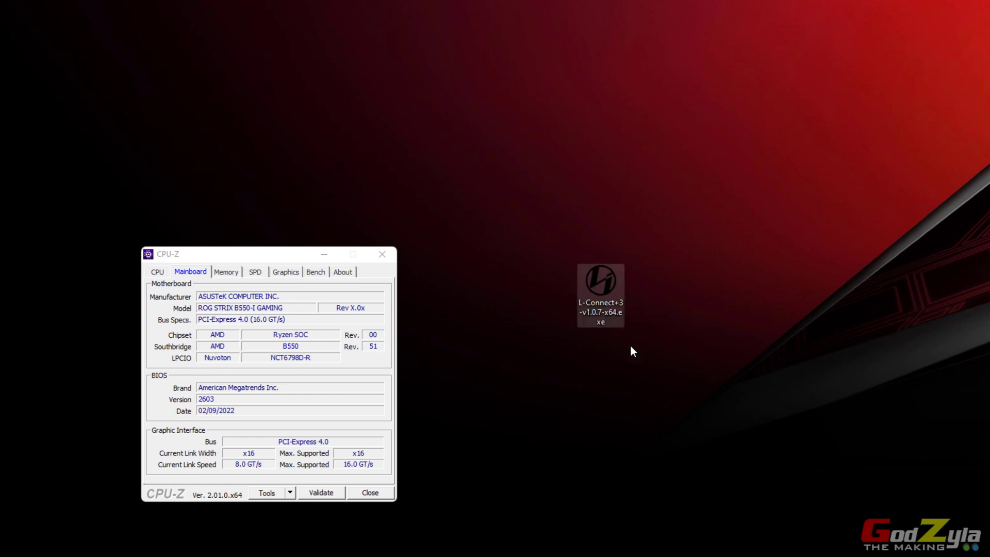
# - Install L-Connect 3 for anyone who uses this computer and finish the setup with Run L-Connect 3 enabled
pyautogui.doubleClick(611, 296)
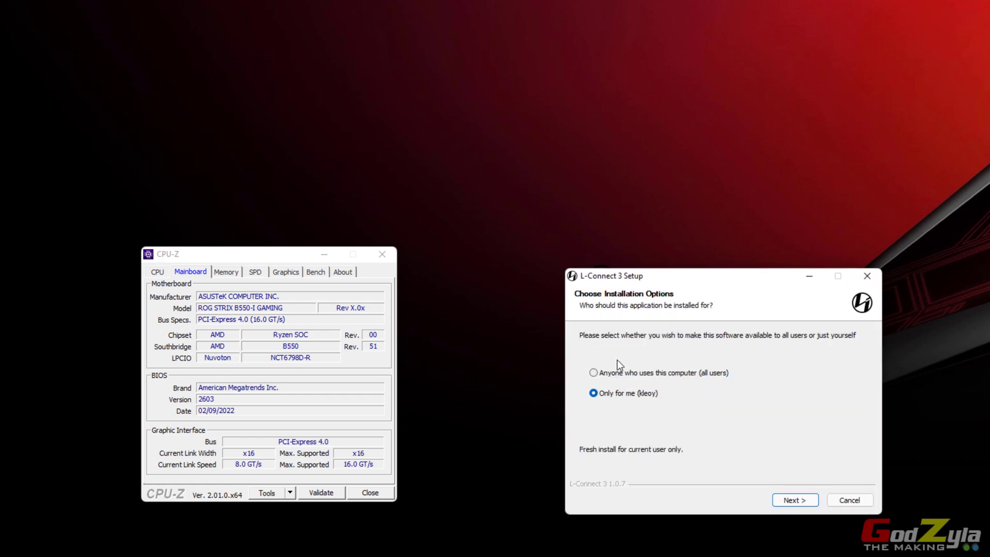
pyautogui.click(617, 375)
pyautogui.click(793, 502)
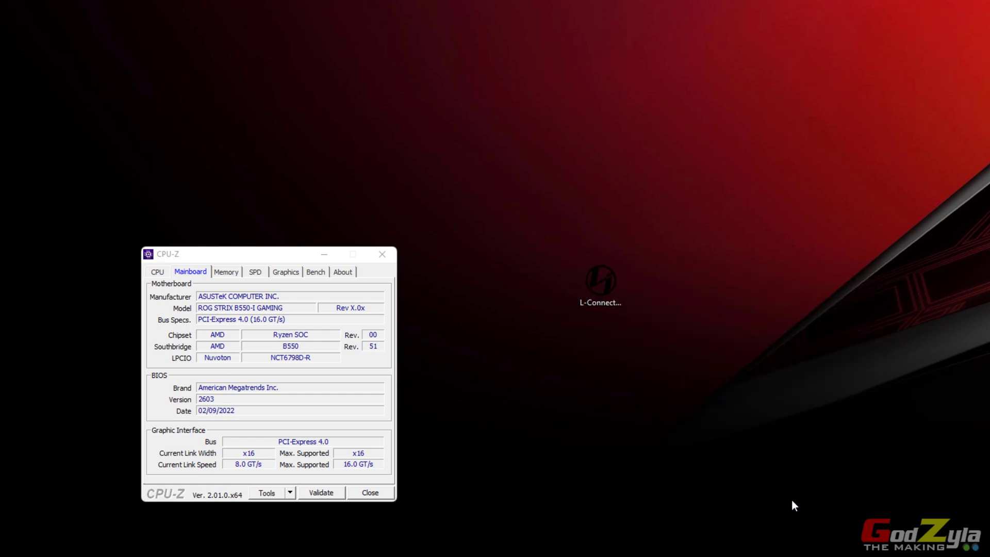
pyautogui.click(794, 498)
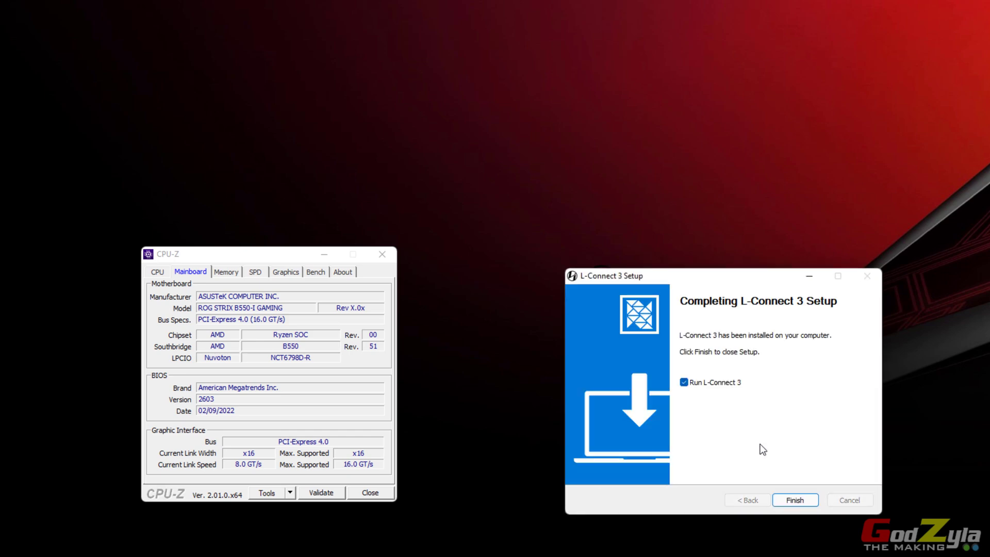
pyautogui.click(794, 499)
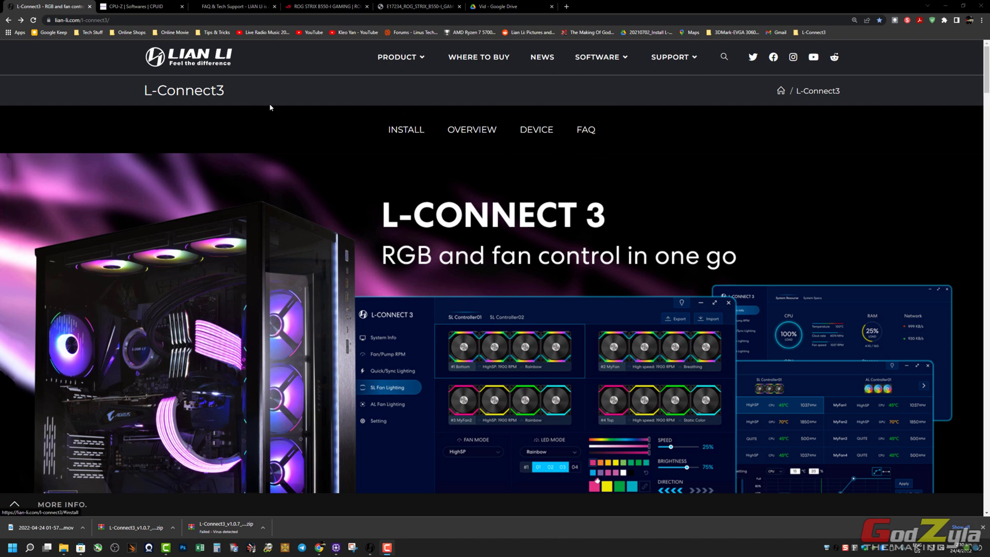
# - Switch to the Lian Li page in the browser and read the L-Connect 3 FAQ answer about anti-virus software detecting malware when downloading
pyautogui.click(594, 139)
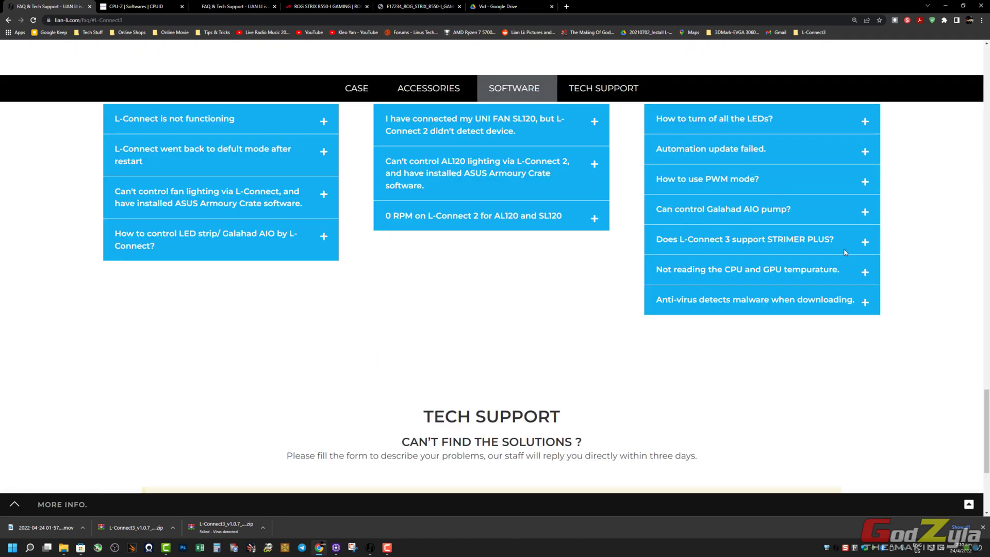
pyautogui.scroll(2, 956, 272)
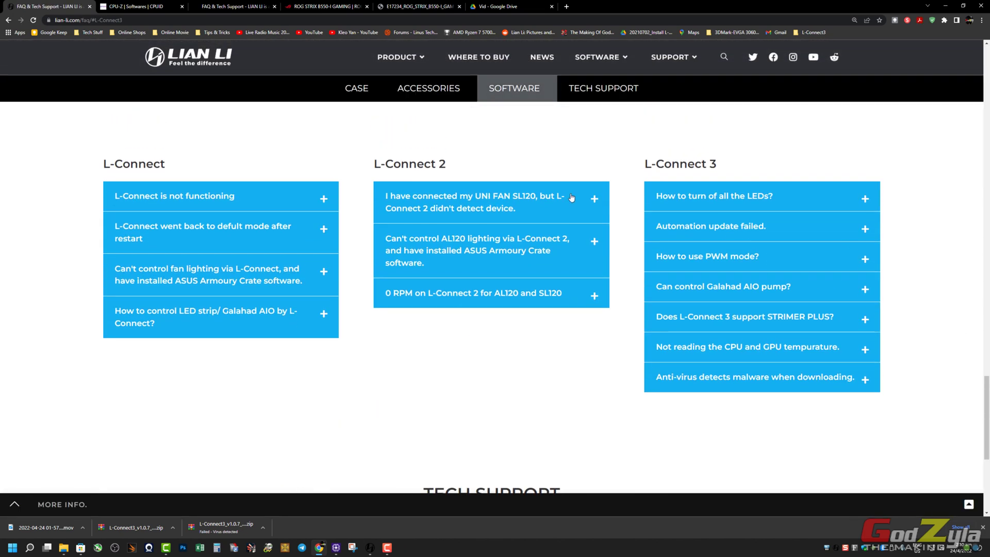
pyautogui.moveTo(648, 164); pyautogui.dragTo(766, 168)
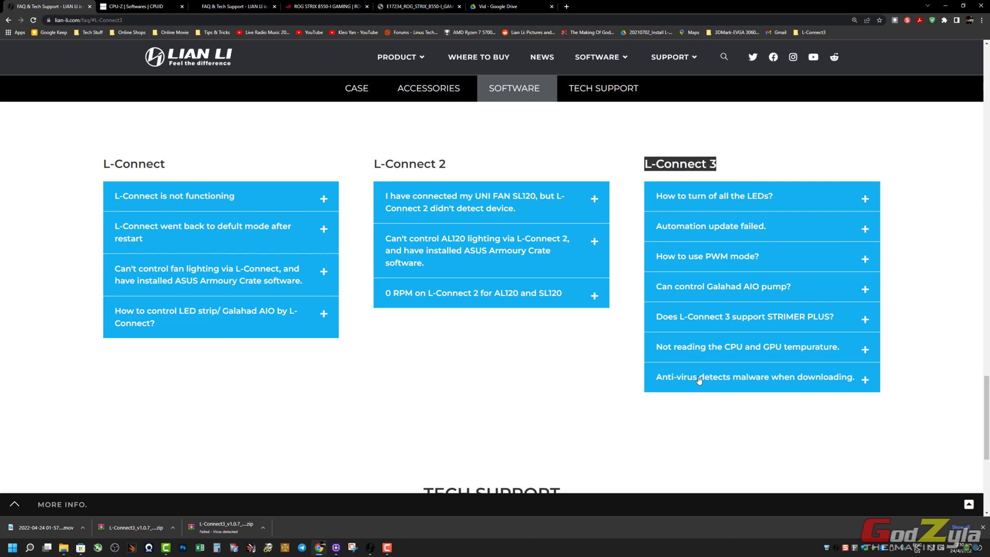
pyautogui.scroll(-2, 715, 427)
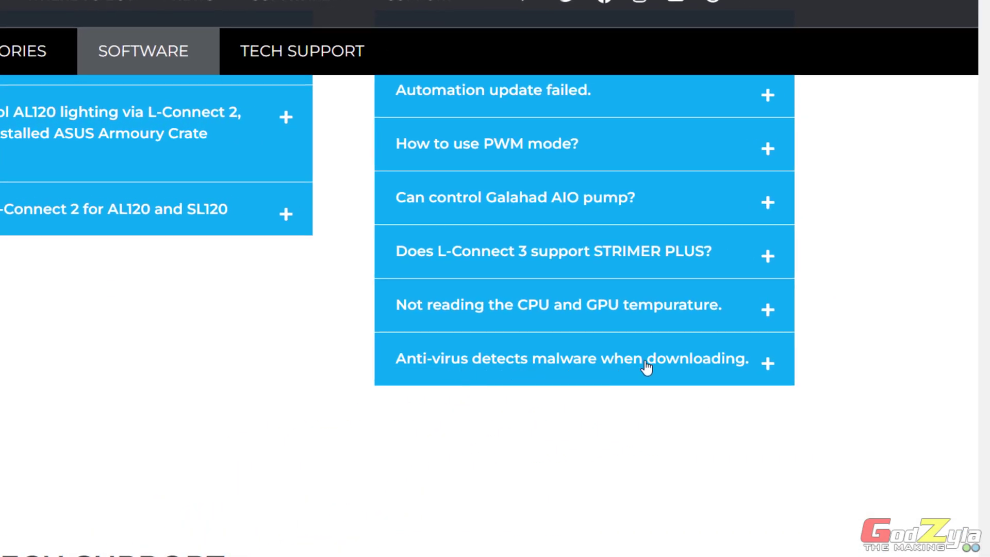
pyautogui.click(617, 366)
pyautogui.scroll(-4, 548, 453)
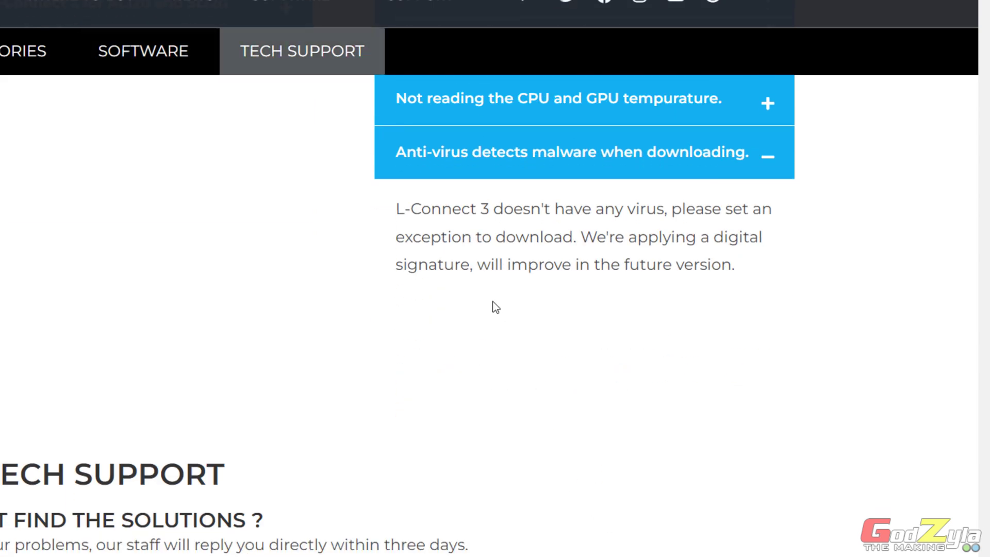
pyautogui.moveTo(396, 209); pyautogui.dragTo(757, 276)
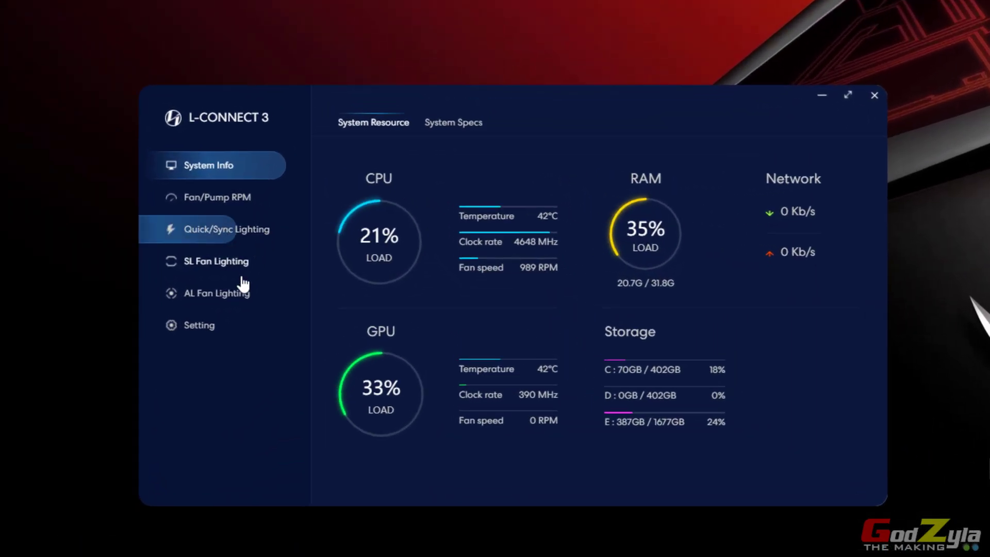
# - Look over the general settings and the system resource information in L-Connect 3, ending on the general settings
pyautogui.click(200, 336)
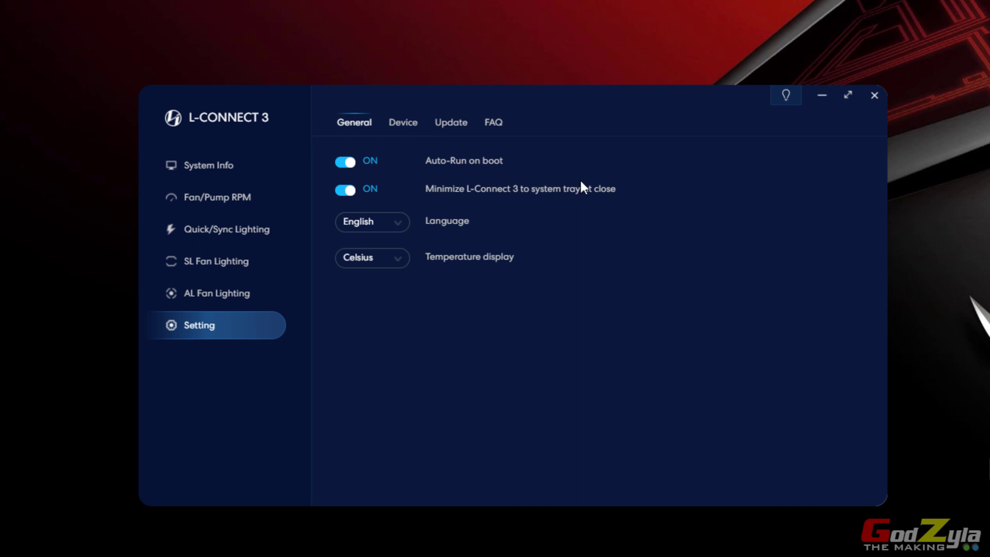
pyautogui.click(227, 172)
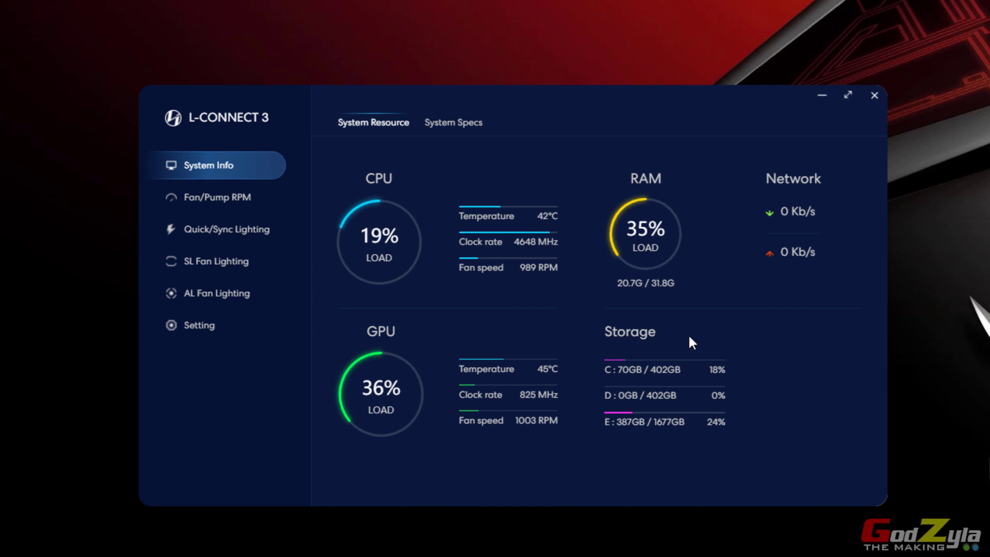
pyautogui.click(221, 329)
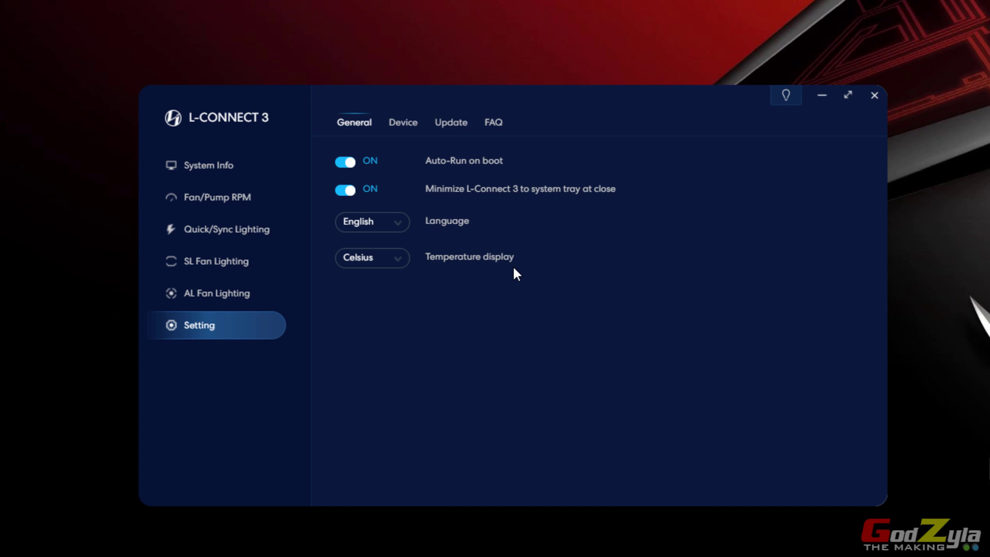
# - Try to update the AL controller firmware to version 1.7, and check the SL controller for new firmware
pyautogui.click(448, 129)
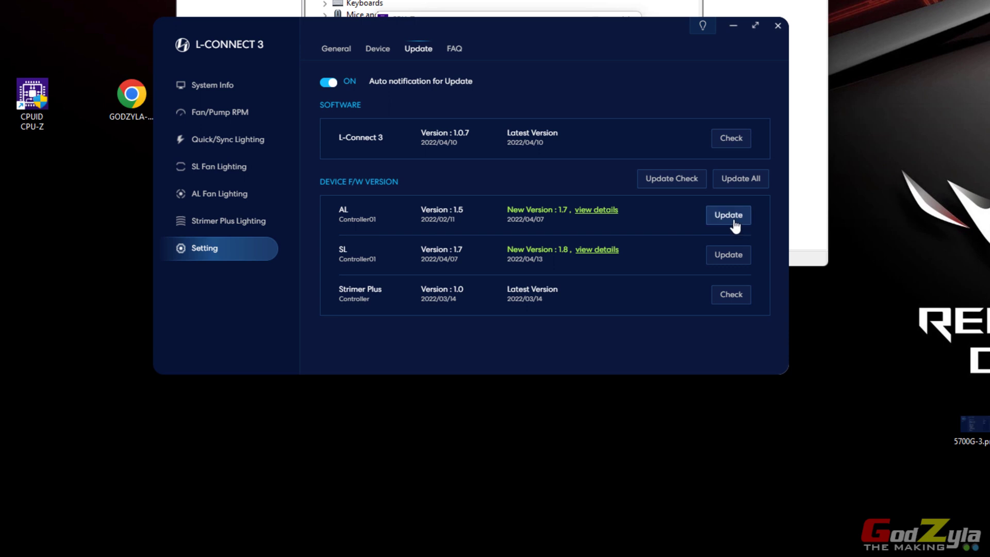
pyautogui.click(734, 224)
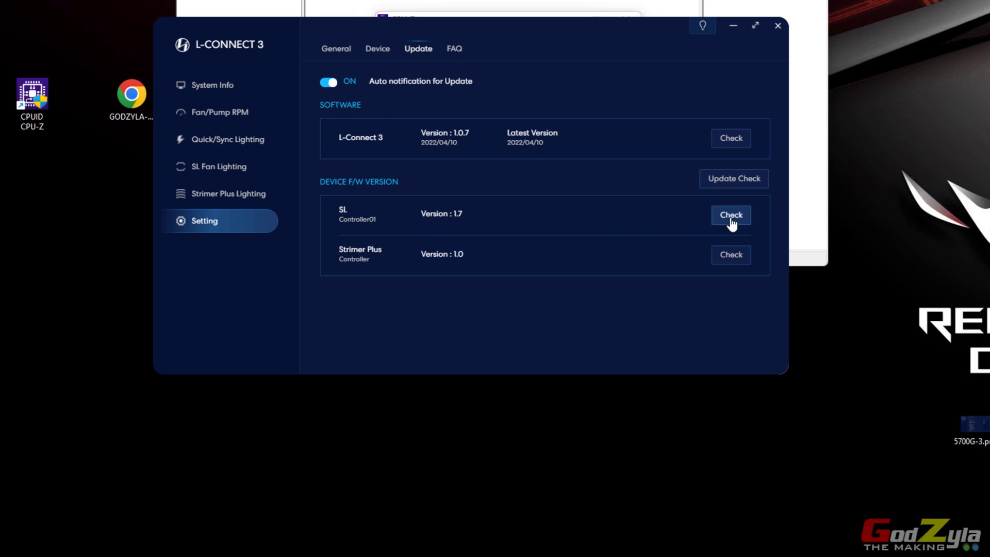
pyautogui.click(731, 221)
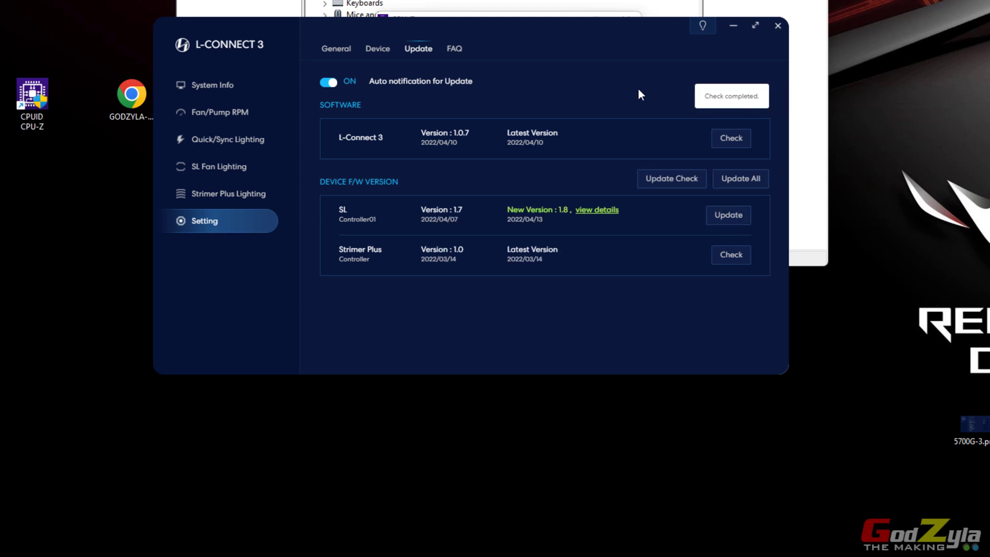
# - Move the L-Connect 3 and CPU-Z windows off Device Manager and select the 6K7750 entry under Universal Serial Bus devices
pyautogui.moveTo(633, 32); pyautogui.dragTo(614, 253)
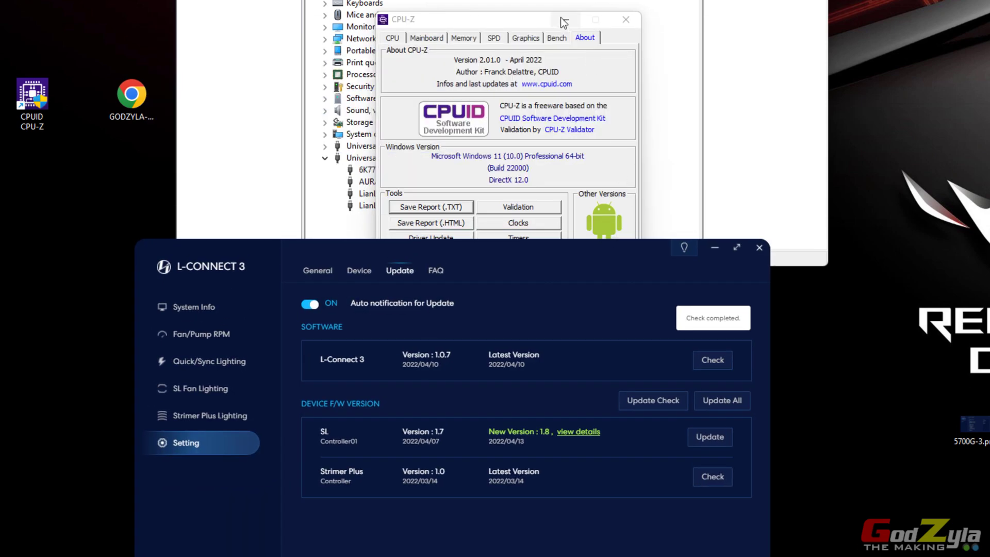
pyautogui.click(593, 38)
pyautogui.moveTo(537, 24); pyautogui.dragTo(984, 12)
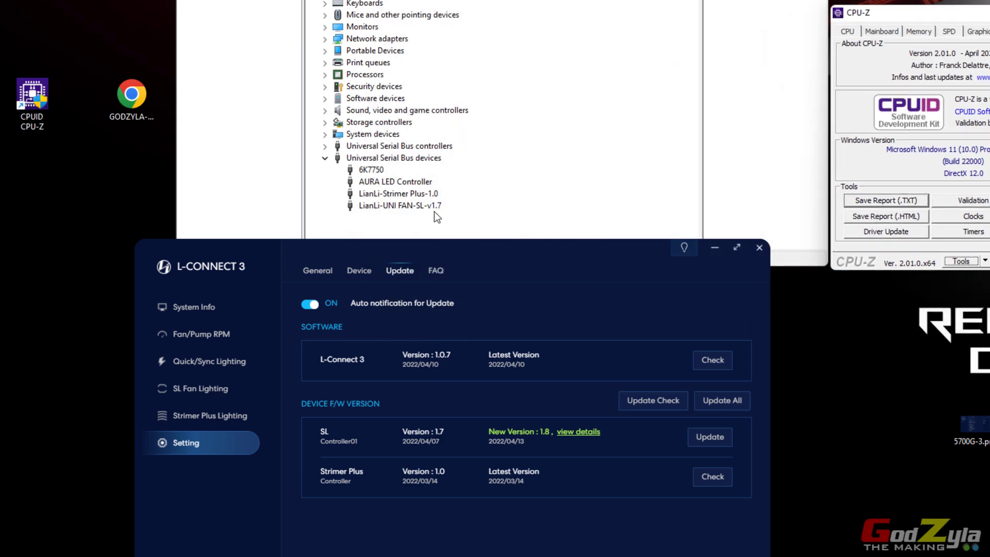
pyautogui.click(379, 172)
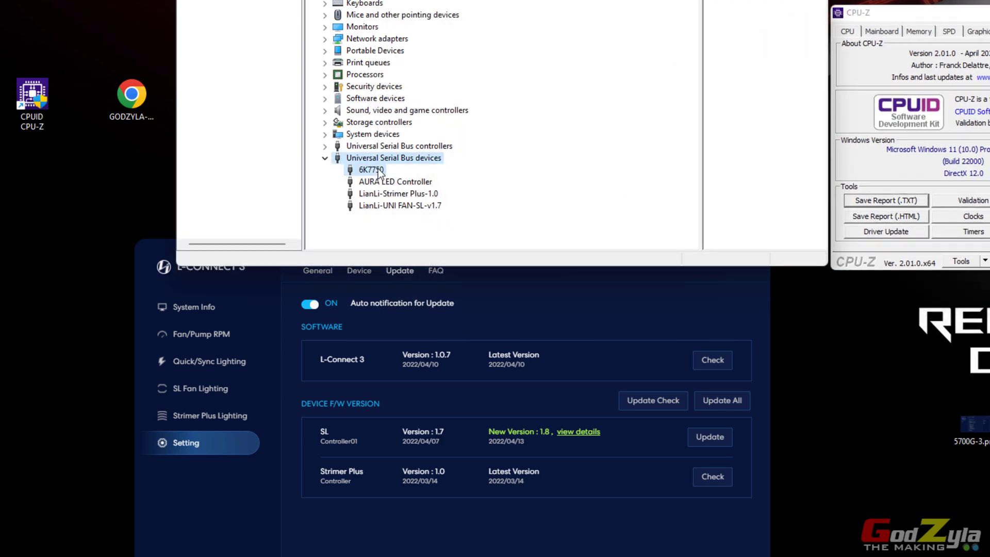
pyautogui.click(379, 172)
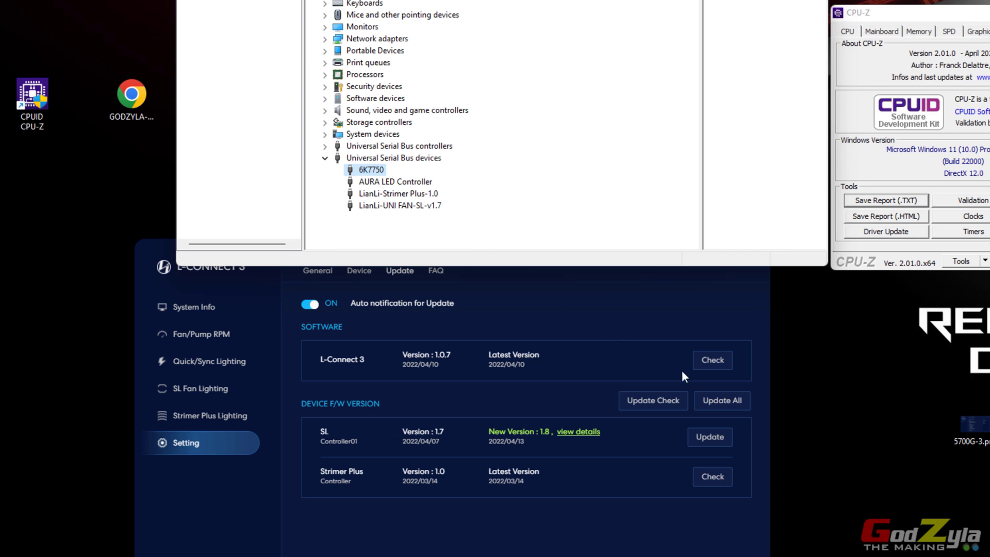
# - Try to update the SL controller firmware to version 1.8, retrying the update after the error
pyautogui.click(708, 436)
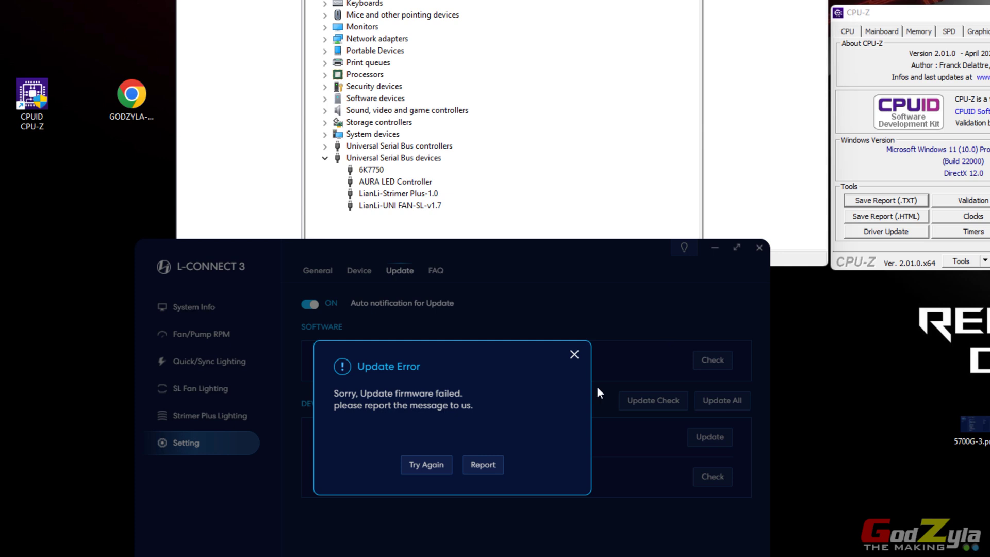
pyautogui.click(428, 472)
pyautogui.click(427, 471)
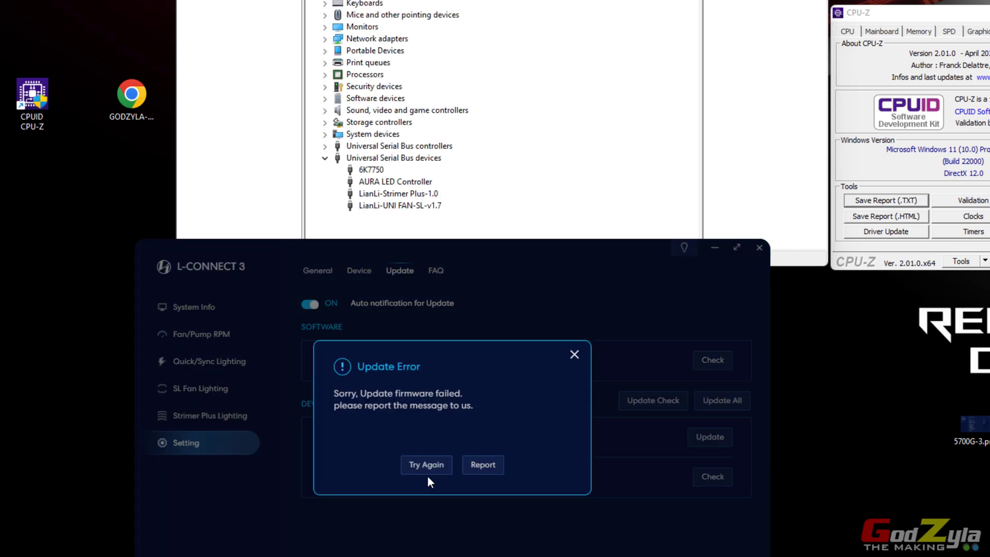
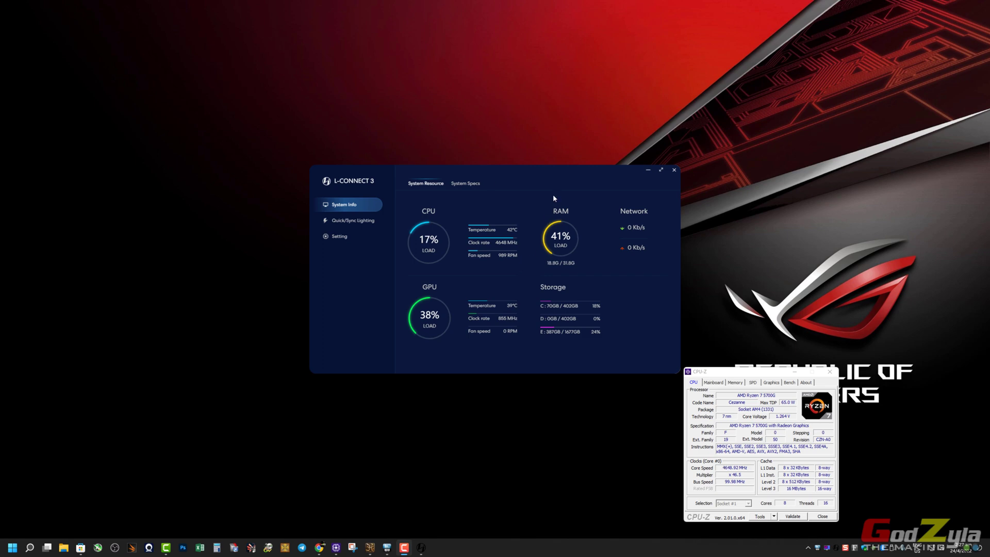
# - Place CPU-Z beside L-Connect 3 and run its CPU stress test to watch the reported CPU load, temperature and clock rate, stopping the test at the end
pyautogui.moveTo(710, 375); pyautogui.dragTo(648, 255)
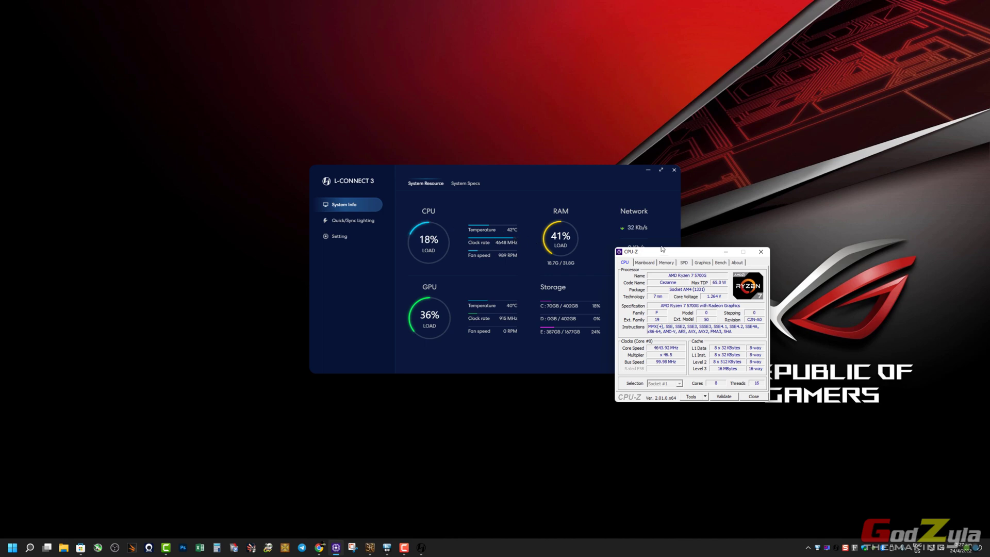
pyautogui.moveTo(682, 252); pyautogui.dragTo(661, 240)
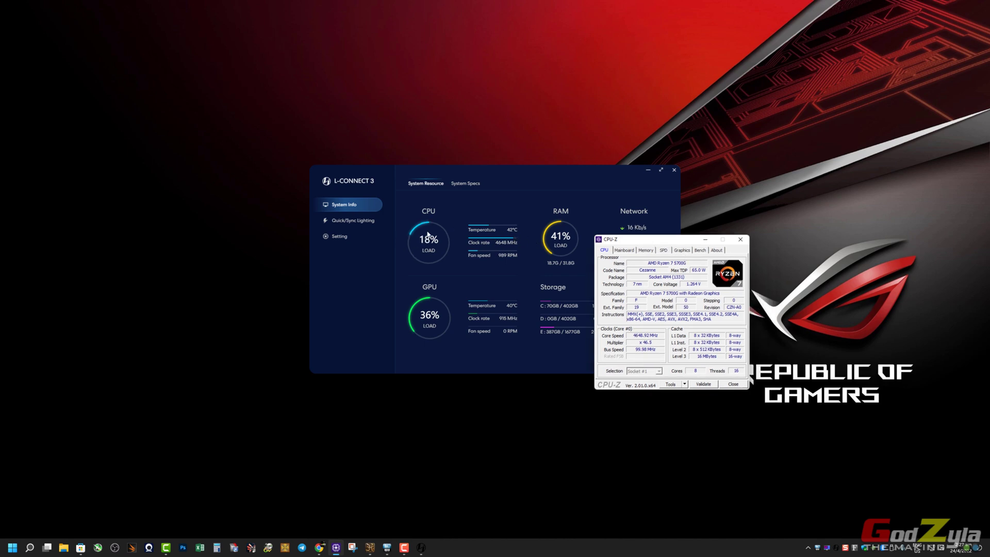
pyautogui.click(700, 251)
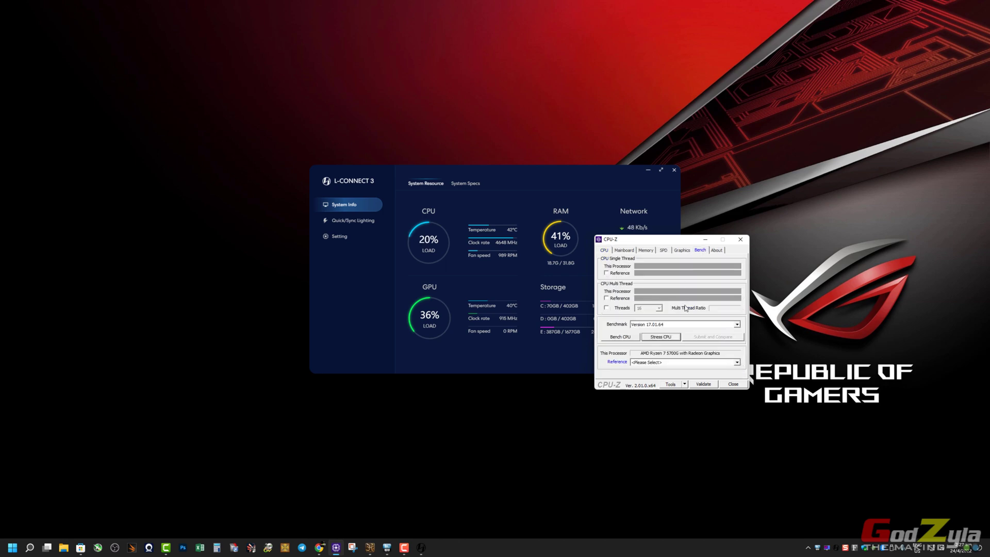
pyautogui.click(673, 338)
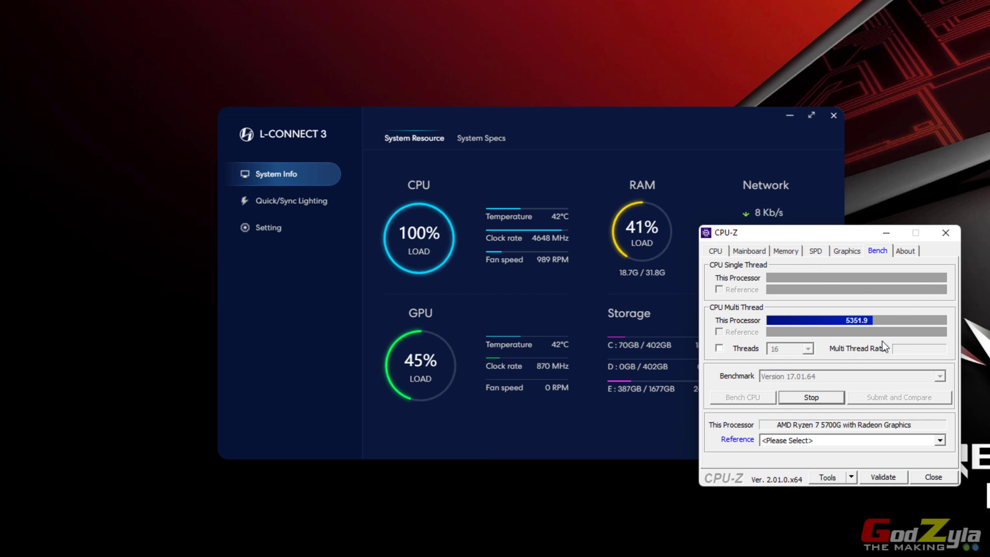
pyautogui.click(824, 395)
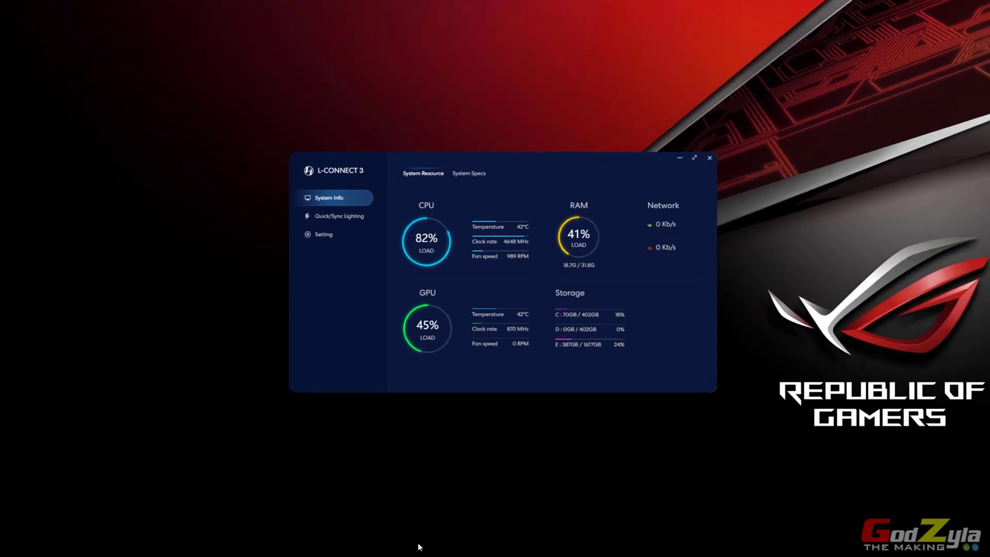
# - Run the Unigine Heaven benchmark and arrange its window beside the system resource readings in L-Connect 3
pyautogui.click(371, 548)
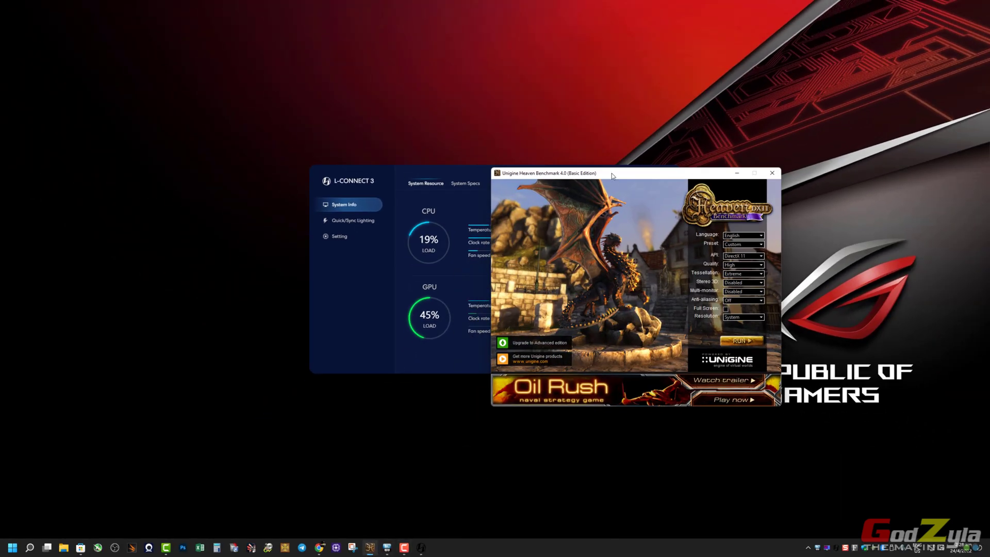
pyautogui.moveTo(612, 174); pyautogui.dragTo(661, 163)
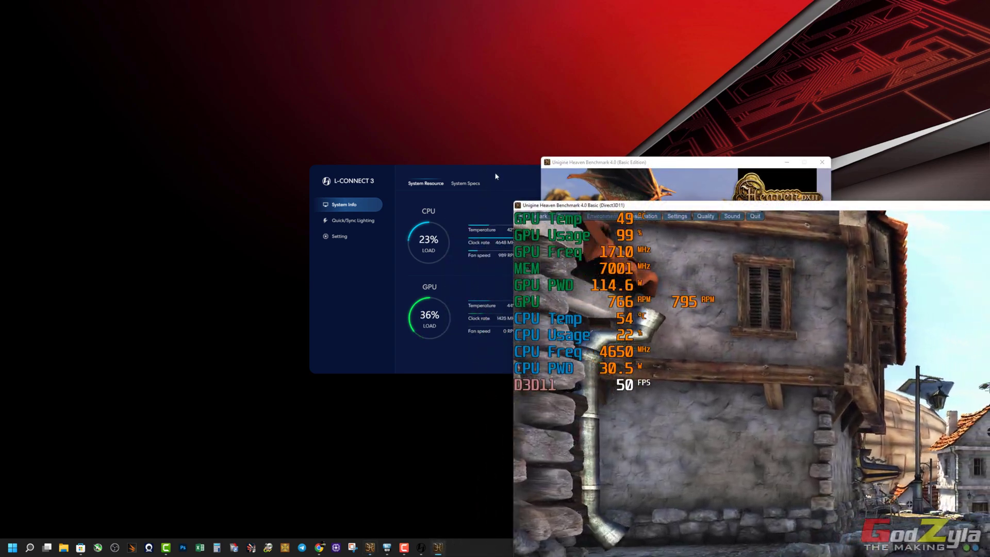
pyautogui.moveTo(496, 176); pyautogui.dragTo(384, 181)
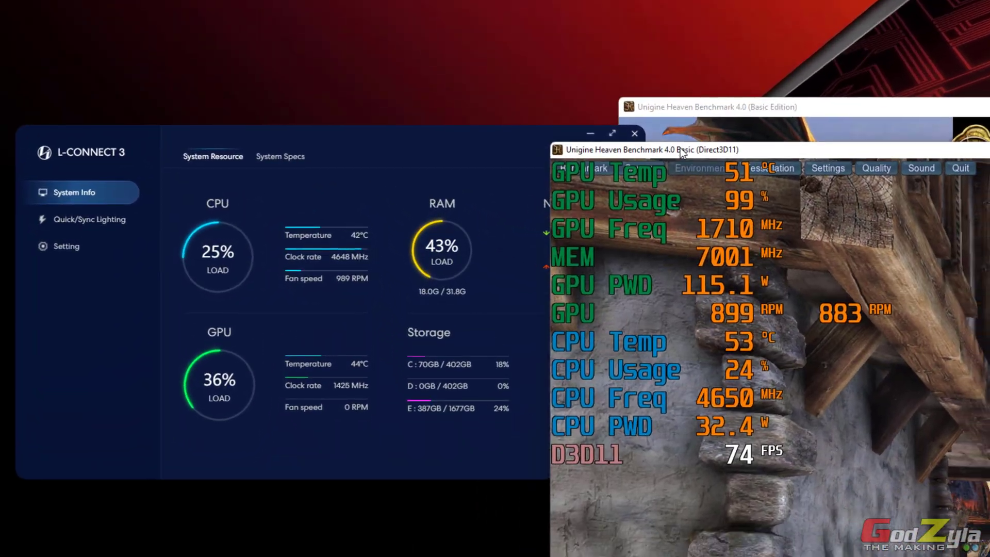
pyautogui.moveTo(682, 152); pyautogui.dragTo(533, 138)
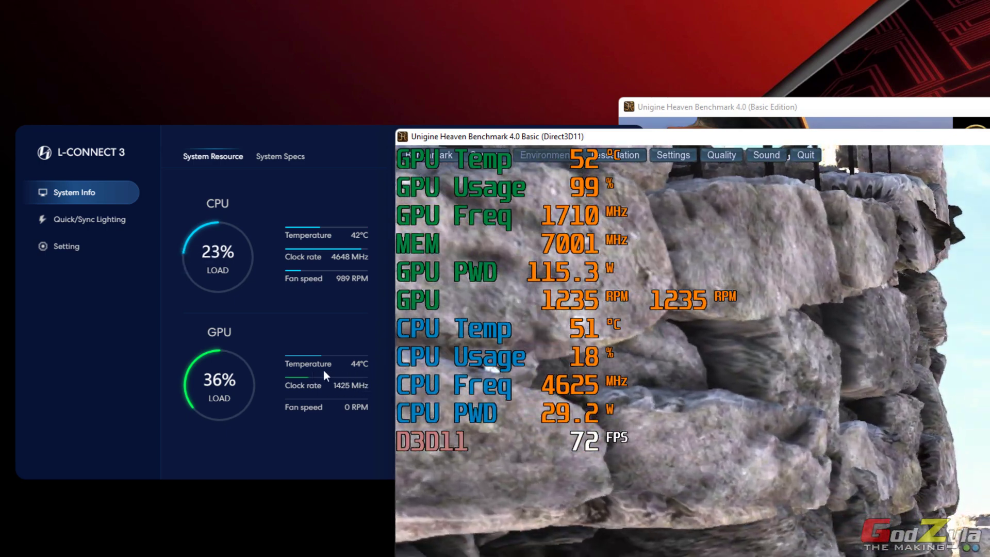
# - Alternate between L-Connect 3 and the running benchmark to compare their GPU load, temperature, clock rate and fan speed readings
pyautogui.click(323, 369)
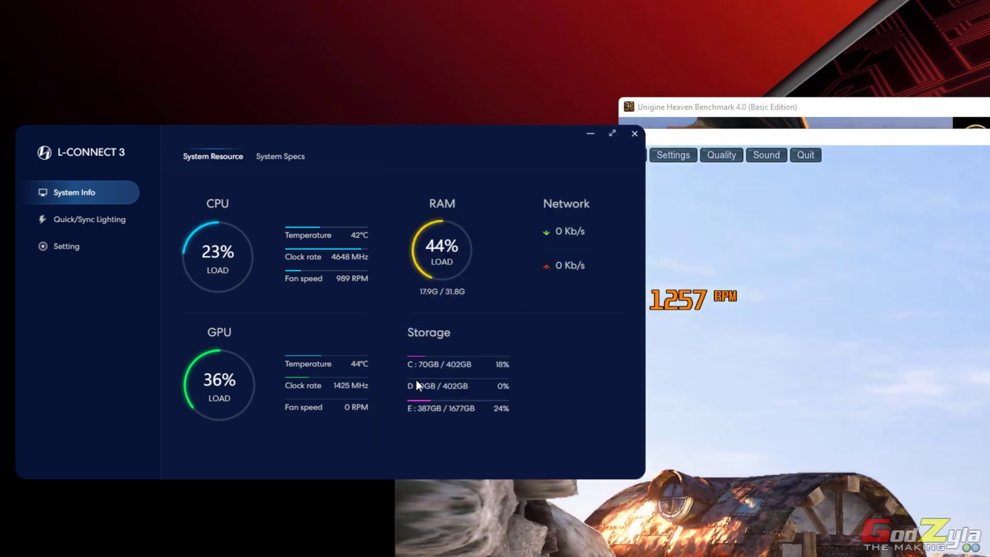
pyautogui.click(771, 140)
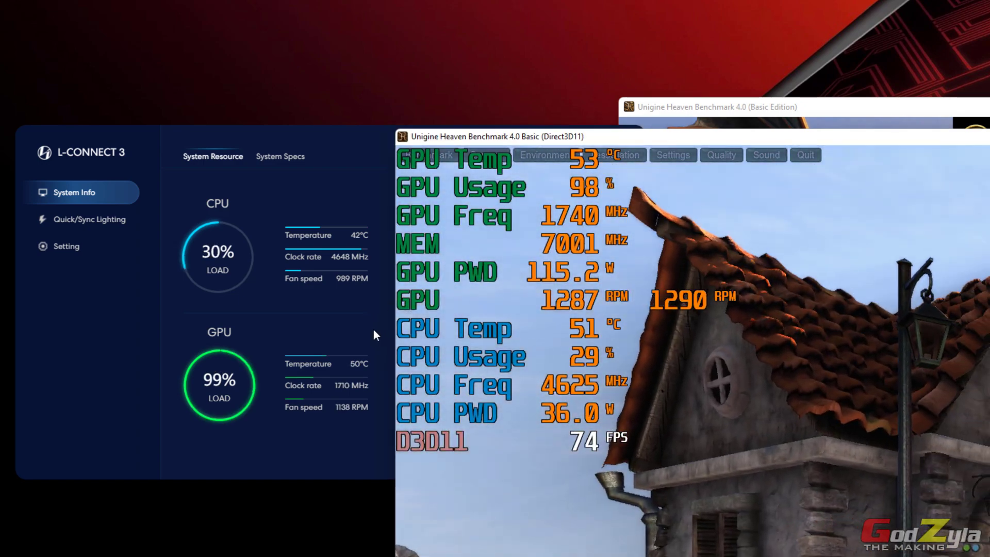
pyautogui.click(373, 329)
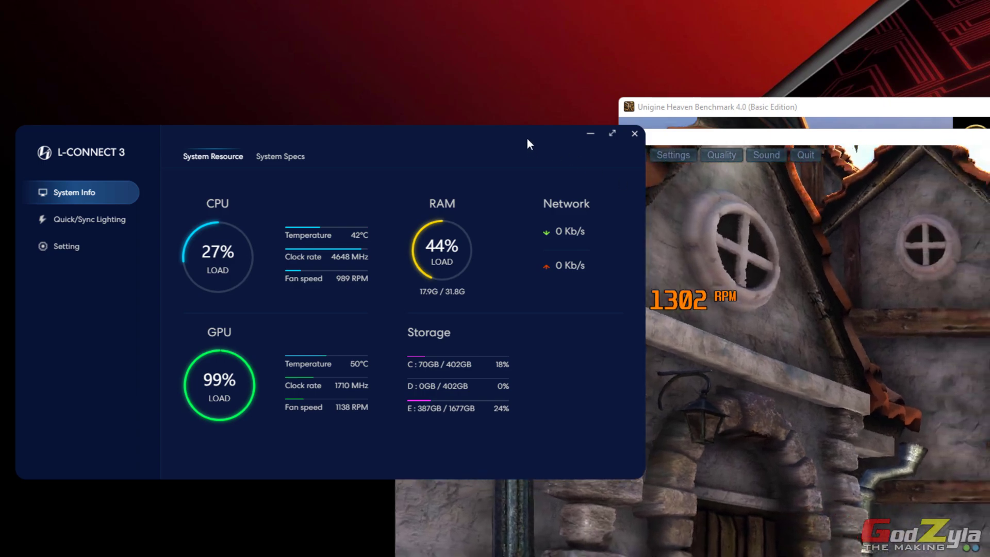
pyautogui.moveTo(527, 138); pyautogui.dragTo(490, 141)
pyautogui.click(638, 137)
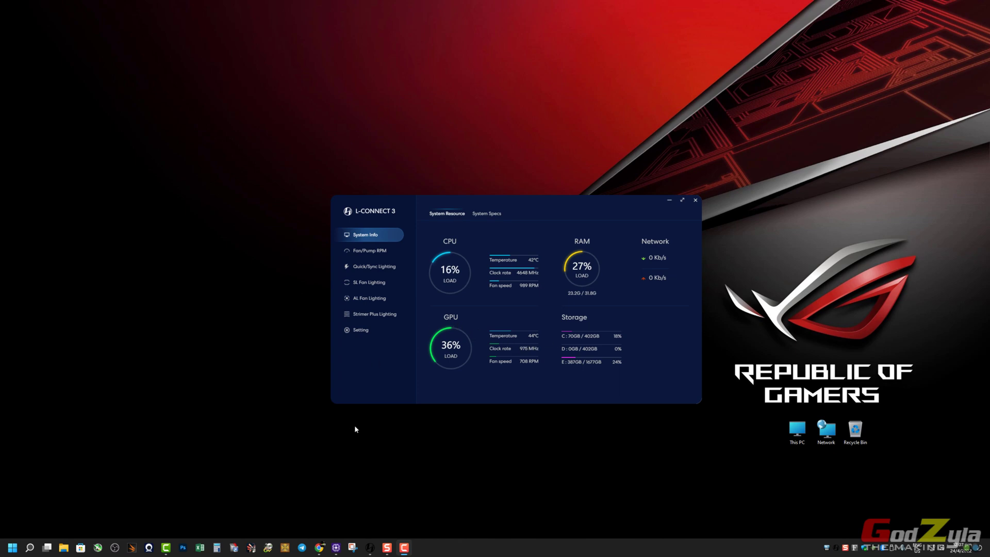
# - Switch to the L-Connect3 page in the browser and go to the tech support form on the FAQ page
pyautogui.moveTo(314, 550)
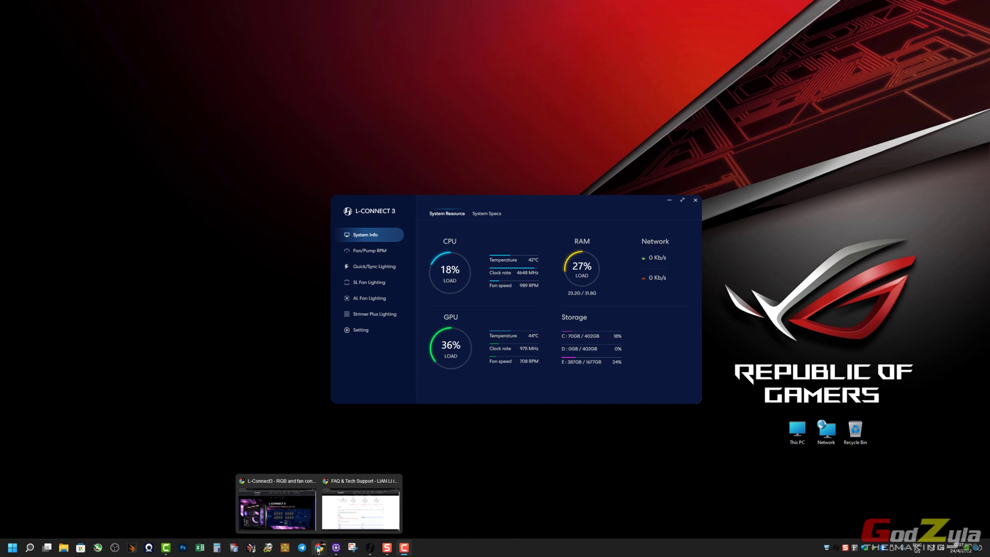
pyautogui.click(277, 508)
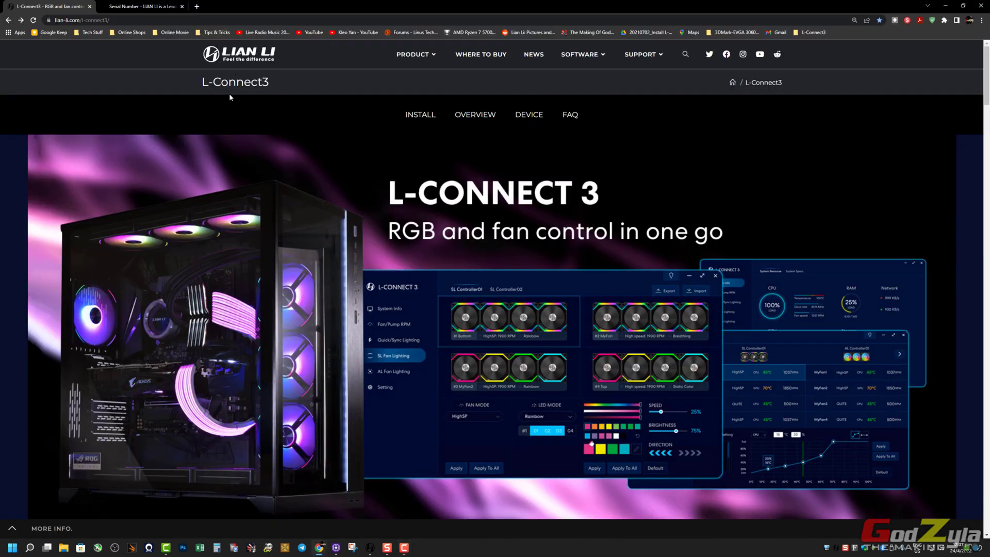
pyautogui.click(573, 124)
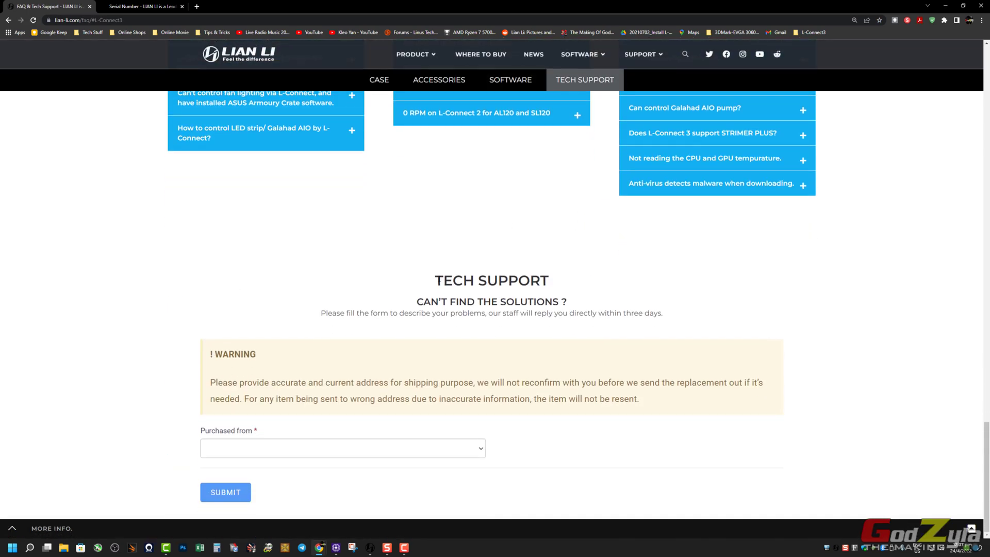
# - Fill in the tech support form with Others as purchase source, Azerbaijan as country and L-Connect 3 as model name
pyautogui.click(289, 447)
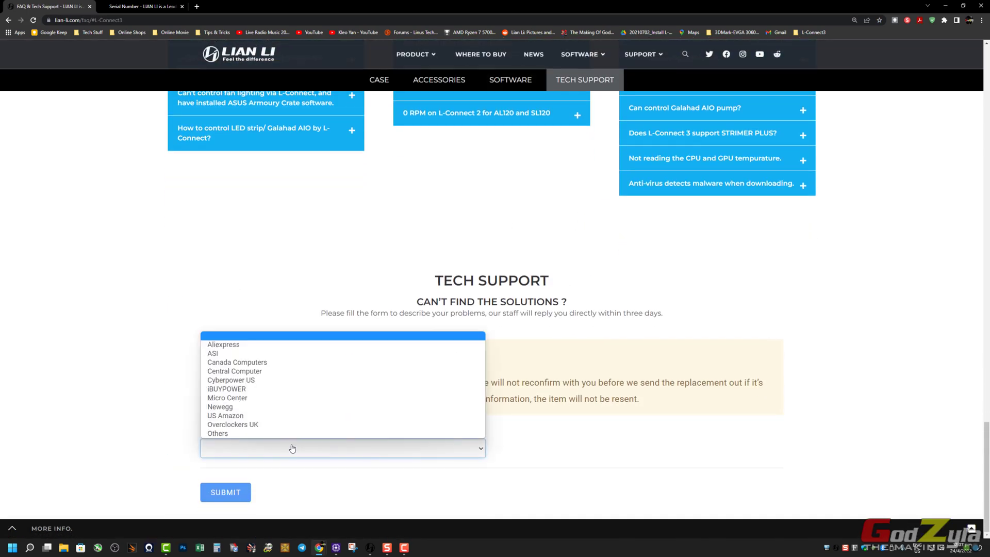
pyautogui.click(273, 433)
pyautogui.scroll(-1, 416, 391)
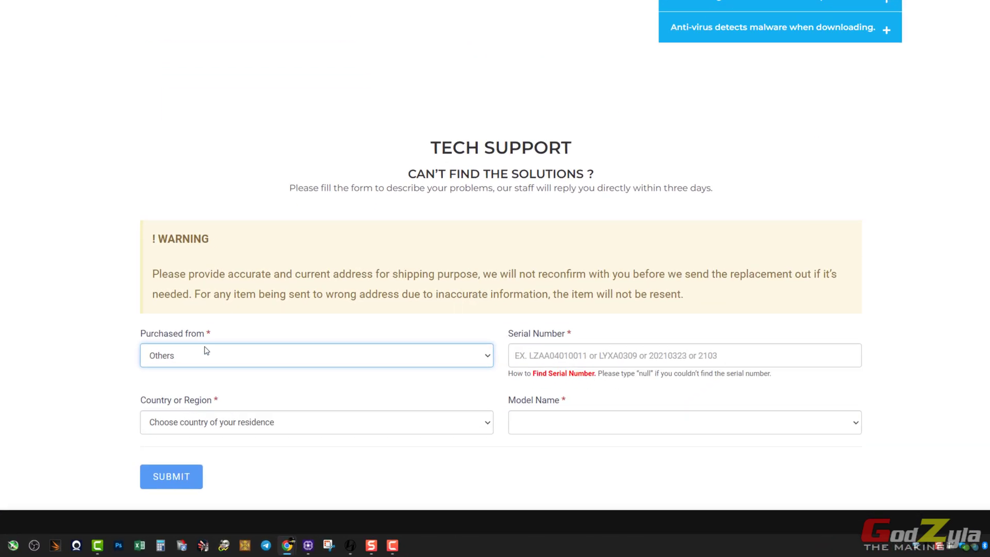
pyautogui.click(184, 392)
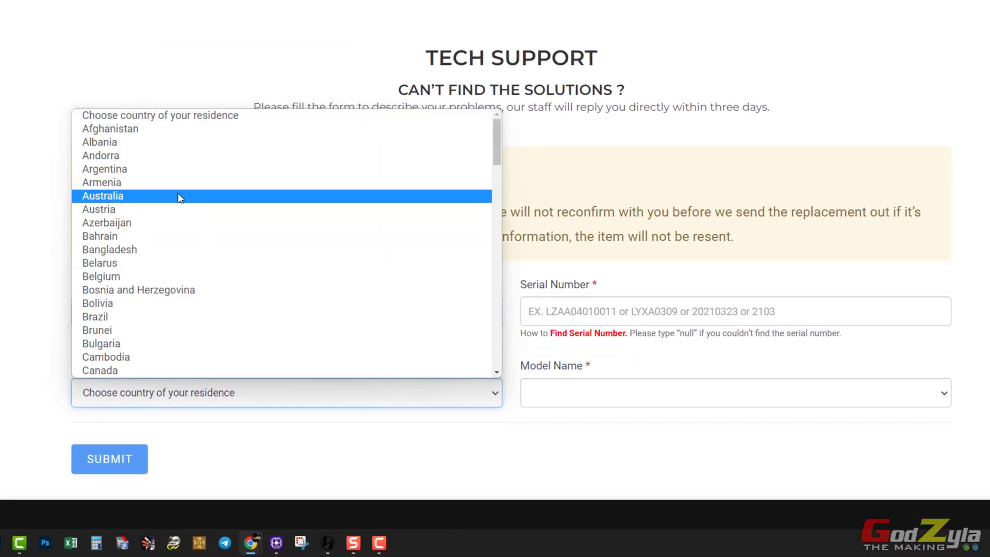
pyautogui.click(212, 223)
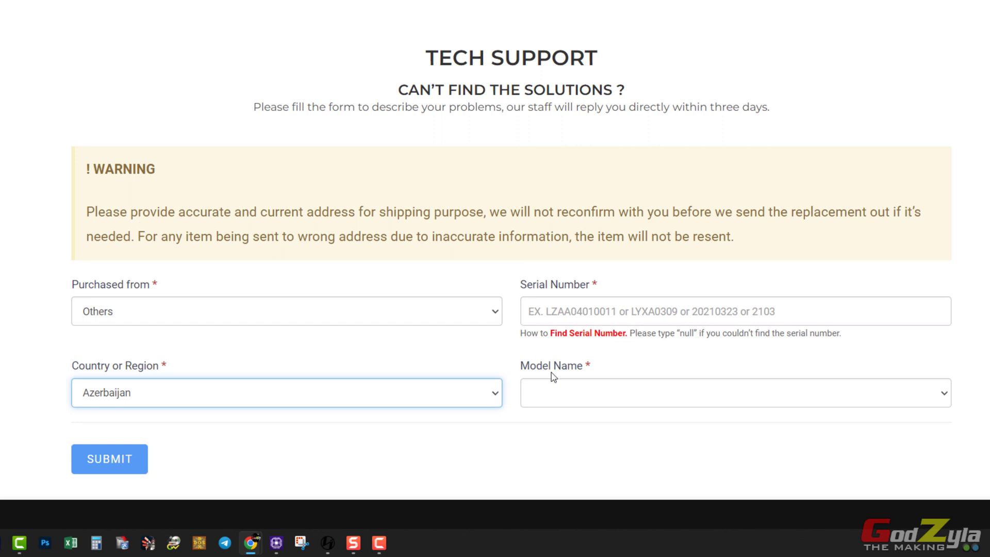
pyautogui.click(598, 401)
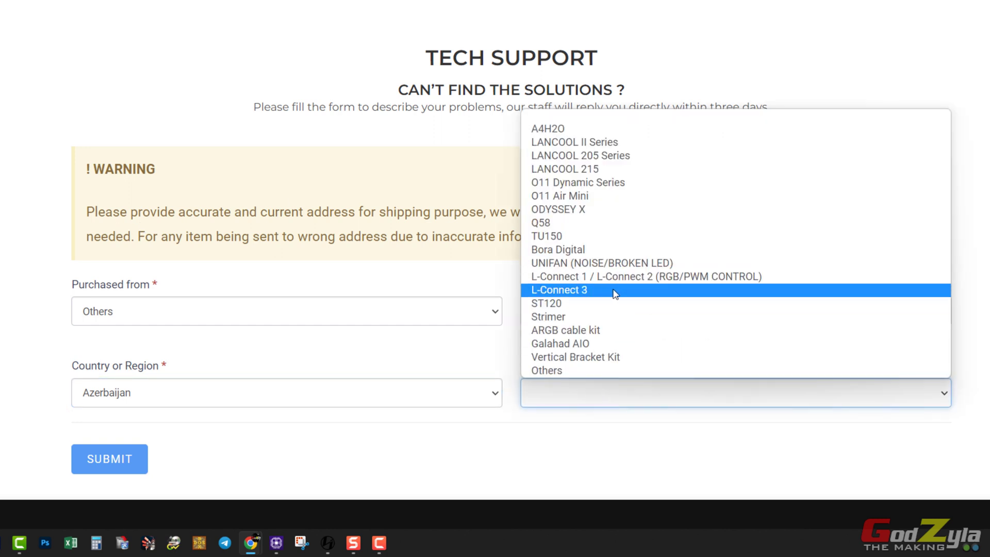
pyautogui.click(594, 289)
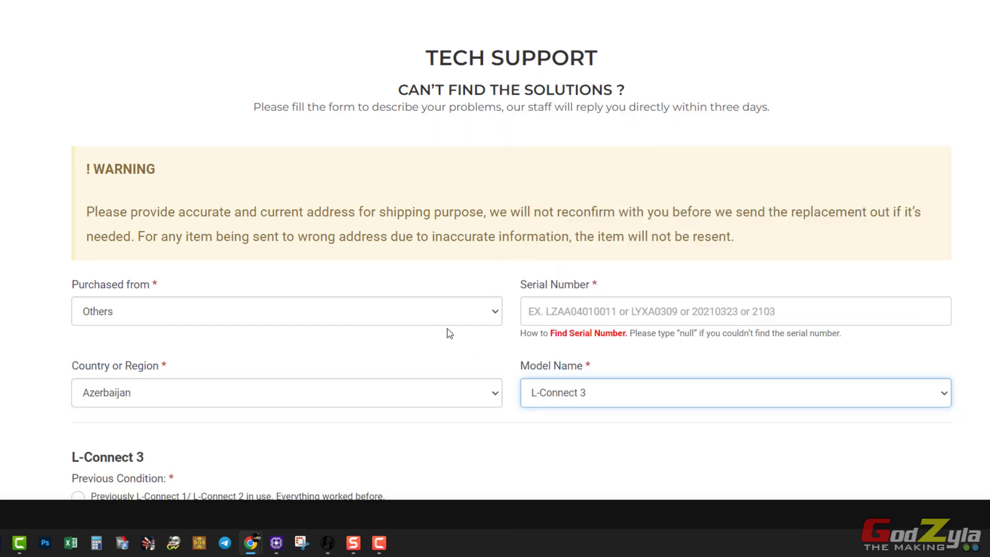
# - Open the guide for finding the serial number and view the enlarged photo of the white UNIFAN controller
pyautogui.click(624, 313)
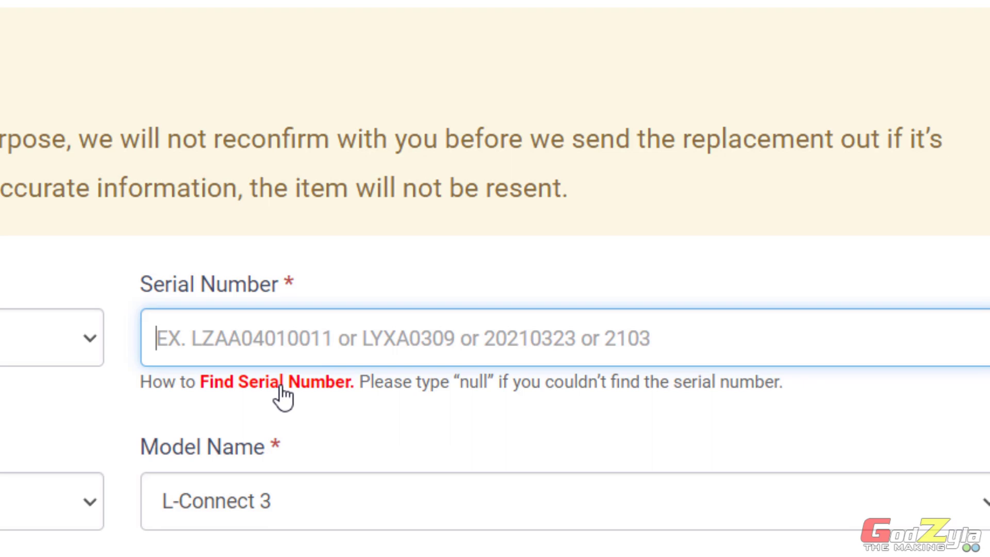
pyautogui.click(279, 396)
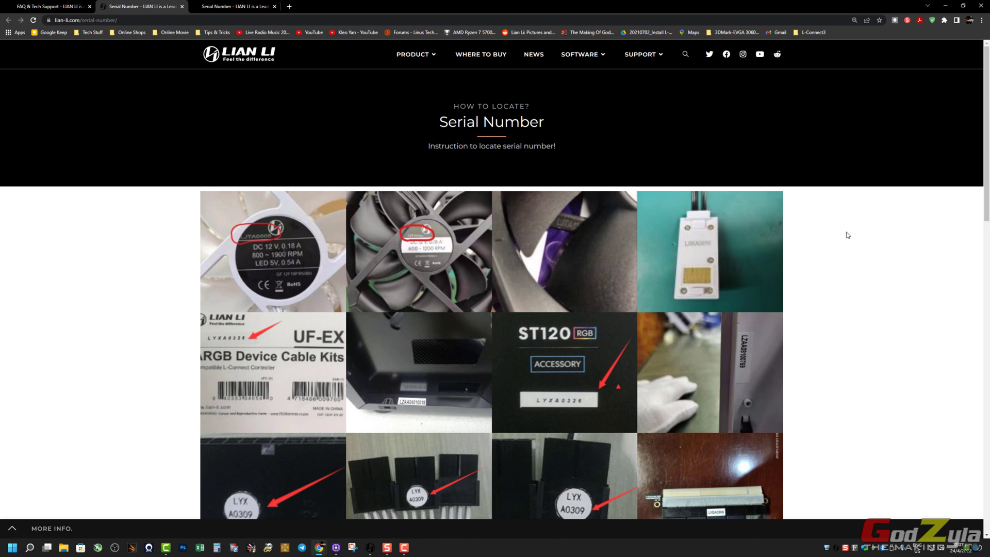
pyautogui.click(704, 269)
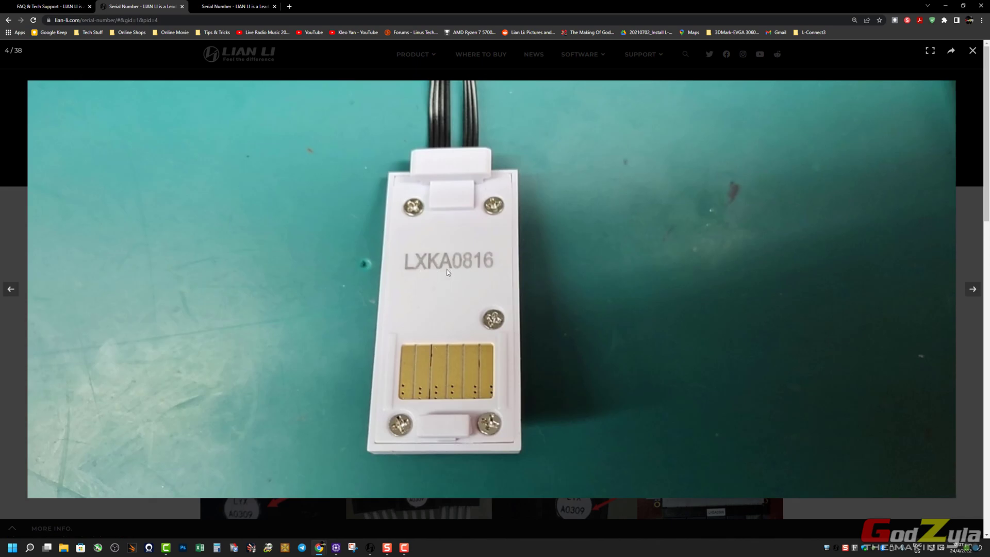
pyautogui.click(974, 54)
# - View the enlarged serial number photos of the PW12-V2 and the PW24 and PW24-V2 cables
pyautogui.scroll(-3, 567, 309)
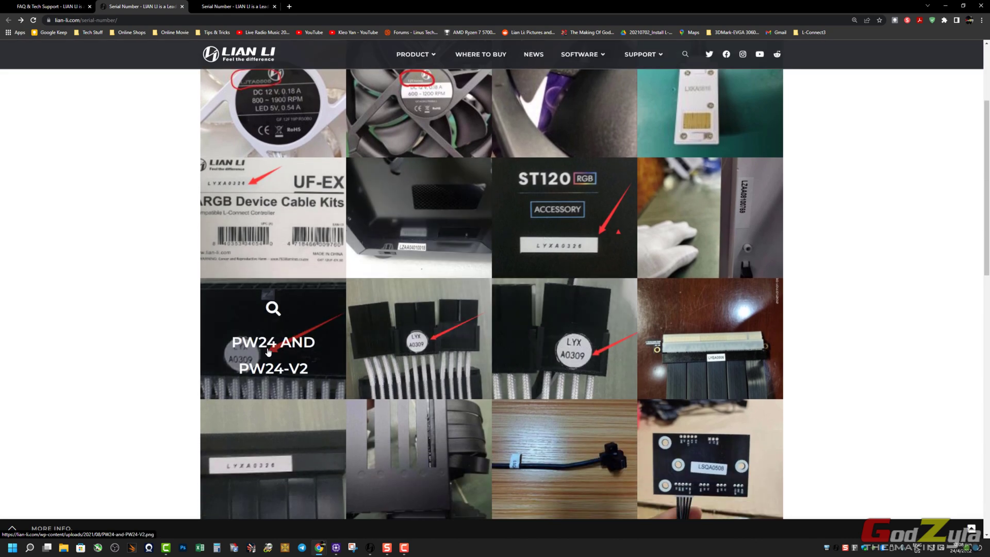
pyautogui.click(443, 335)
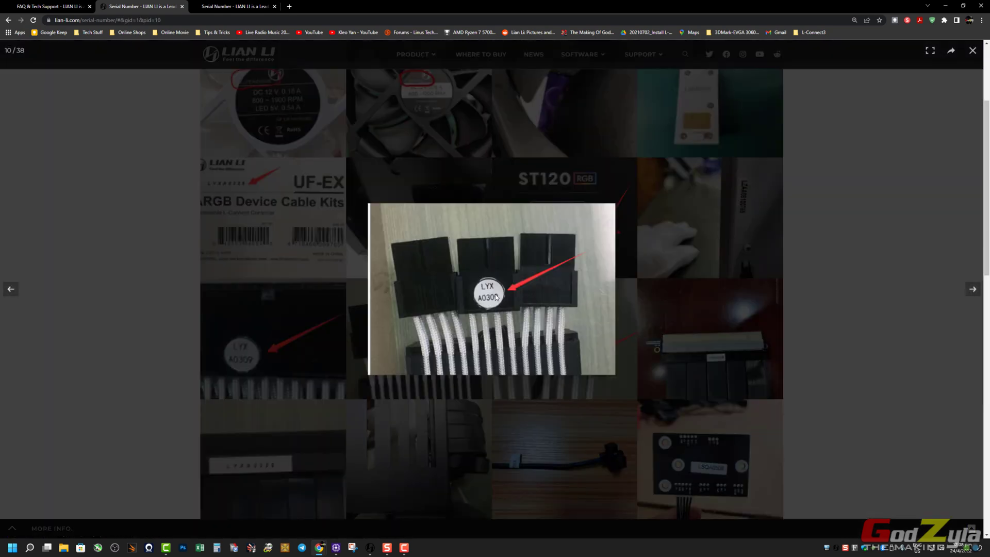
pyautogui.click(858, 308)
pyautogui.click(373, 339)
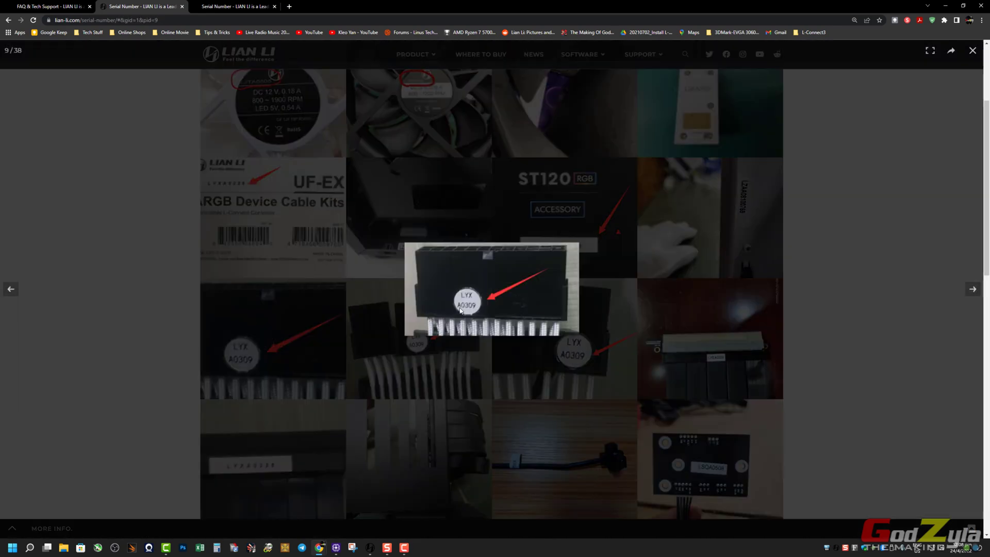
pyautogui.click(787, 324)
# - Reopen the white UNIFAN controller photo, close it and look over the other serial number examples on the page
pyautogui.scroll(3, 824, 309)
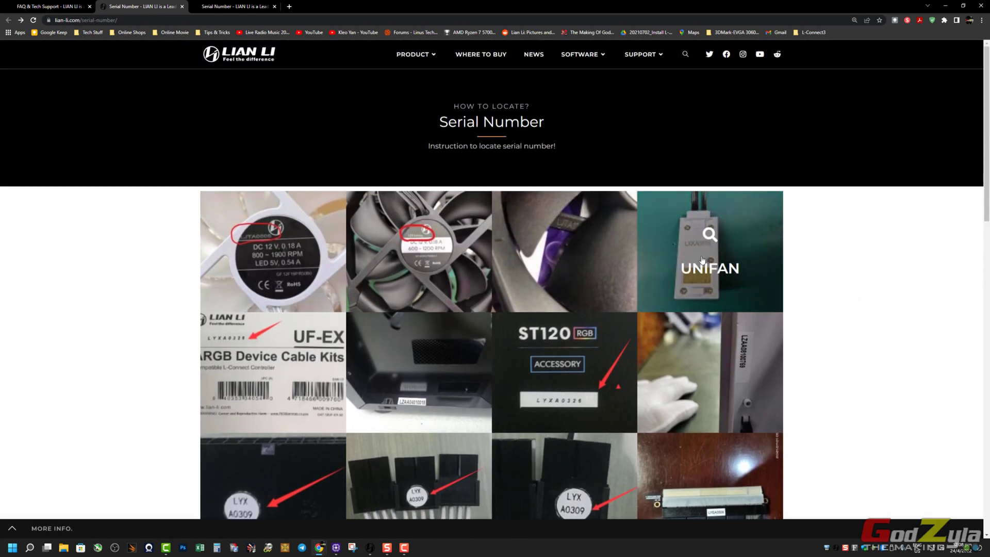
pyautogui.click(704, 257)
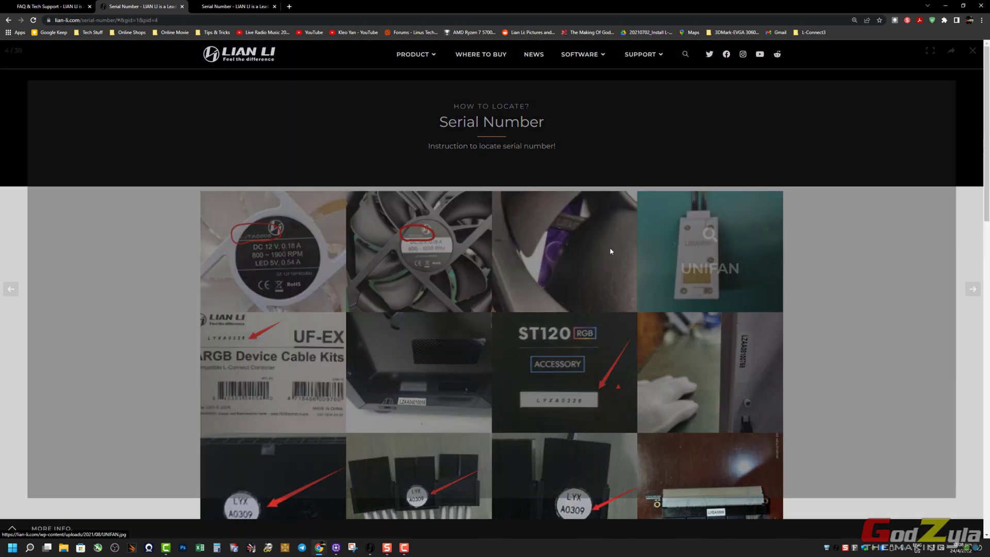
pyautogui.click(967, 127)
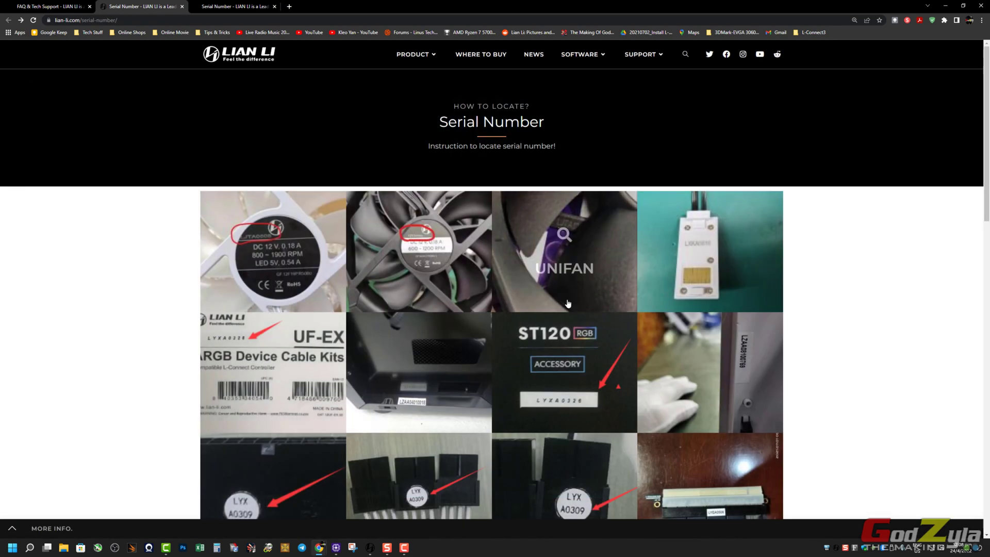
pyautogui.scroll(-5, 416, 342)
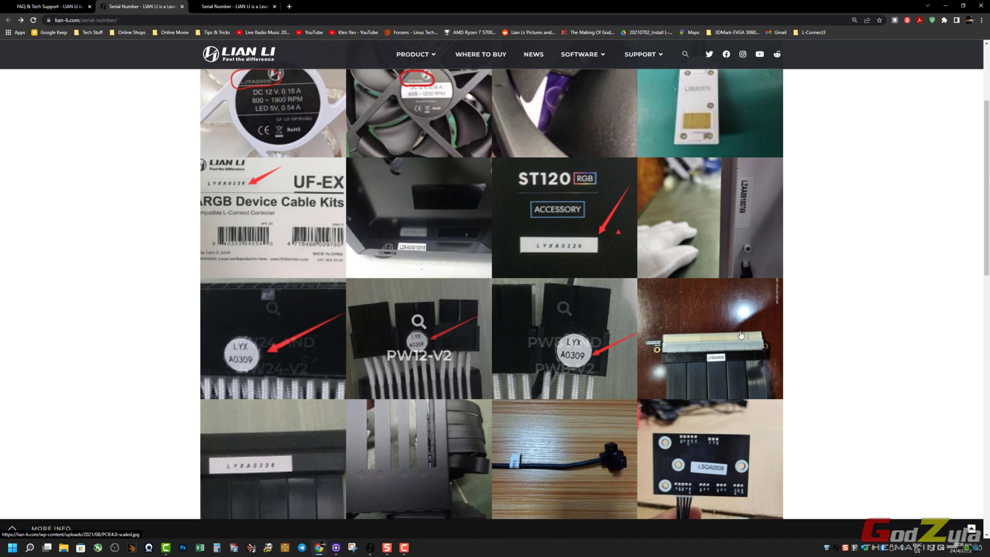
# - View the enlarged serial number photo of the ST120 RGB accessory box, close it and return to the tech support form
pyautogui.scroll(2, 820, 330)
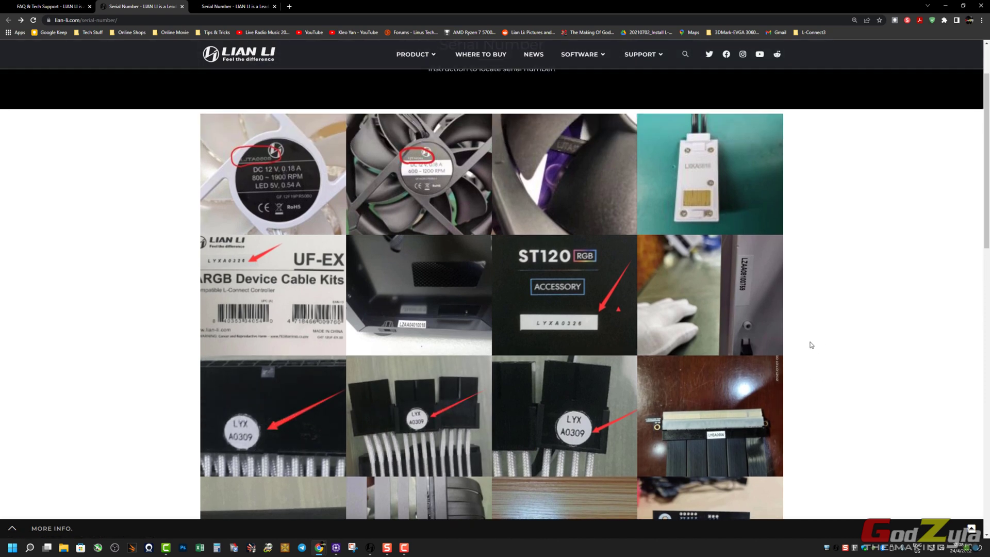
pyautogui.click(561, 289)
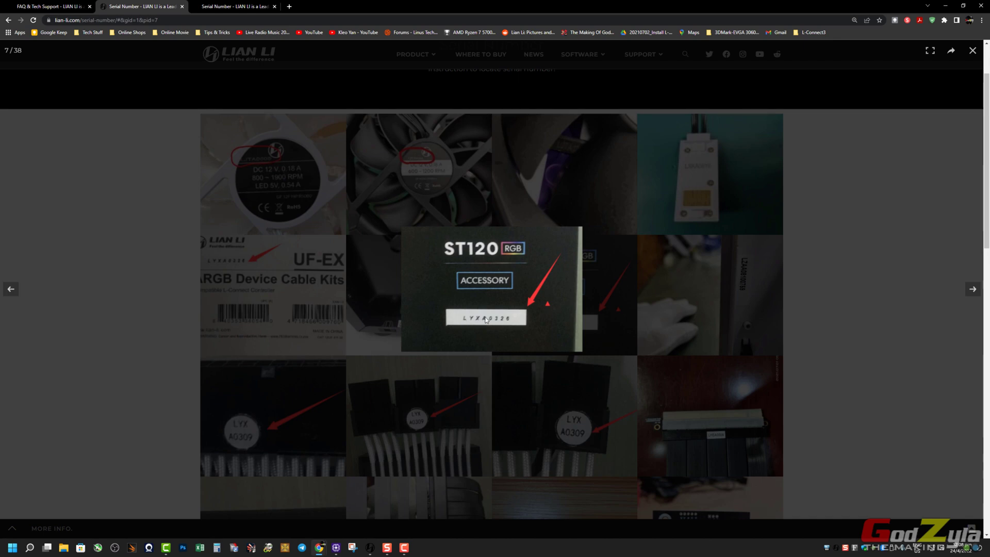
pyautogui.click(844, 293)
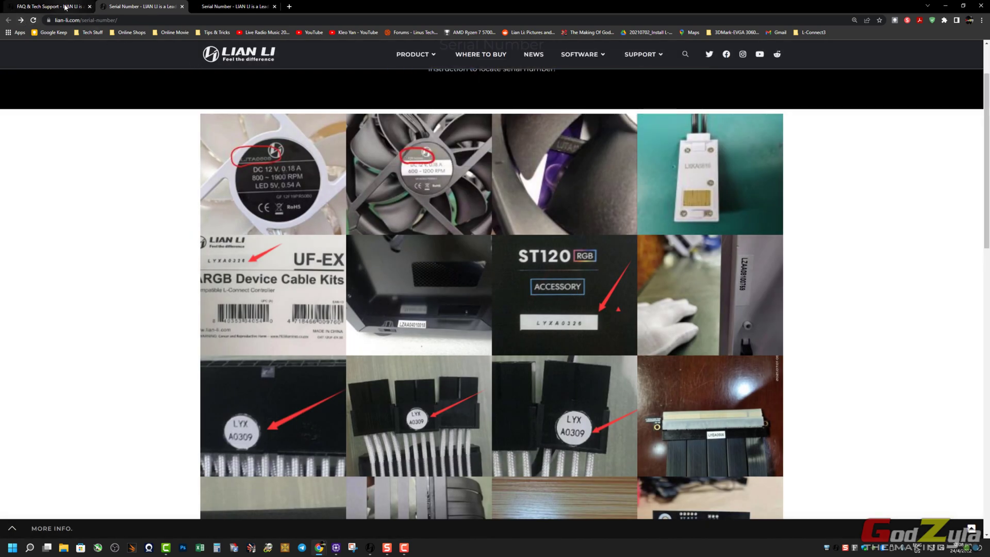
pyautogui.click(65, 7)
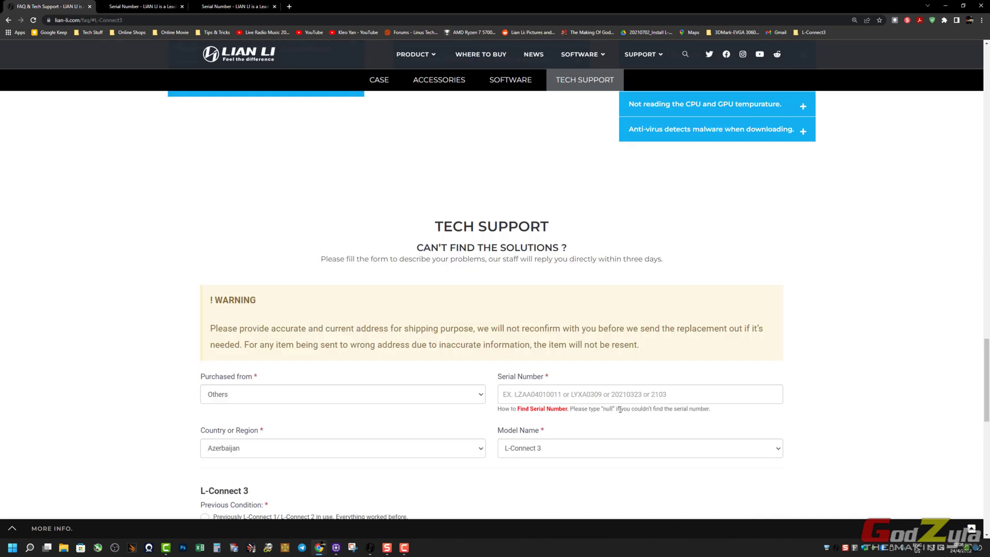
# - Set the form's issue to System Info and check it against the System Info page in L-Connect 3
pyautogui.click(548, 396)
pyautogui.scroll(-3, 515, 340)
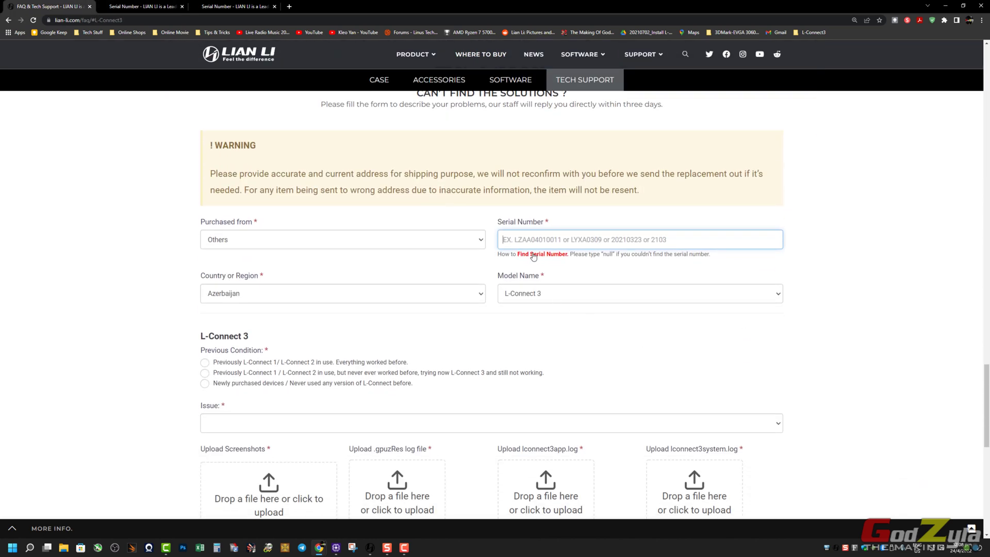
pyautogui.scroll(-1, 511, 331)
pyautogui.scroll(1, 233, 315)
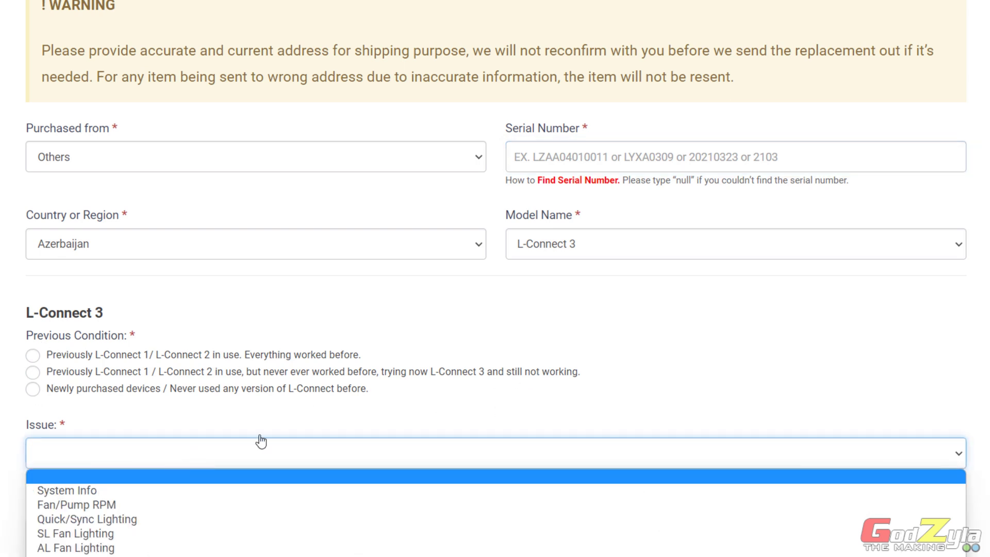
pyautogui.scroll(-3, 338, 397)
pyautogui.click(276, 334)
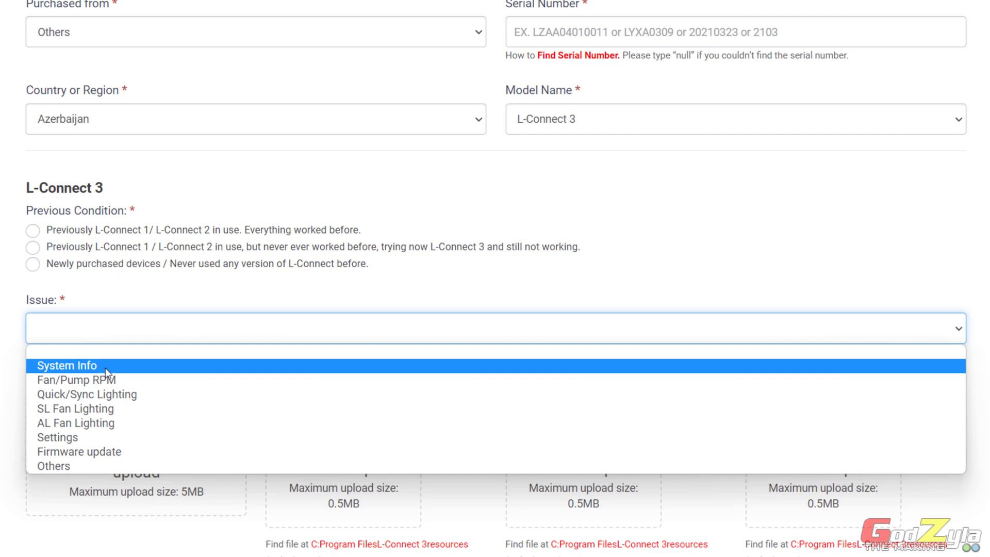
pyautogui.click(120, 369)
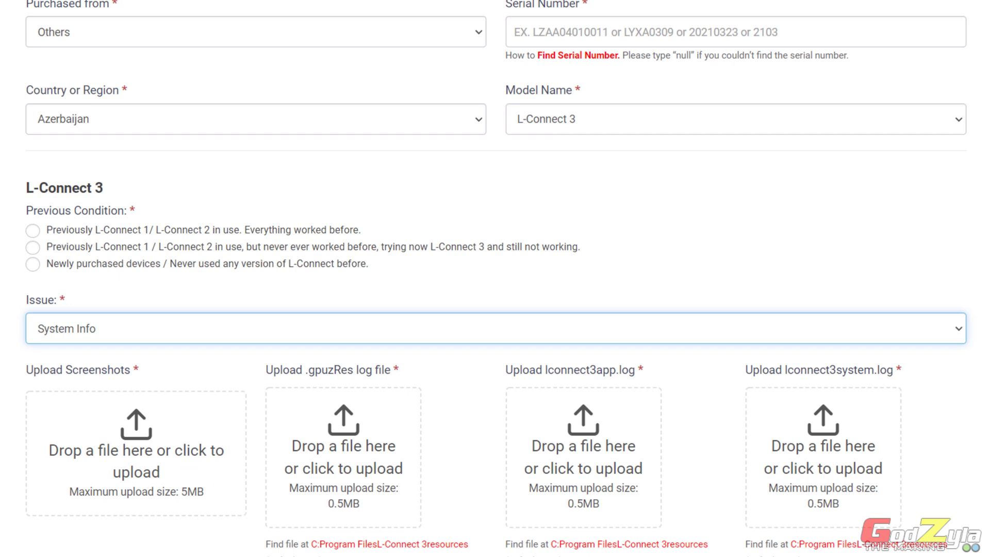
pyautogui.hotkey('alt', 'Tab')
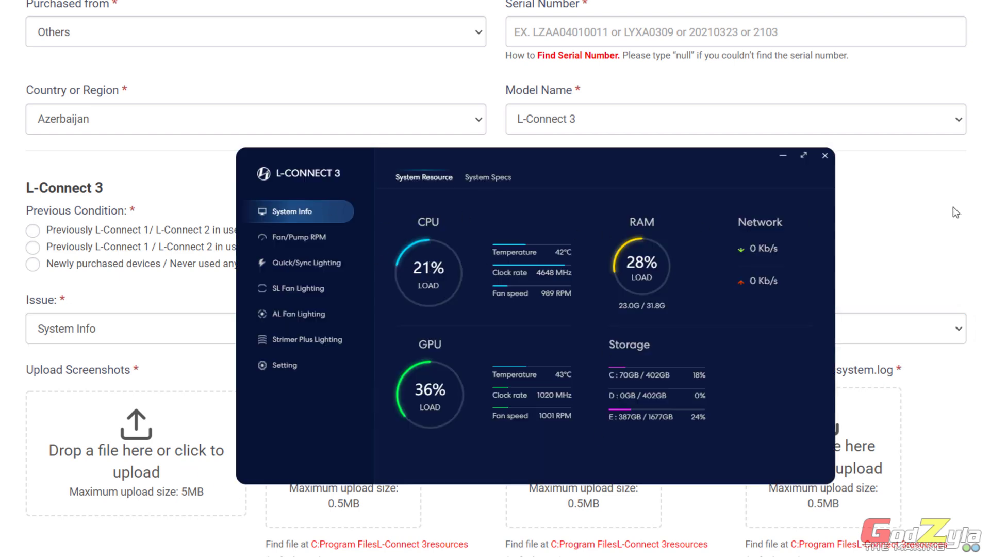
pyautogui.click(957, 212)
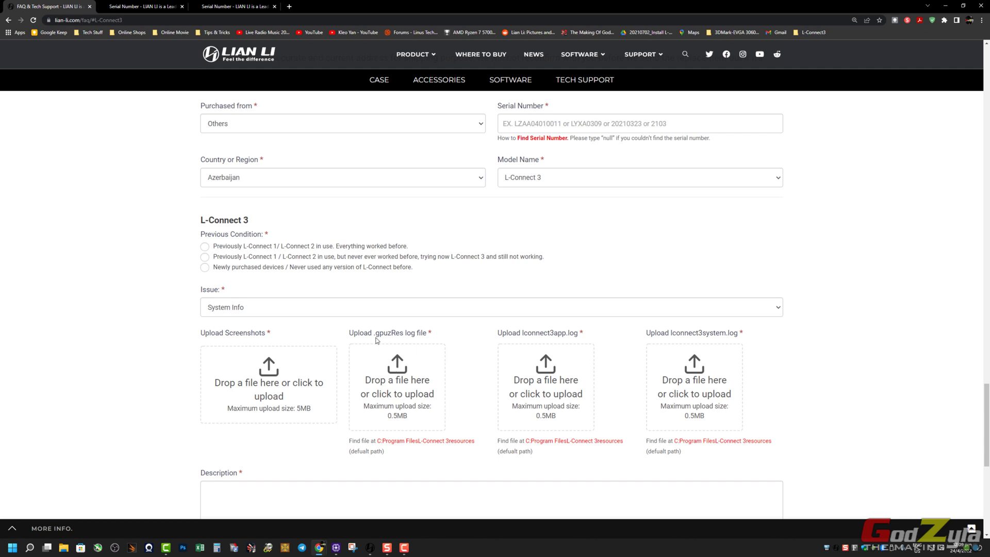
# - Try to upload the .gpuzRes log file from C:\Program Files\L-Connect 3\resources to its field on the form
pyautogui.click(406, 384)
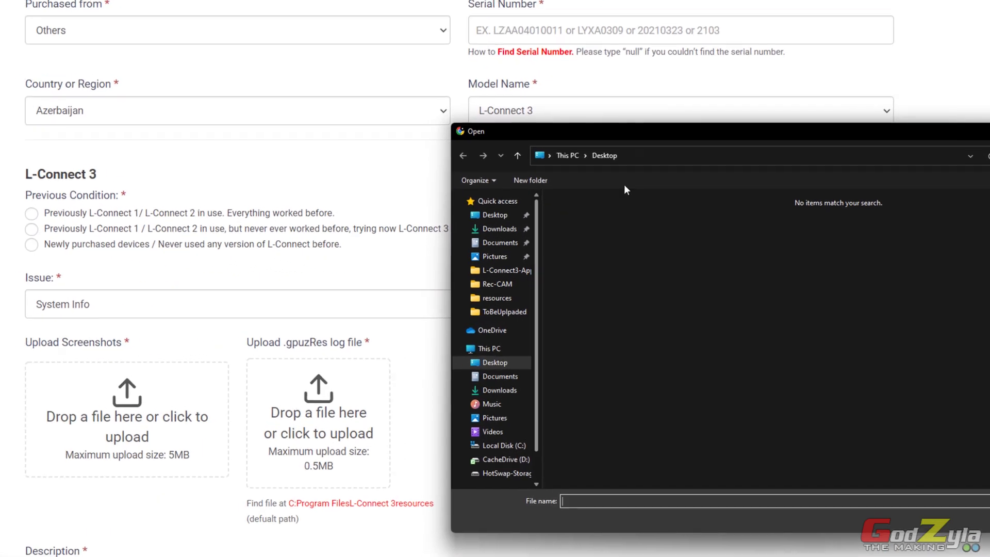
pyautogui.moveTo(640, 133); pyautogui.dragTo(620, 32)
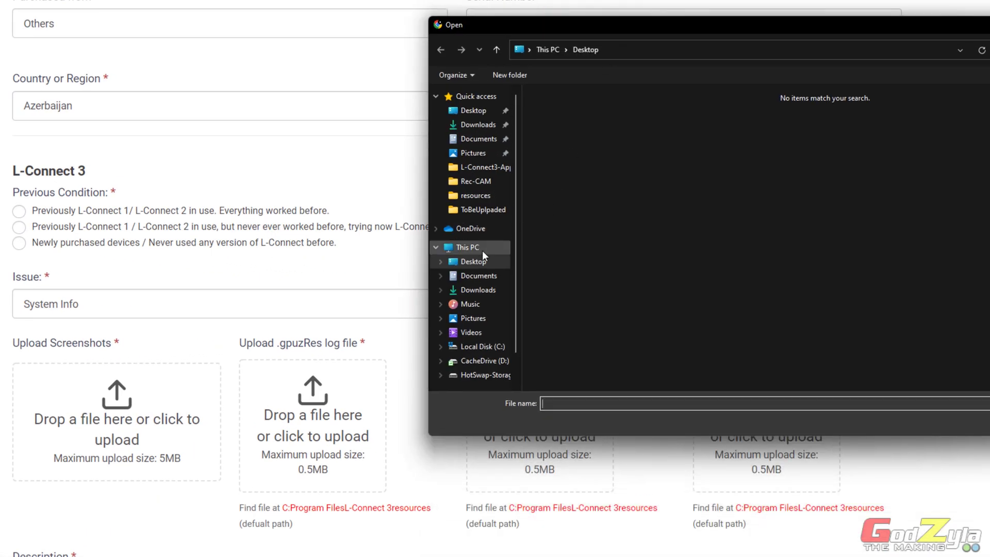
pyautogui.click(467, 247)
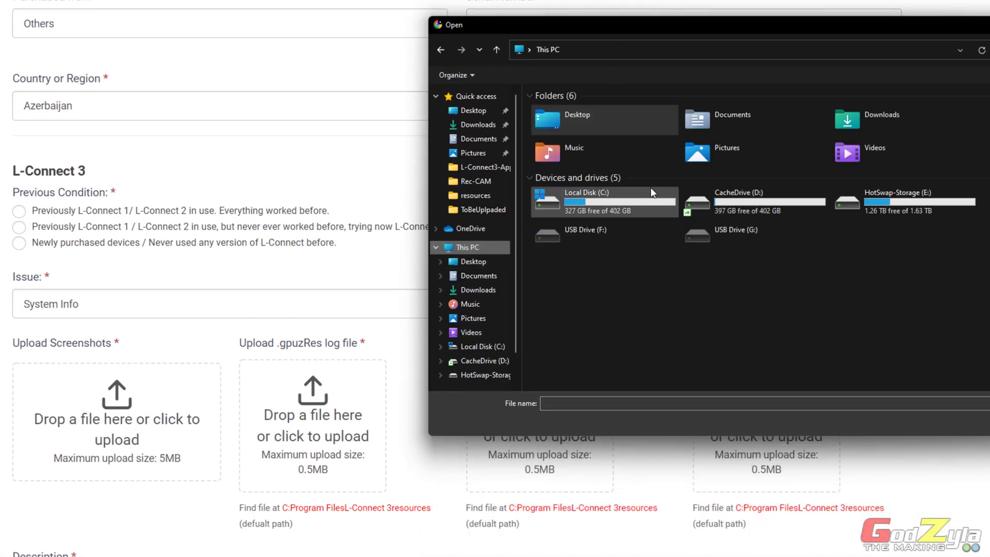
pyautogui.doubleClick(610, 198)
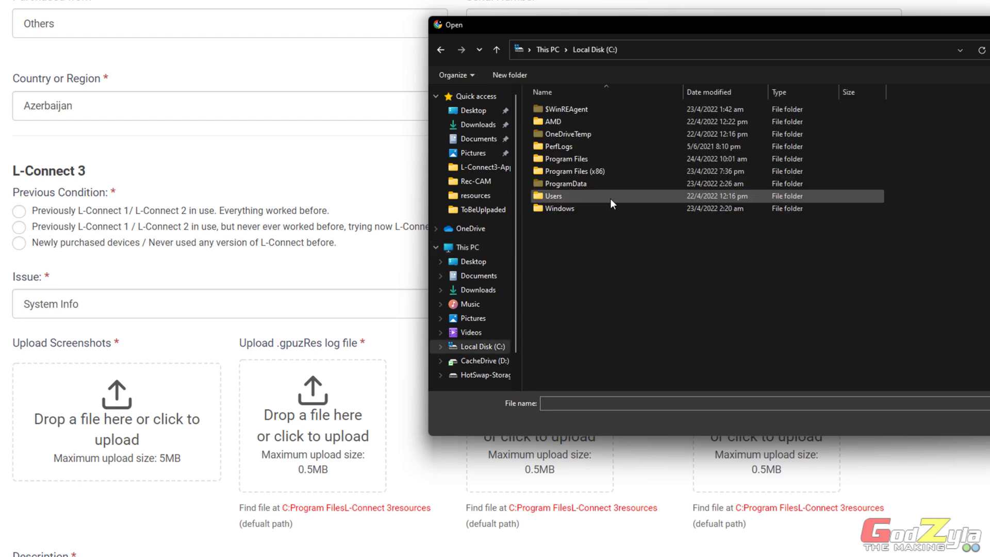
pyautogui.doubleClick(583, 159)
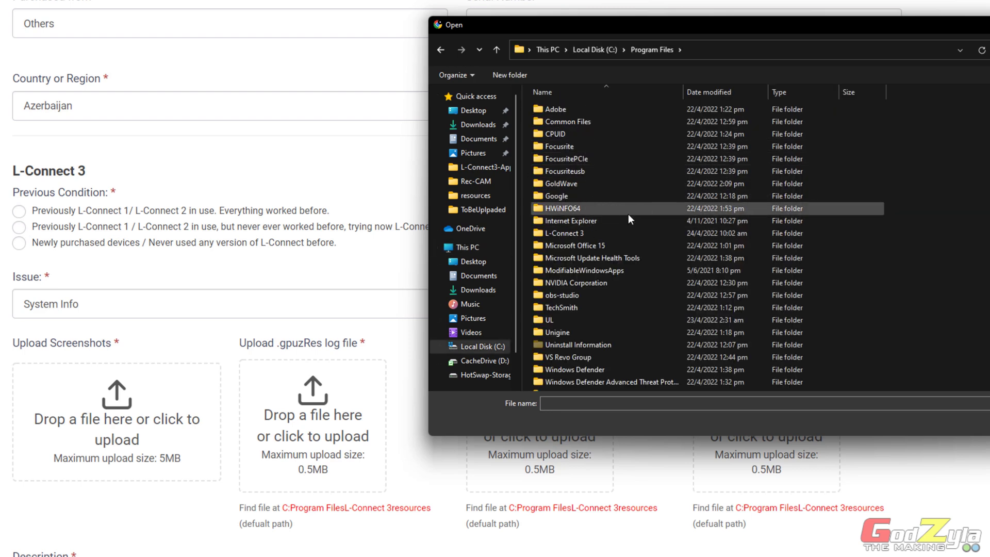
pyautogui.doubleClick(576, 236)
pyautogui.doubleClick(564, 135)
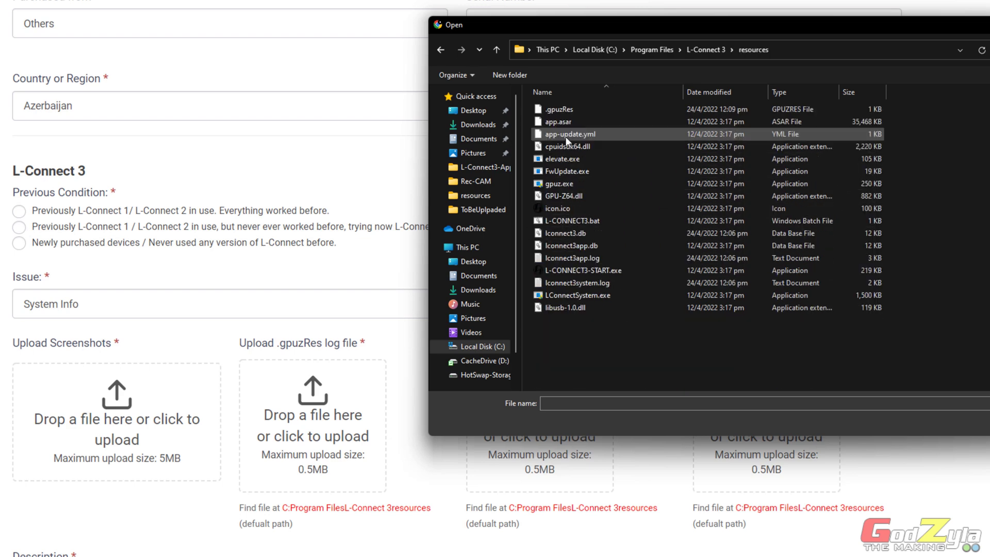
pyautogui.click(570, 109)
pyautogui.moveTo(658, 24); pyautogui.dragTo(625, 95)
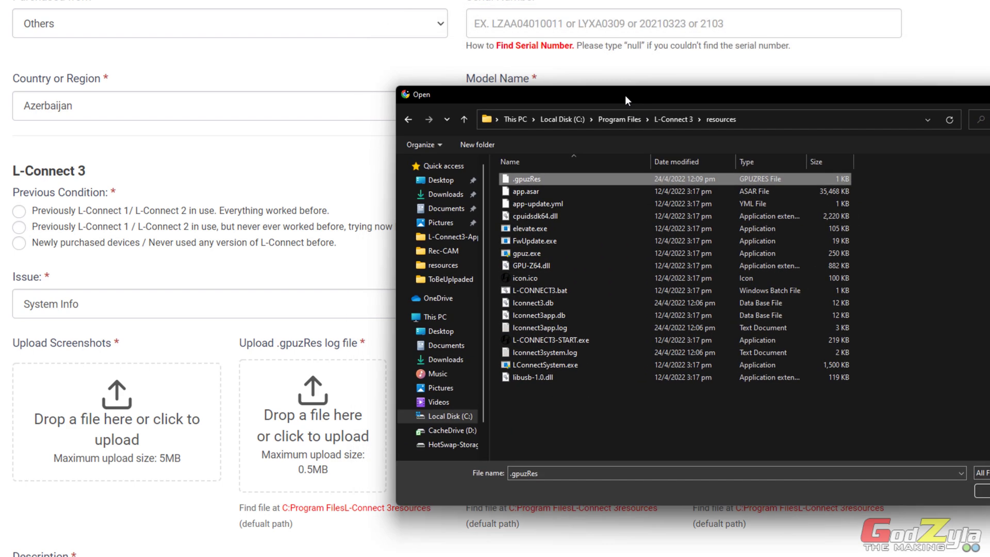
pyautogui.doubleClick(555, 178)
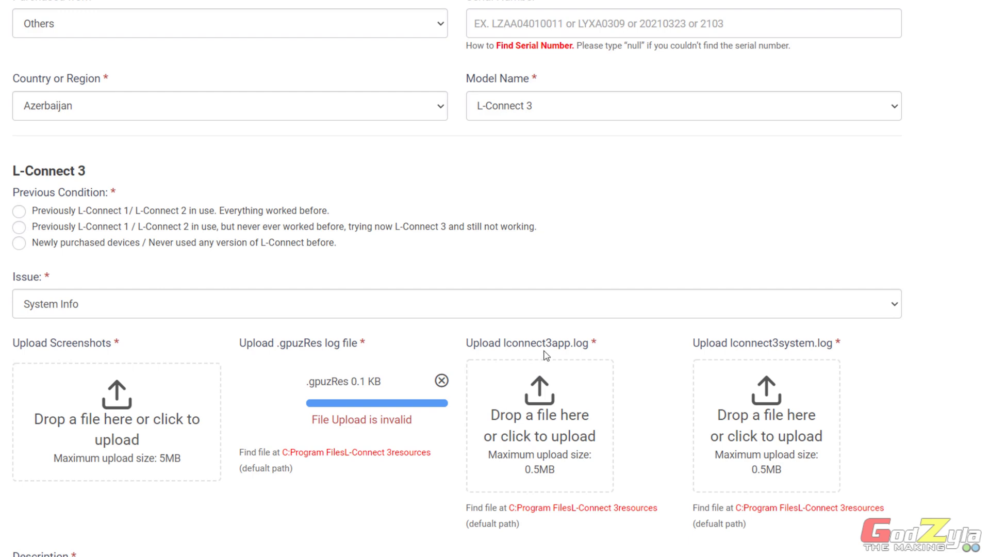
# - Try to upload lconnect3app.log and lconnect3system.log from the resources folder to their matching form fields
pyautogui.click(547, 396)
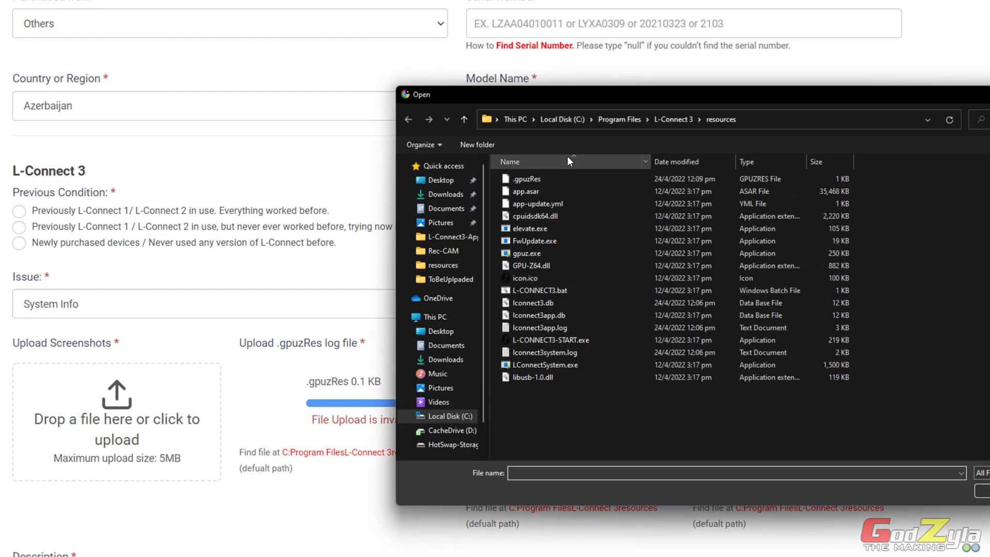
pyautogui.doubleClick(564, 327)
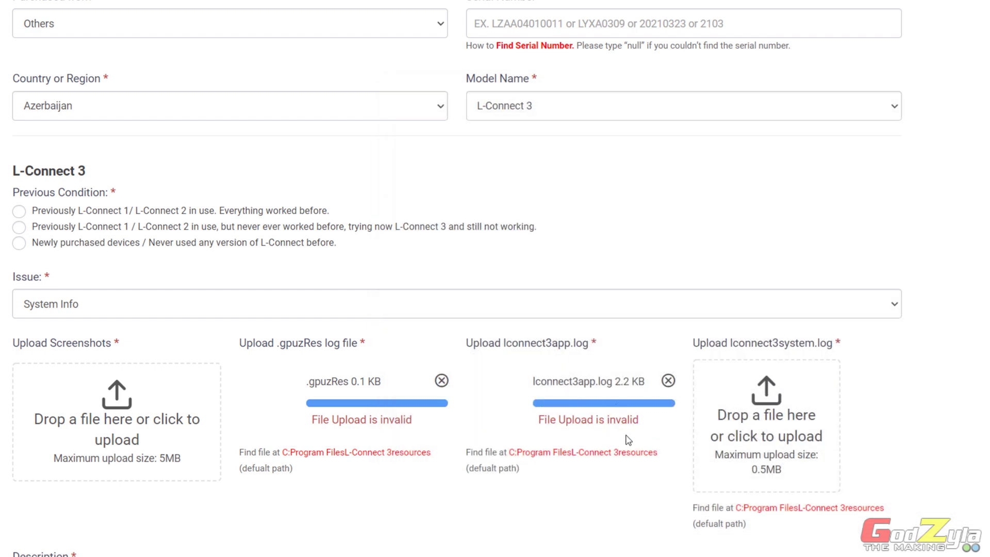
pyautogui.click(802, 431)
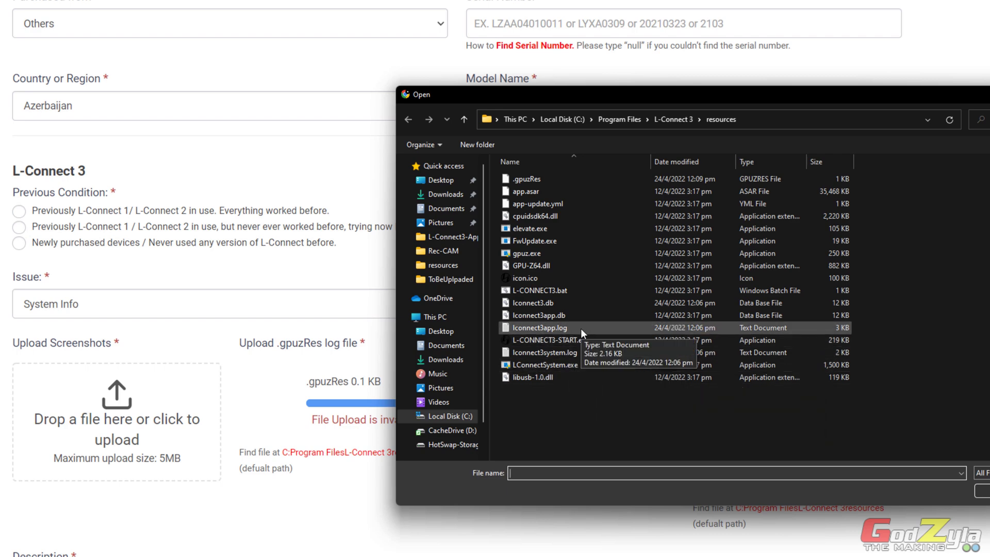
pyautogui.doubleClick(578, 353)
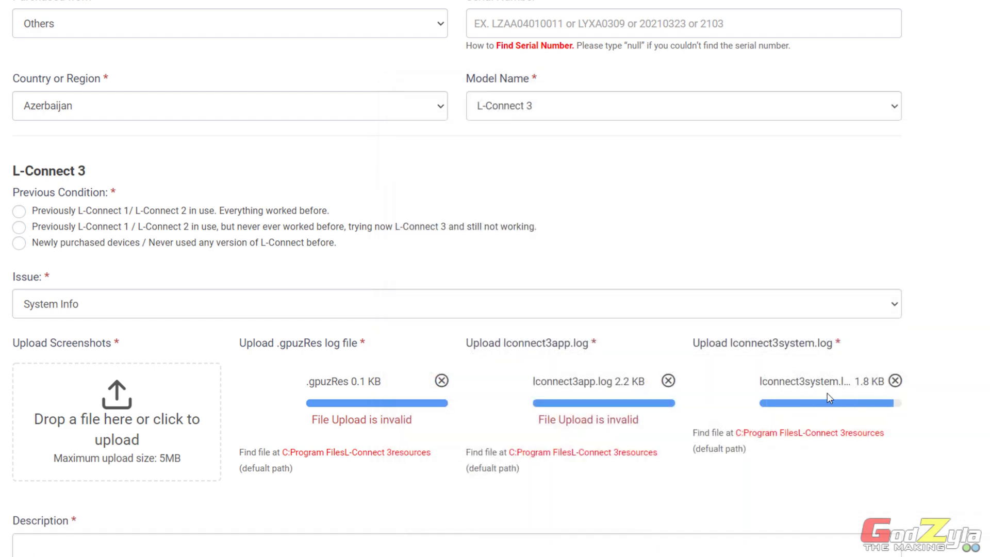
# - Remove the .gpuzRes, lconnect3app.log and lconnect3system.log uploads from the form
pyautogui.click(442, 382)
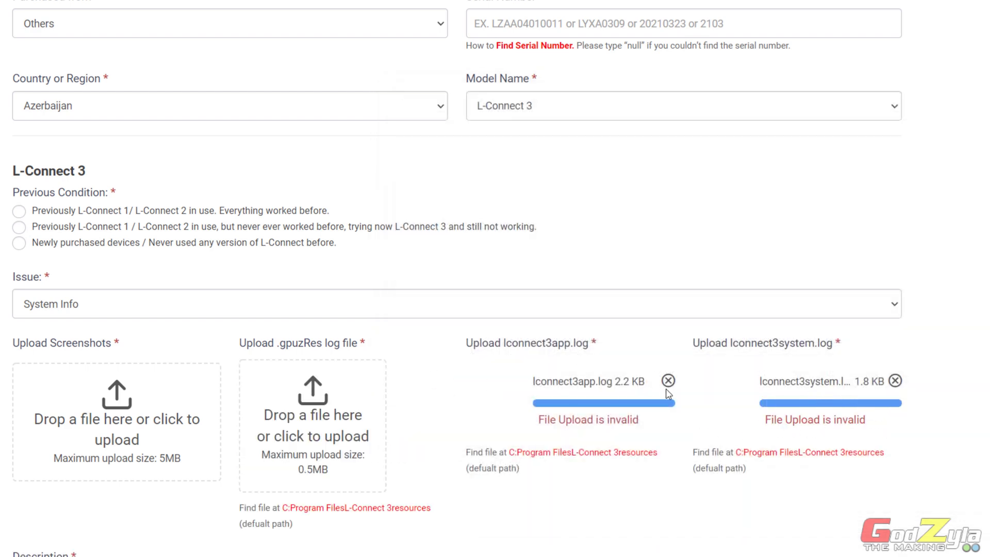
pyautogui.click(668, 382)
pyautogui.click(895, 380)
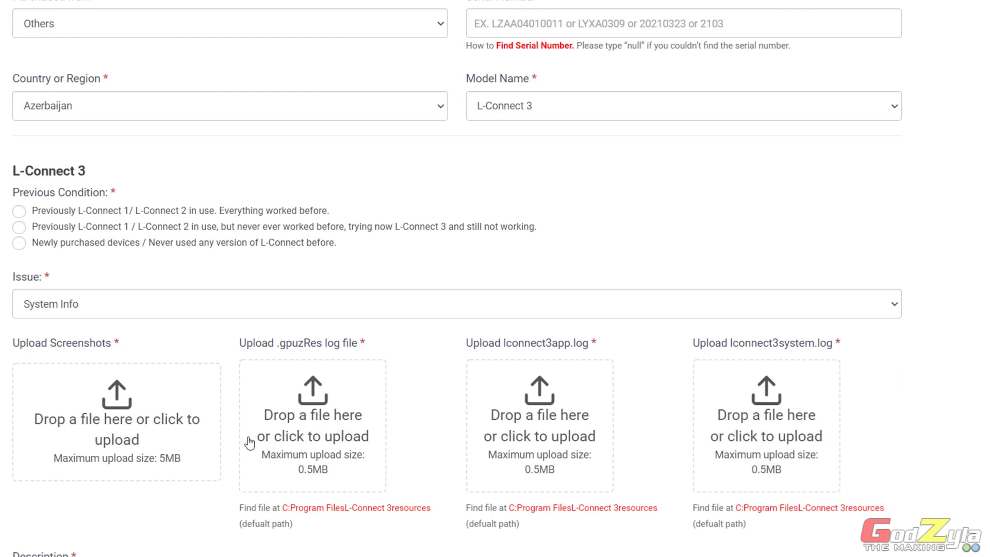
# - Compress the .gpuzRes file in the resources folder into a zipped folder placed on the desktop
pyautogui.click(322, 417)
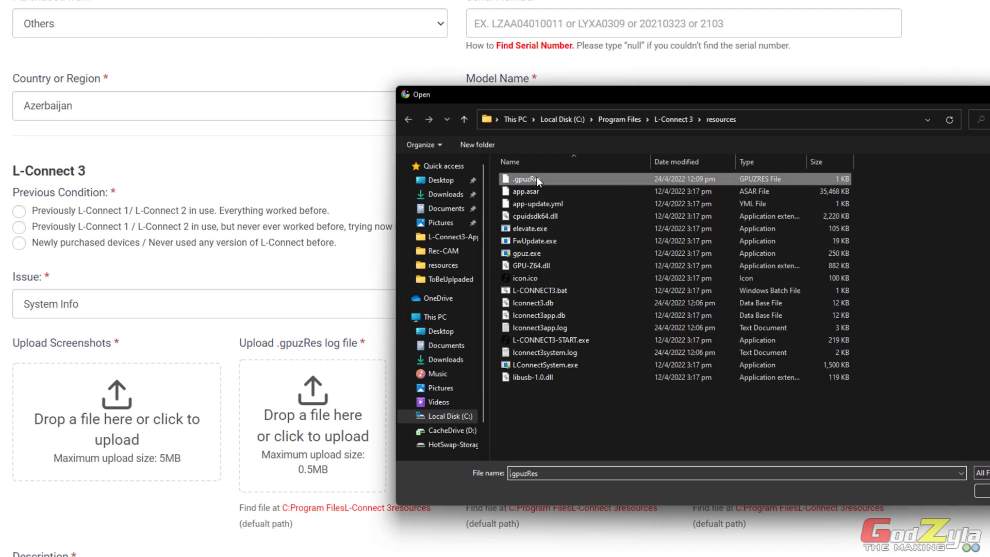
pyautogui.rightClick(536, 176)
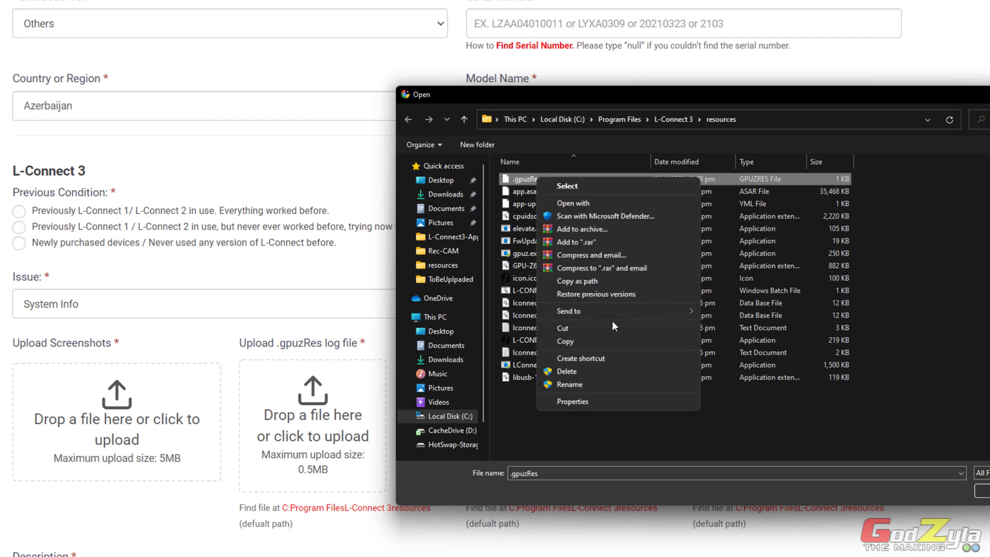
pyautogui.moveTo(612, 308)
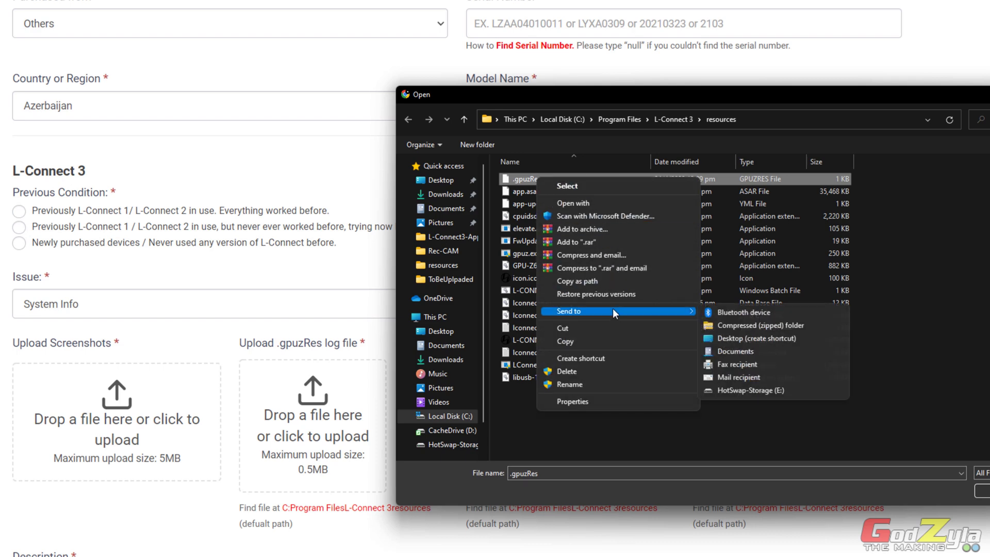
pyautogui.click(778, 325)
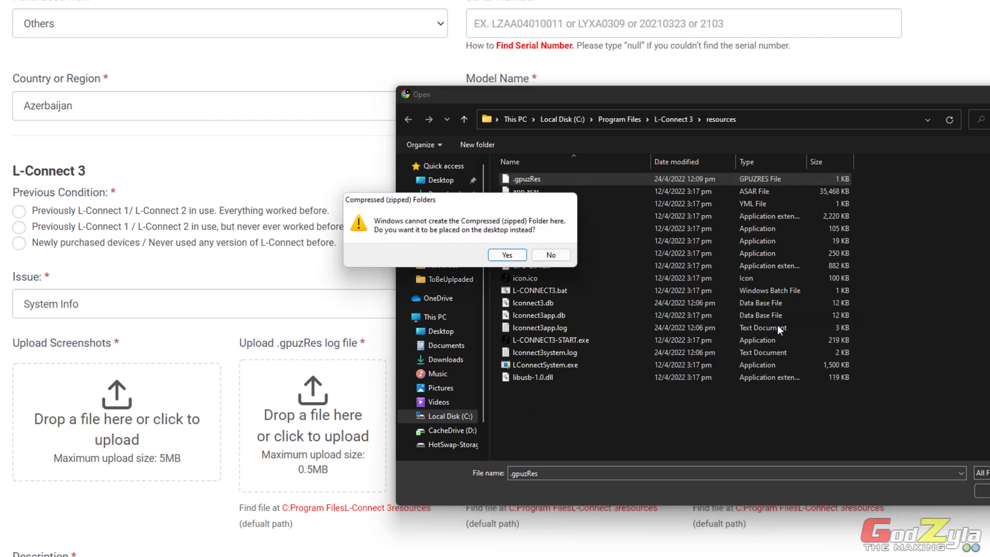
pyautogui.click(507, 255)
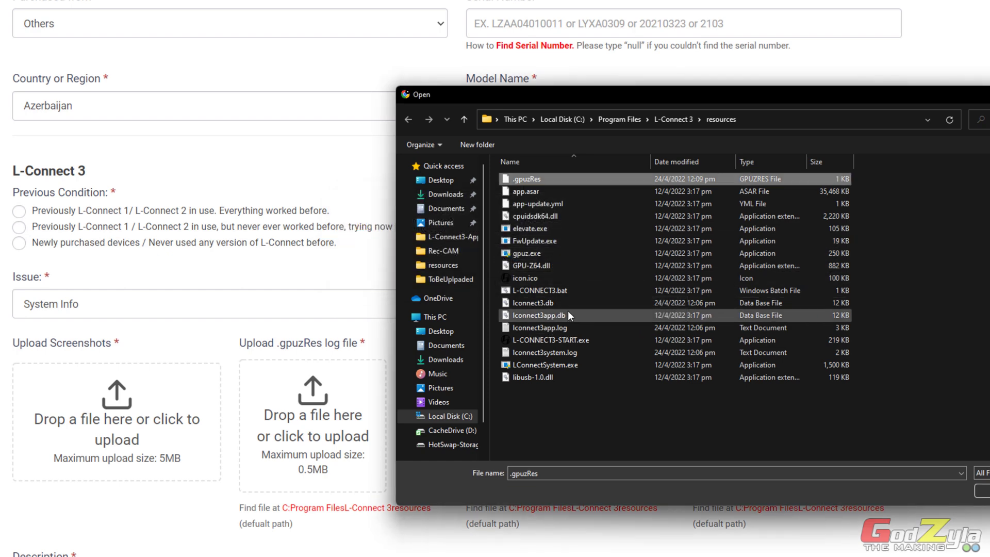
# - Compress lconnect3app.log into a zipped folder placed on the desktop
pyautogui.click(564, 329)
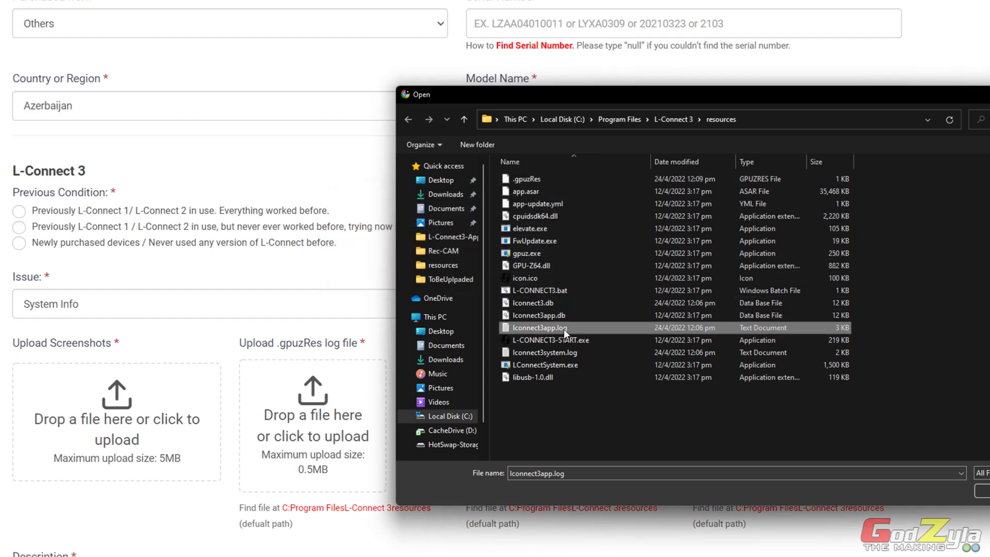
pyautogui.rightClick(564, 329)
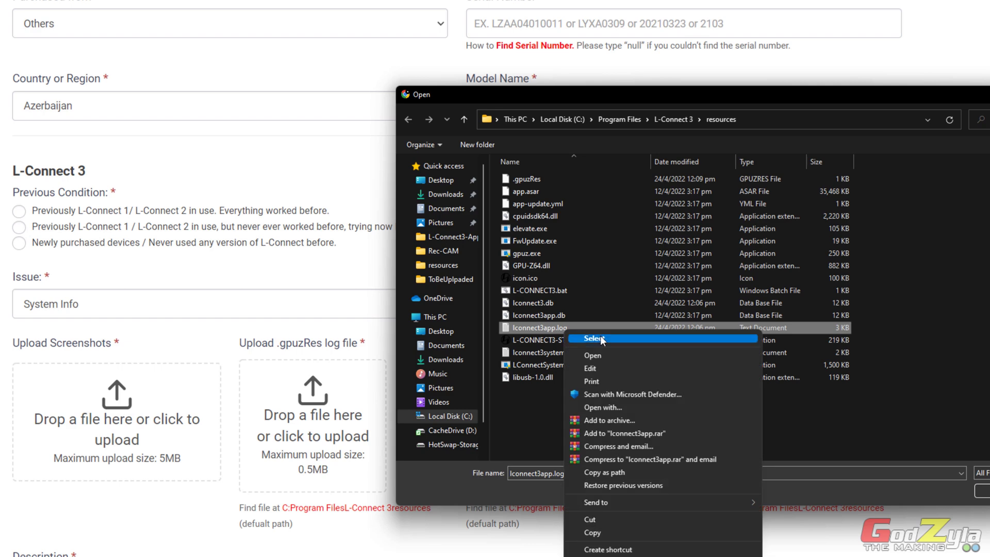
pyautogui.click(677, 95)
pyautogui.moveTo(676, 95); pyautogui.dragTo(787, 79)
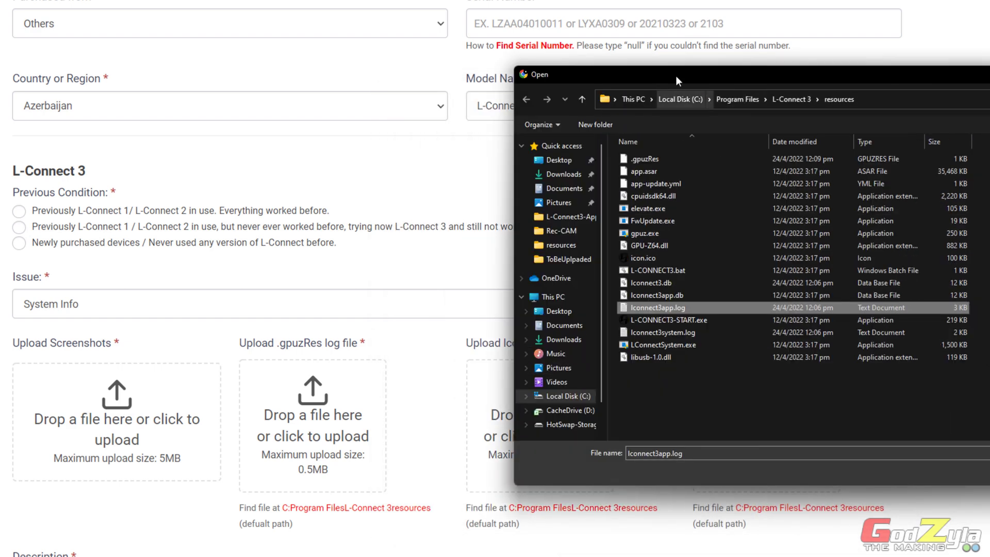
pyautogui.moveTo(676, 77); pyautogui.dragTo(438, 420)
pyautogui.moveTo(594, 416); pyautogui.dragTo(662, 1)
pyautogui.rightClick(512, 236)
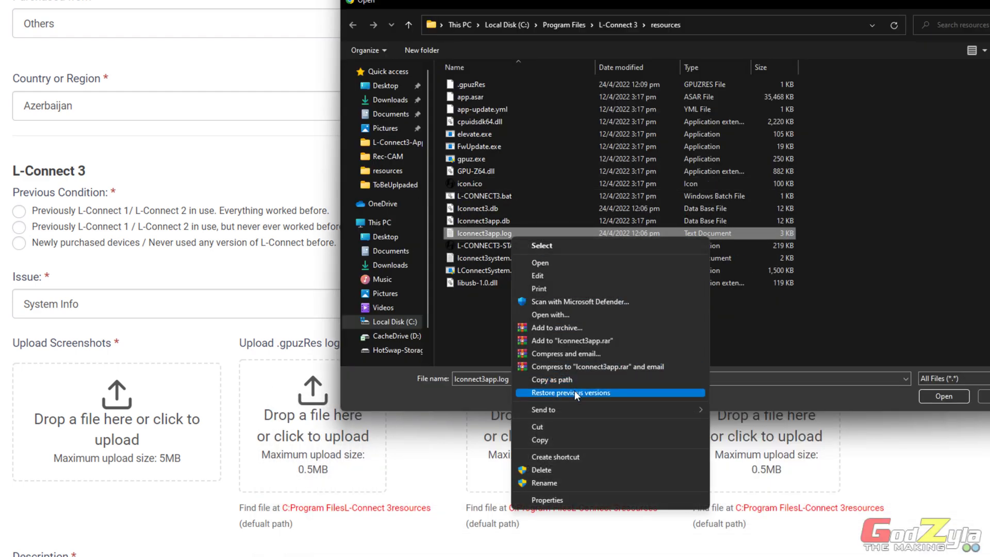
pyautogui.moveTo(578, 409)
pyautogui.click(738, 424)
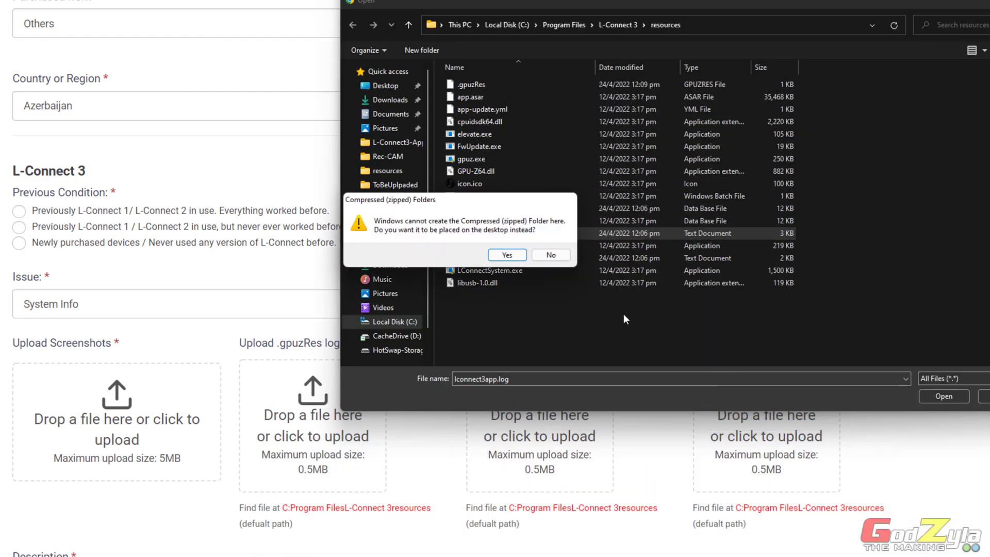
pyautogui.click(508, 259)
# - Compress lconnect3system.log into a zipped folder placed on the desktop and close the file chooser
pyautogui.click(512, 261)
pyautogui.rightClick(512, 261)
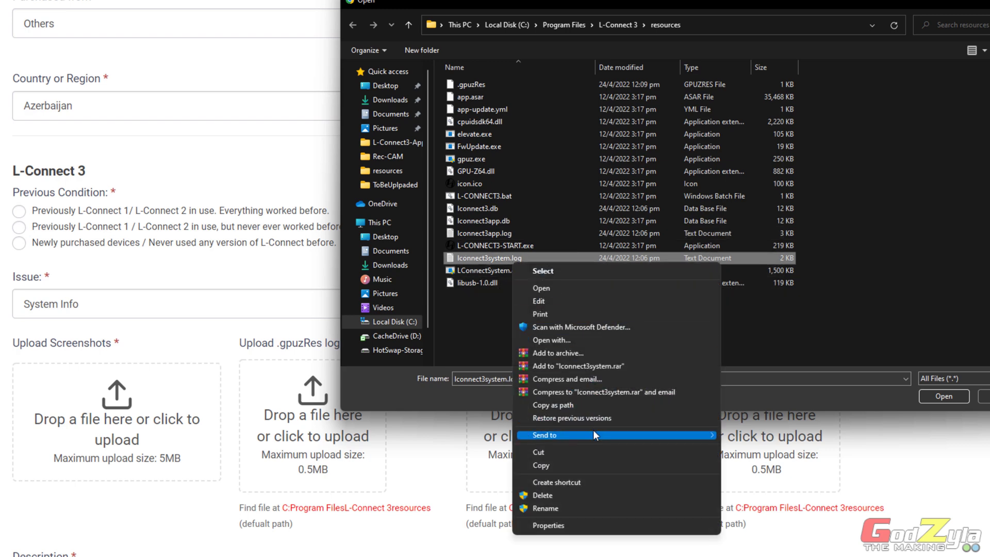
pyautogui.moveTo(593, 435)
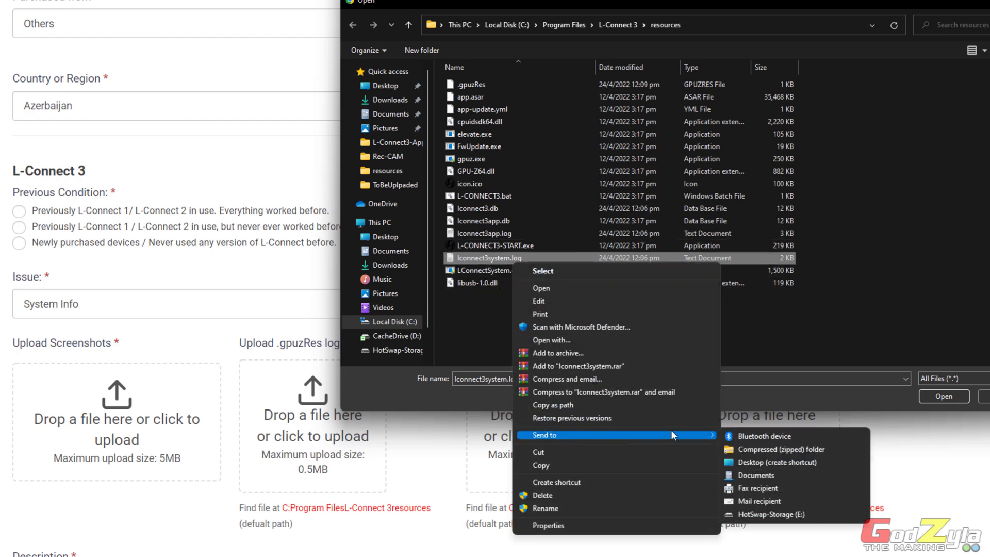
pyautogui.click(763, 452)
pyautogui.click(508, 258)
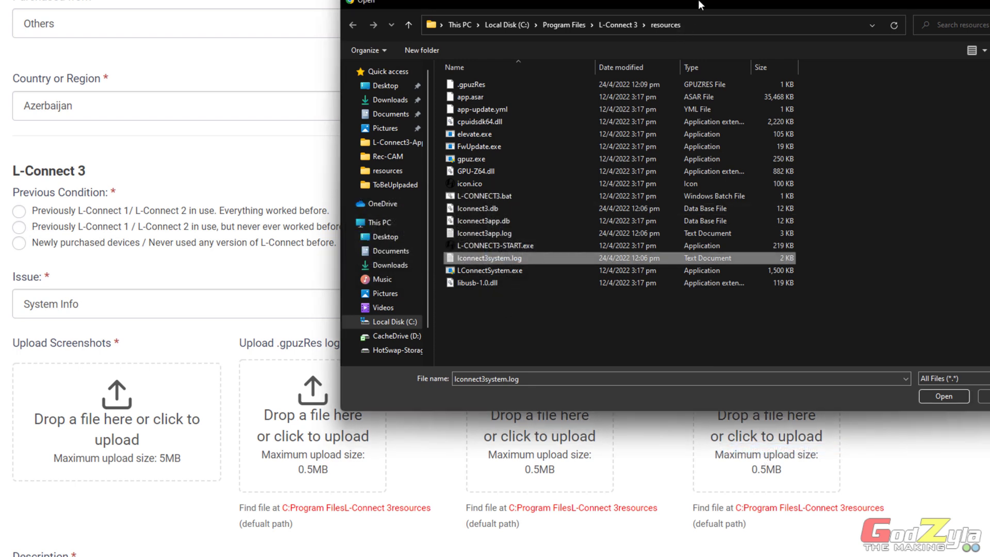
pyautogui.moveTo(699, 5); pyautogui.dragTo(698, 45)
pyautogui.press('Escape')
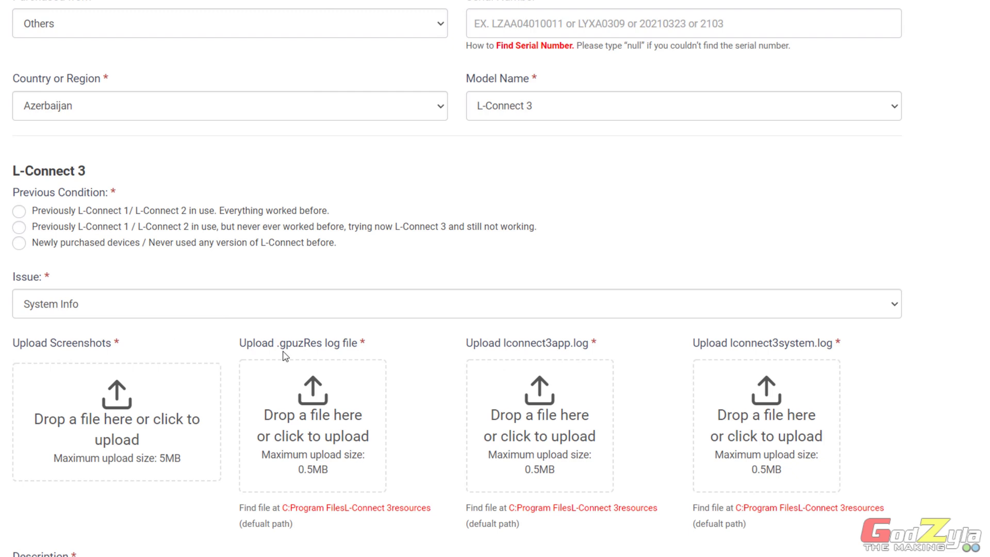
pyautogui.click(324, 399)
pyautogui.click(384, 126)
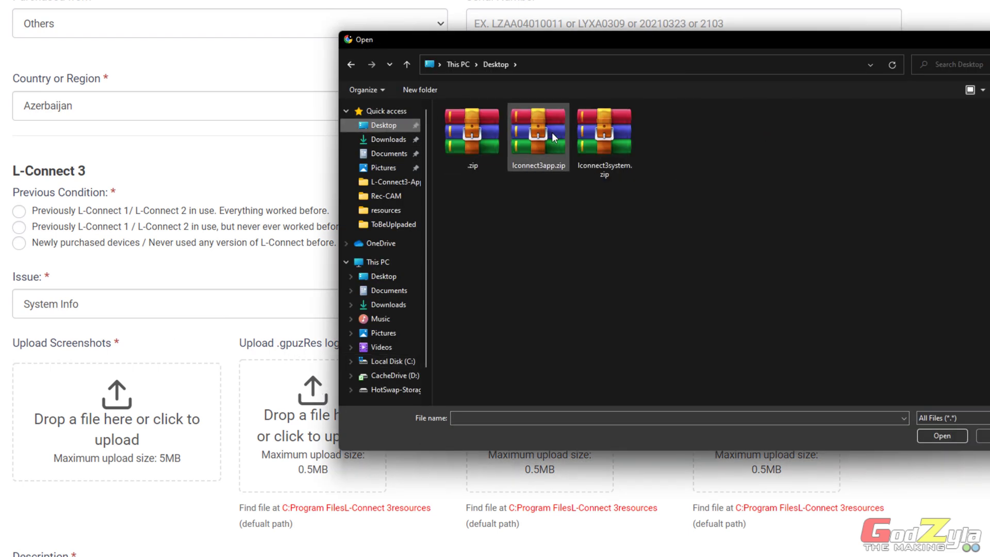
pyautogui.click(470, 168)
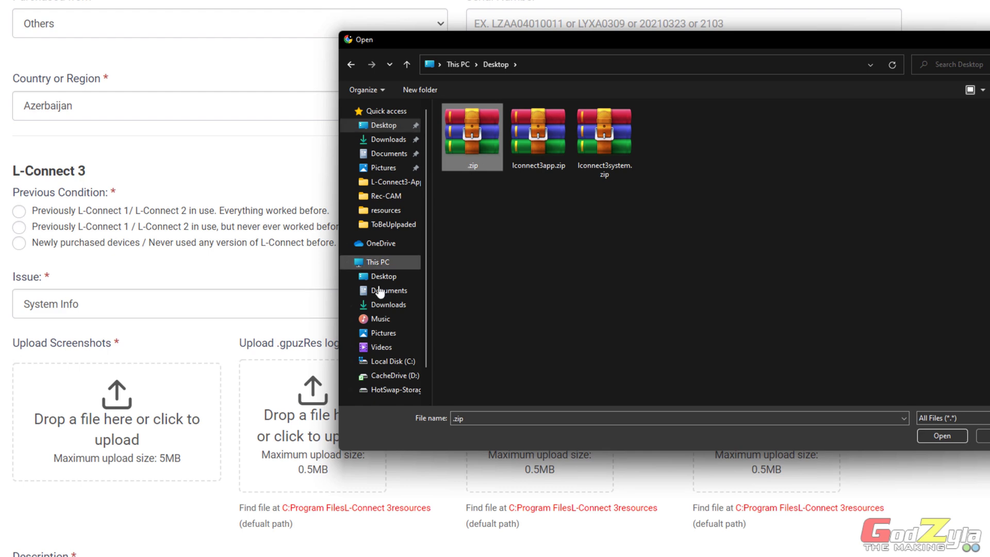
pyautogui.click(984, 439)
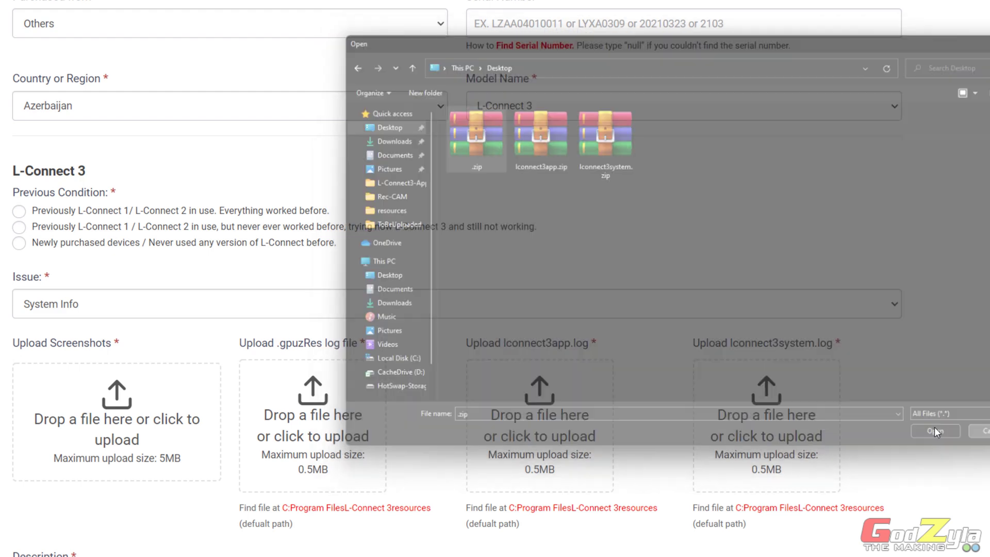
# - Copy the gpuzRes name from the upload field's label and rename the desktop's .zip archive as gpuzRes.zip
pyautogui.moveTo(322, 344); pyautogui.dragTo(280, 344)
pyautogui.rightClick(291, 343)
pyautogui.click(312, 350)
pyautogui.click(320, 371)
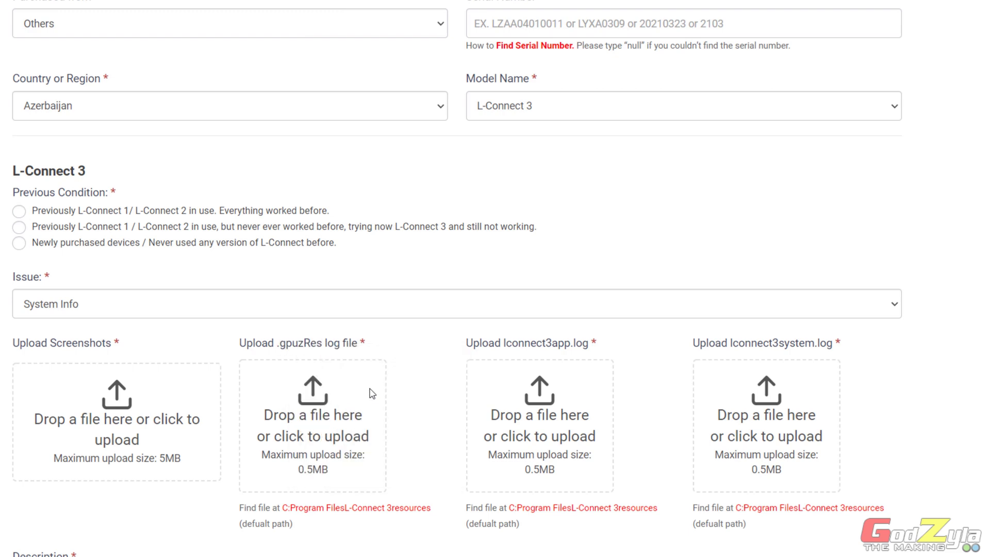
pyautogui.click(392, 126)
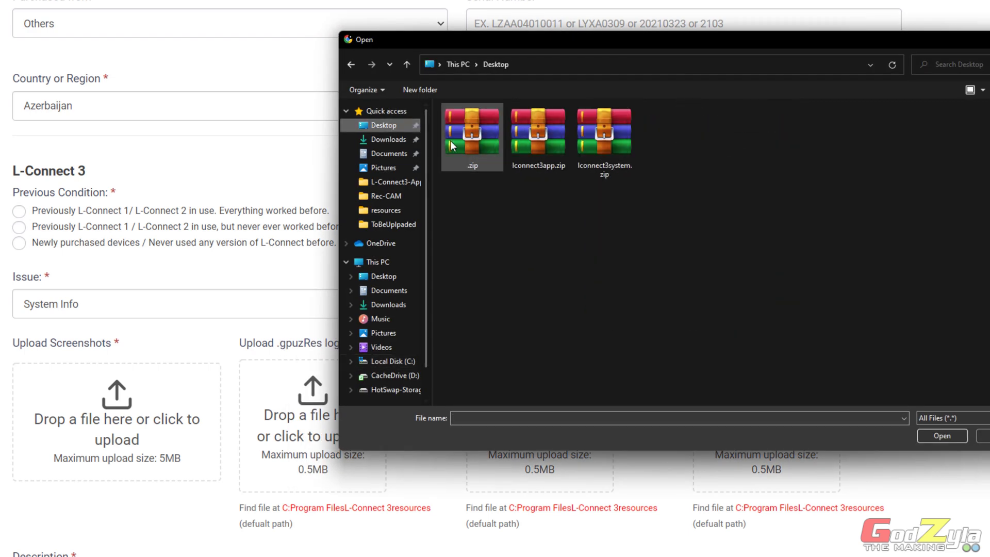
pyautogui.click(470, 170)
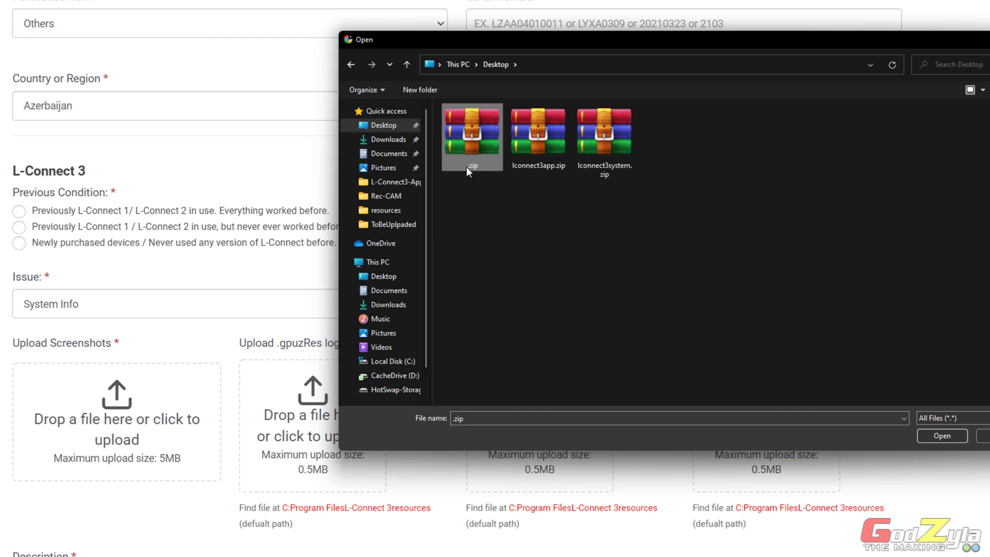
pyautogui.click(469, 166)
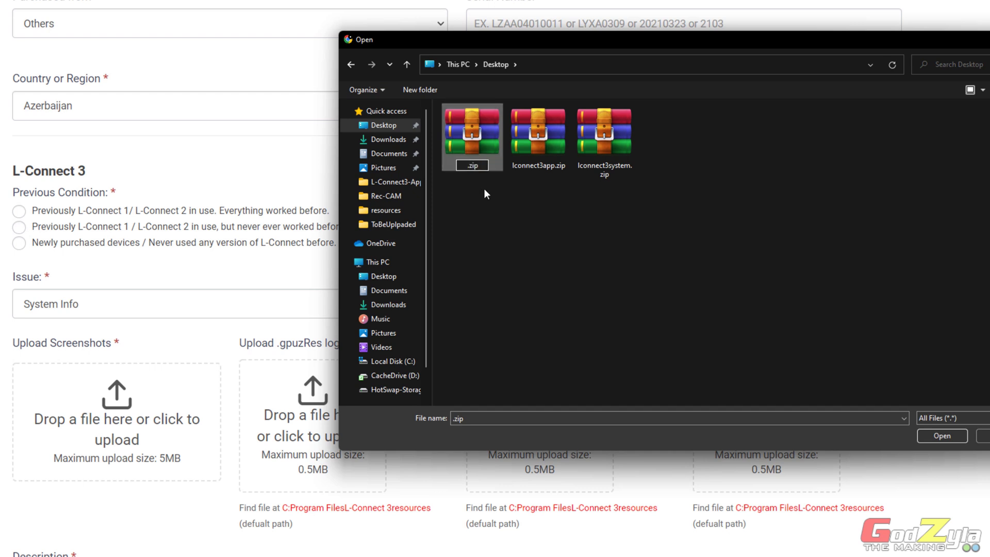
pyautogui.write('gpuzRes')
pyautogui.click(509, 204)
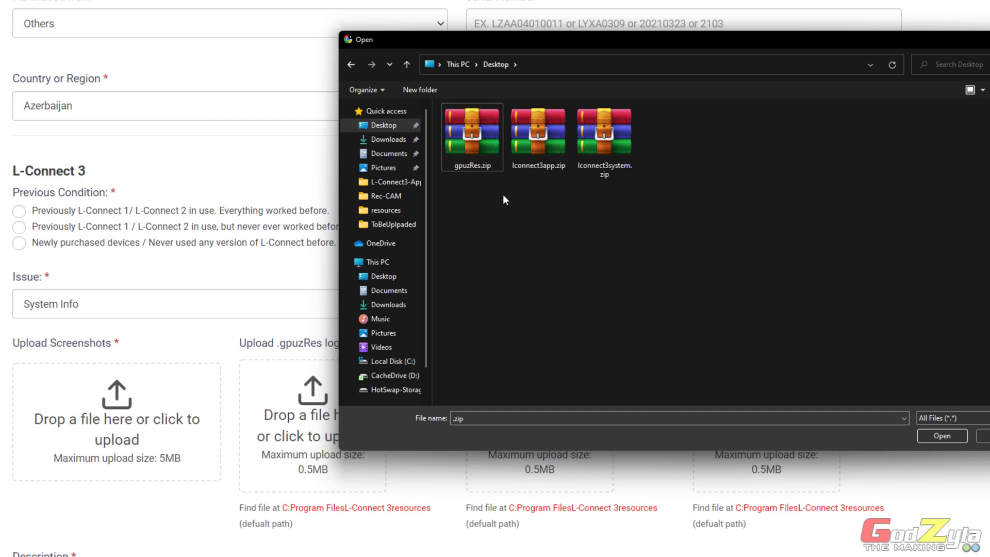
# - Upload gpuzRes.zip, lconnect3app.zip and lconnect3system.zip from the desktop to their matching log file fields
pyautogui.doubleClick(495, 133)
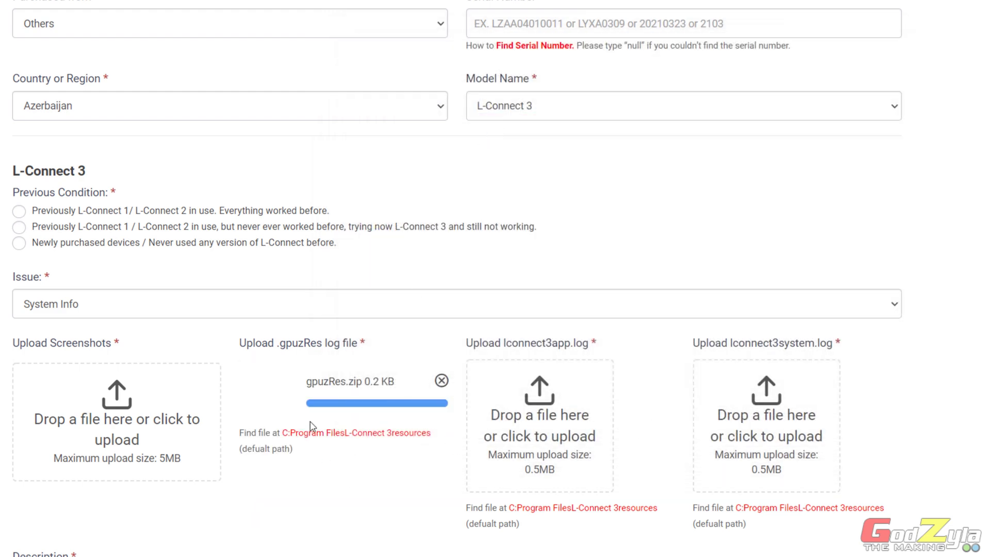
pyautogui.click(563, 428)
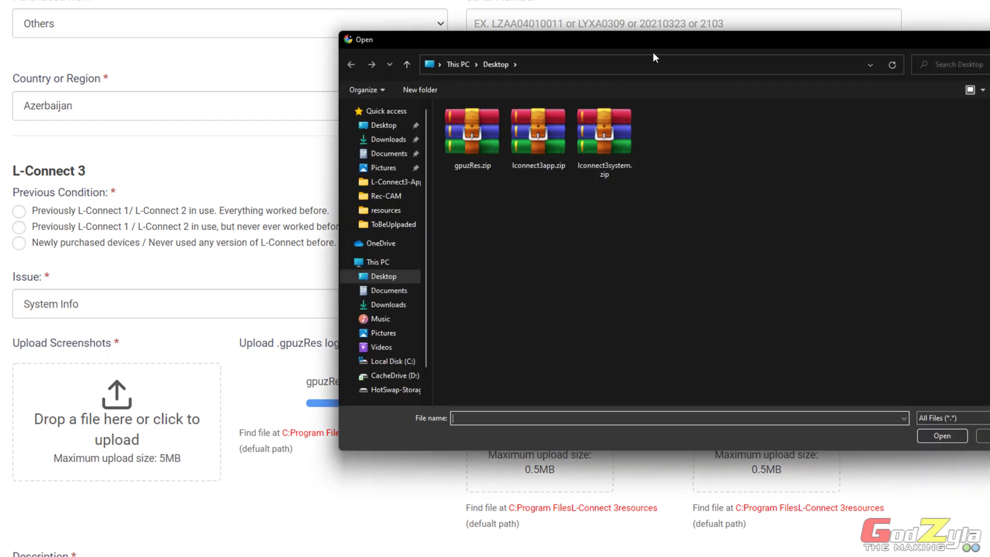
pyautogui.doubleClick(542, 126)
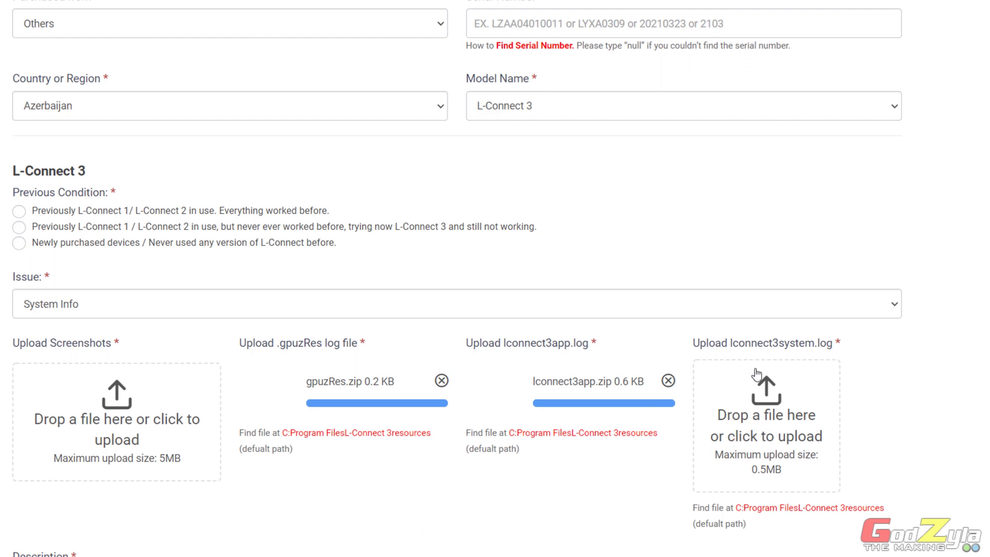
pyautogui.click(771, 450)
pyautogui.doubleClick(619, 150)
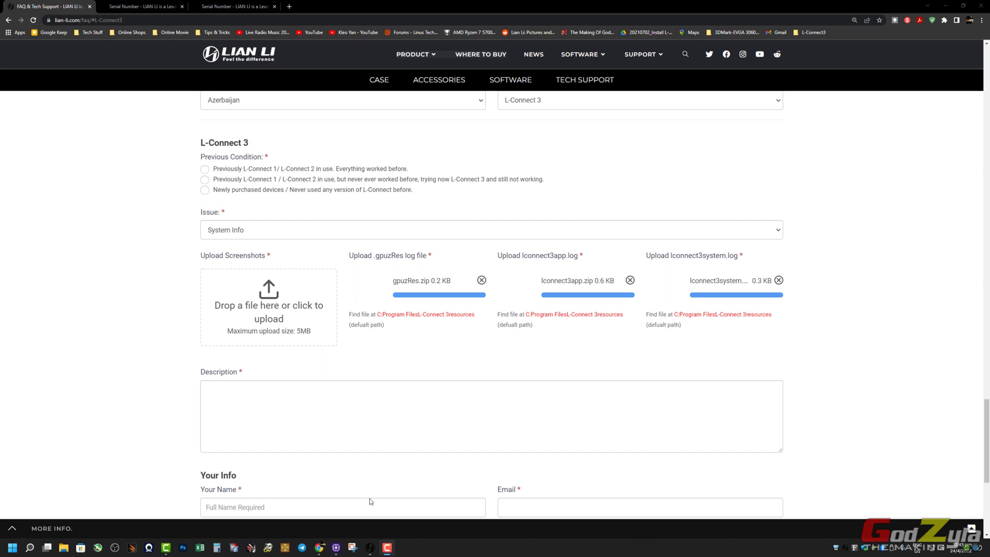
# - Switch to L-Connect 3 and review its system resources, system specs, fan/pump RPM, SL fan lighting and settings pages
pyautogui.click(369, 547)
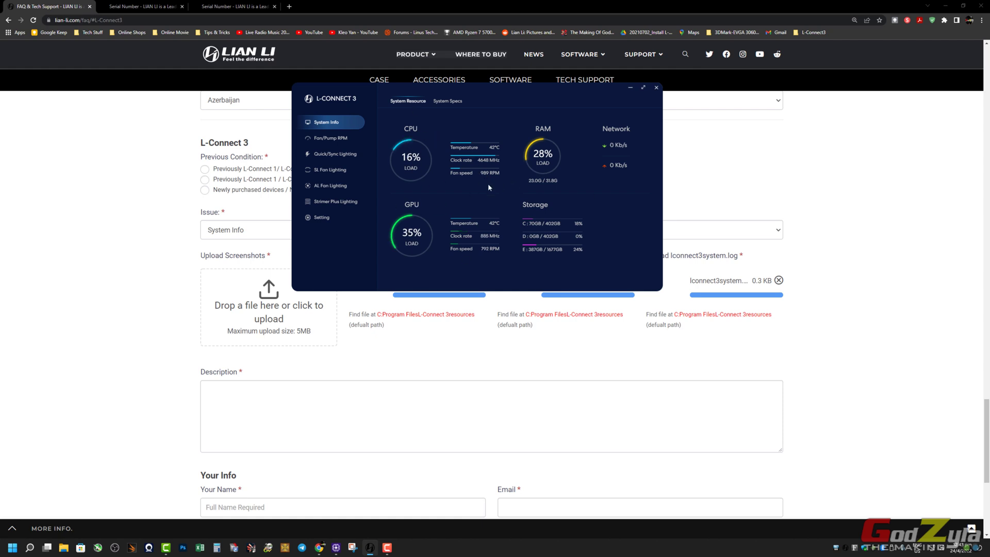
pyautogui.click(452, 103)
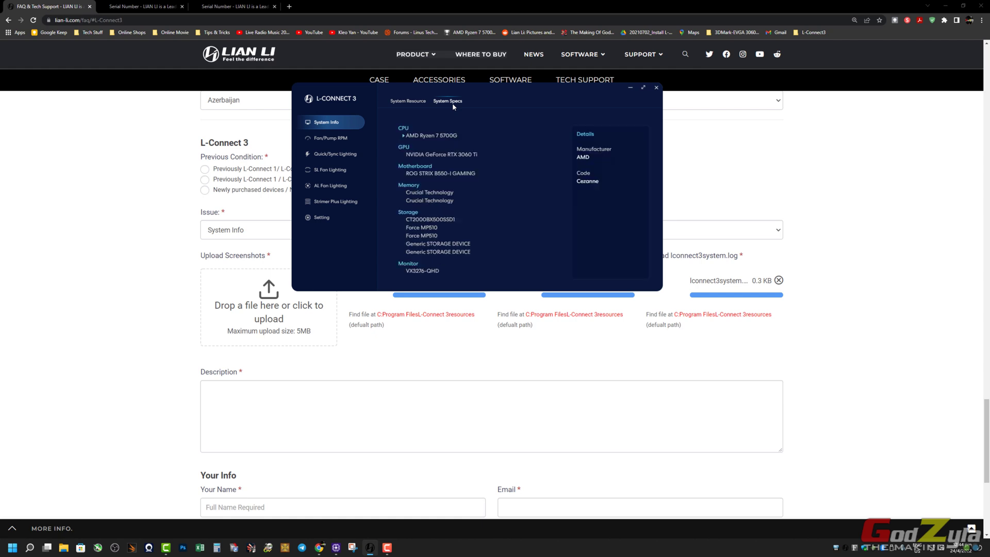
pyautogui.click(336, 144)
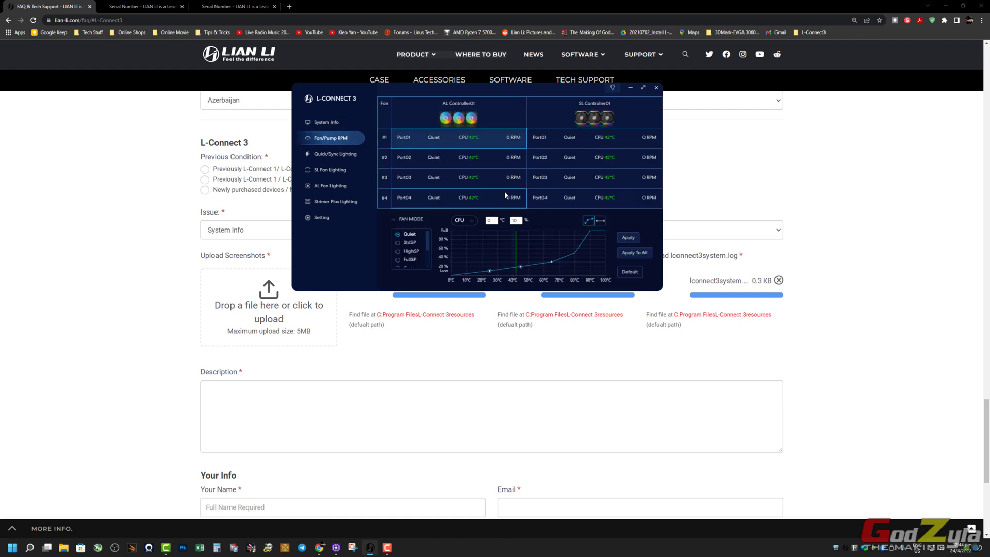
pyautogui.click(329, 170)
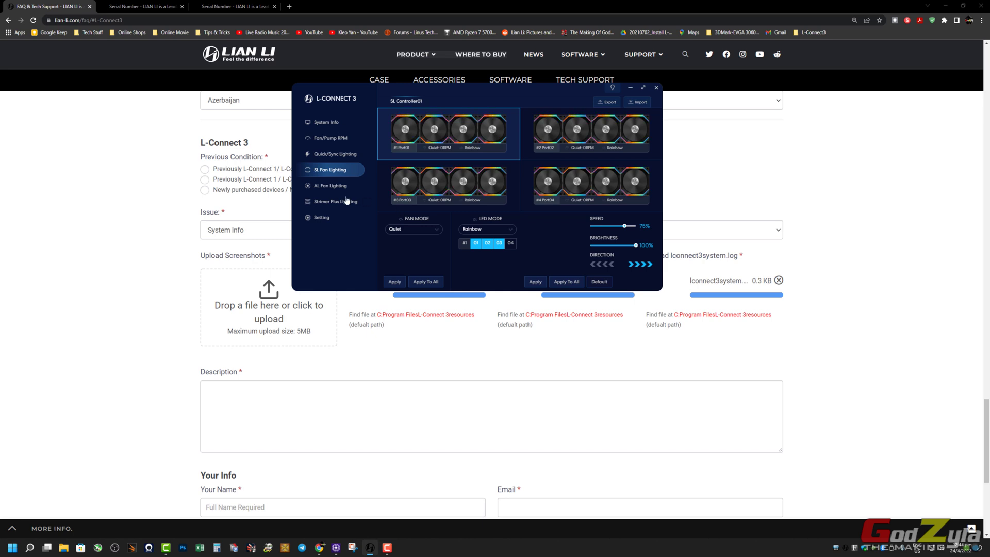
pyautogui.click(336, 220)
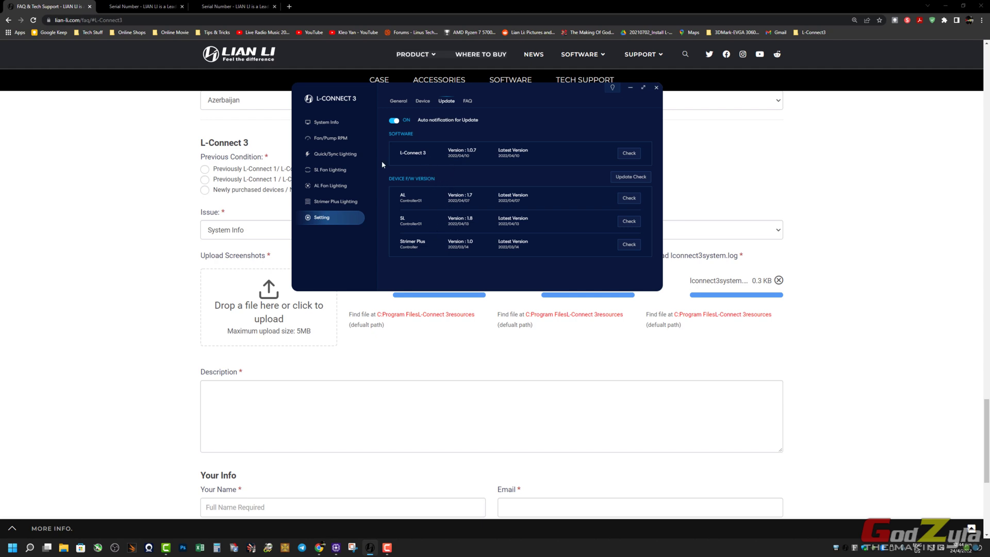
# - Bring up the System Specs view of L-Connect 3 and launch Snipping Tool
pyautogui.click(334, 124)
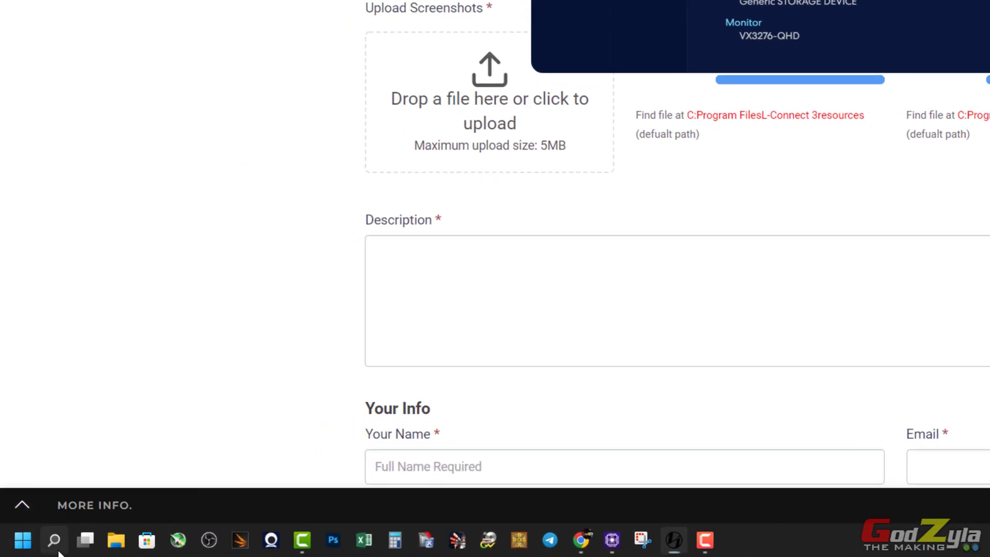
pyautogui.click(57, 547)
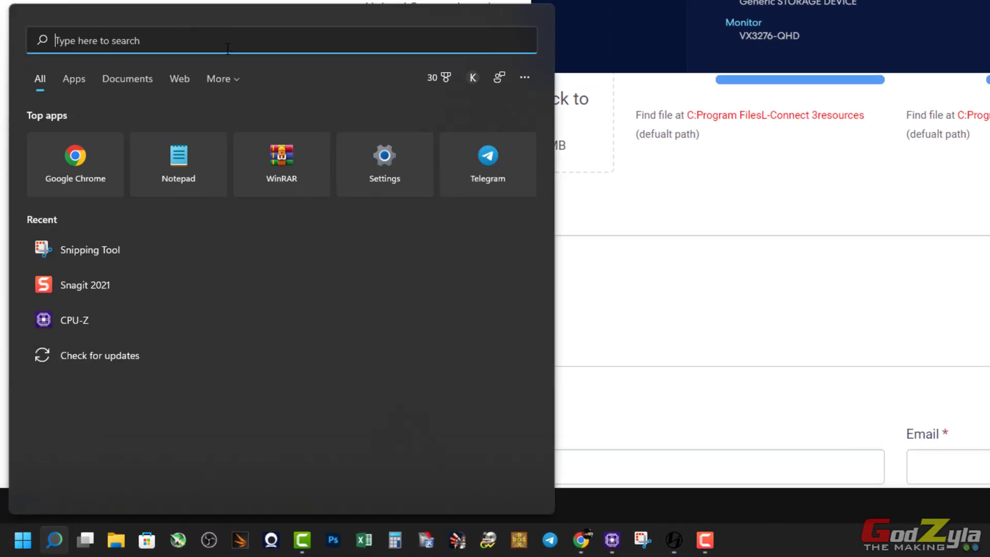
pyautogui.write('sni')
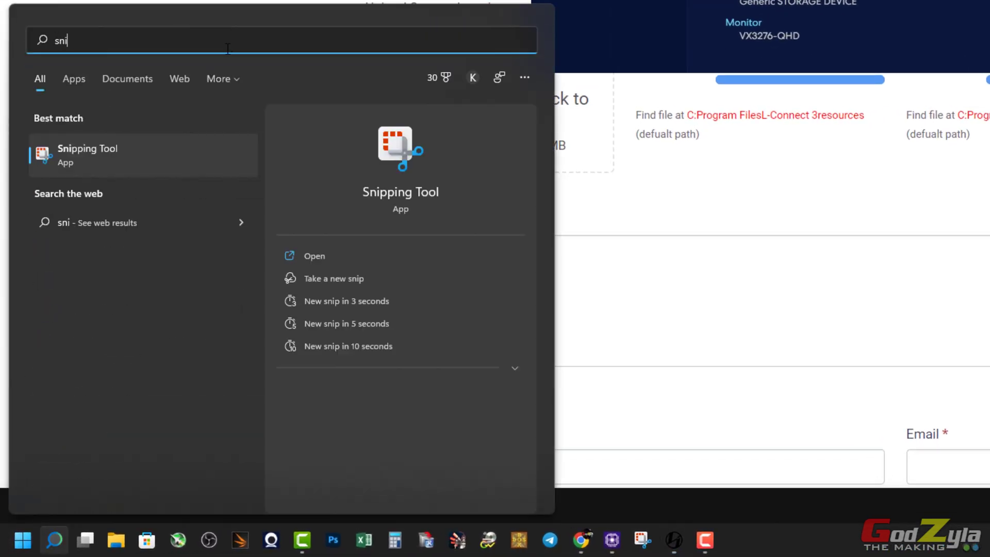
pyautogui.click(166, 148)
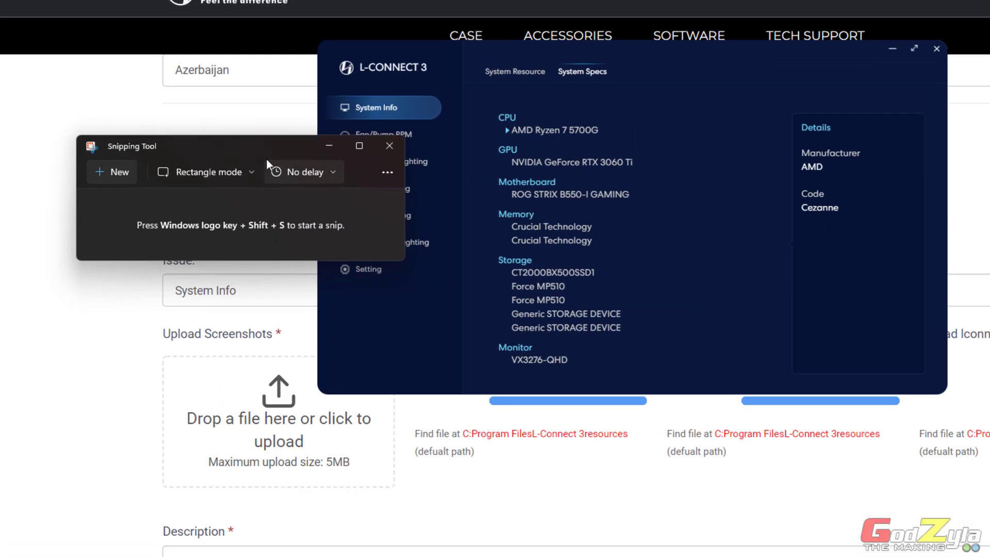
# - Capture a rectangular snip covering the whole L-Connect 3 window with its System Specs view
pyautogui.moveTo(267, 159); pyautogui.dragTo(413, 177)
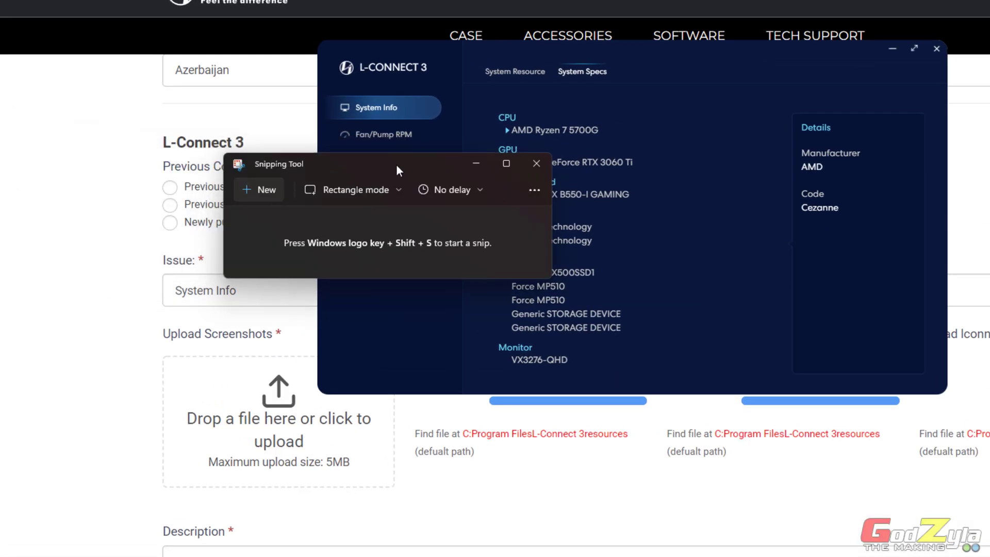
pyautogui.click(403, 190)
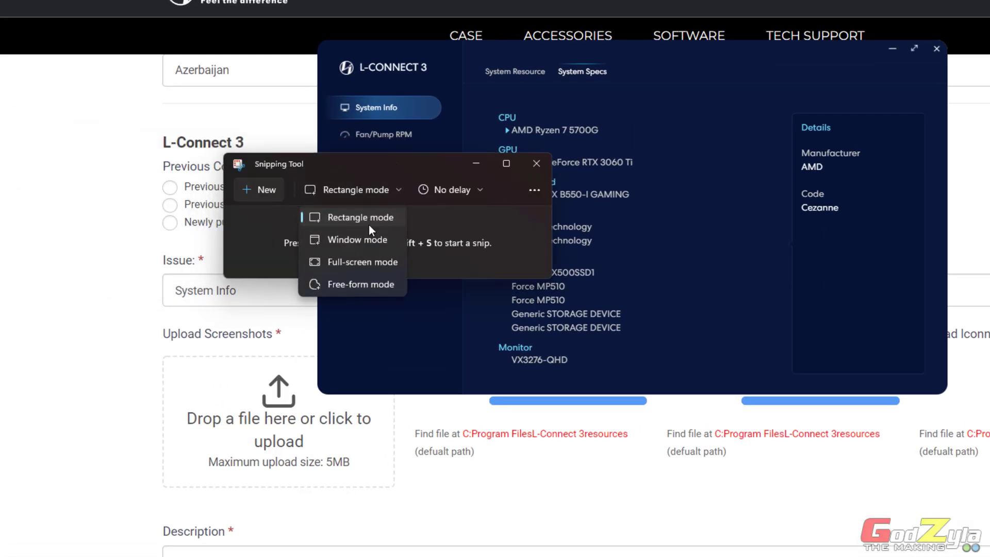
pyautogui.click(446, 221)
pyautogui.click(260, 191)
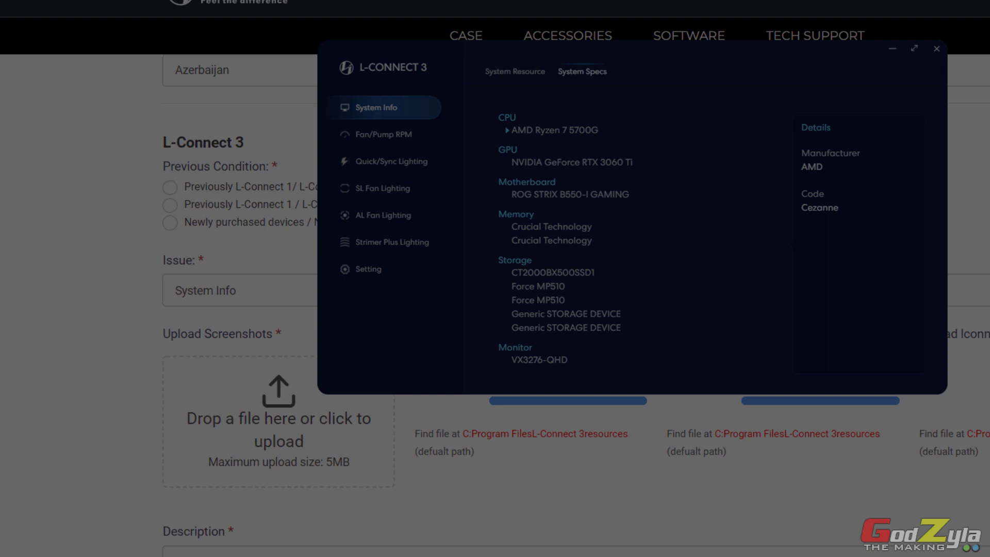
pyautogui.moveTo(318, 40); pyautogui.dragTo(947, 393)
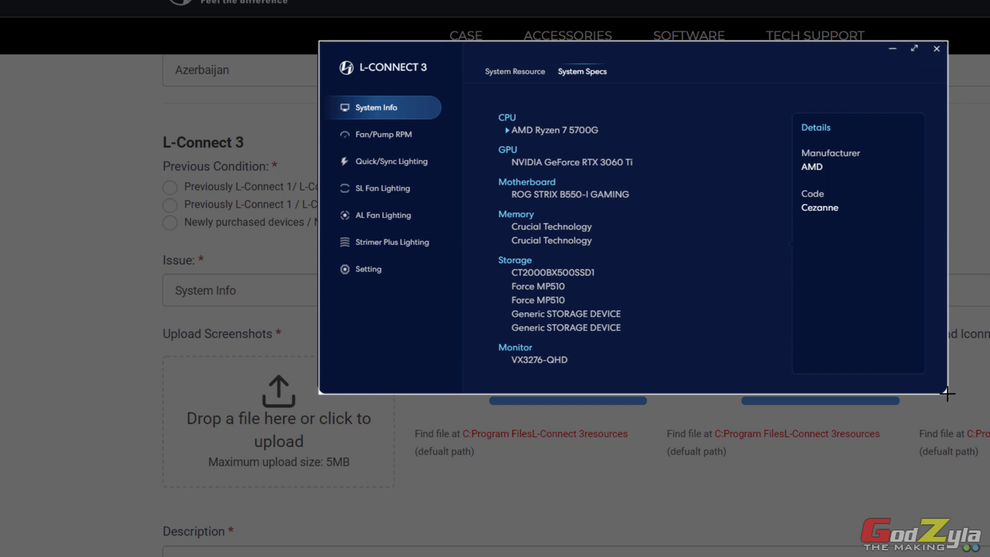
pyautogui.moveTo(947, 393); pyautogui.dragTo(948, 391)
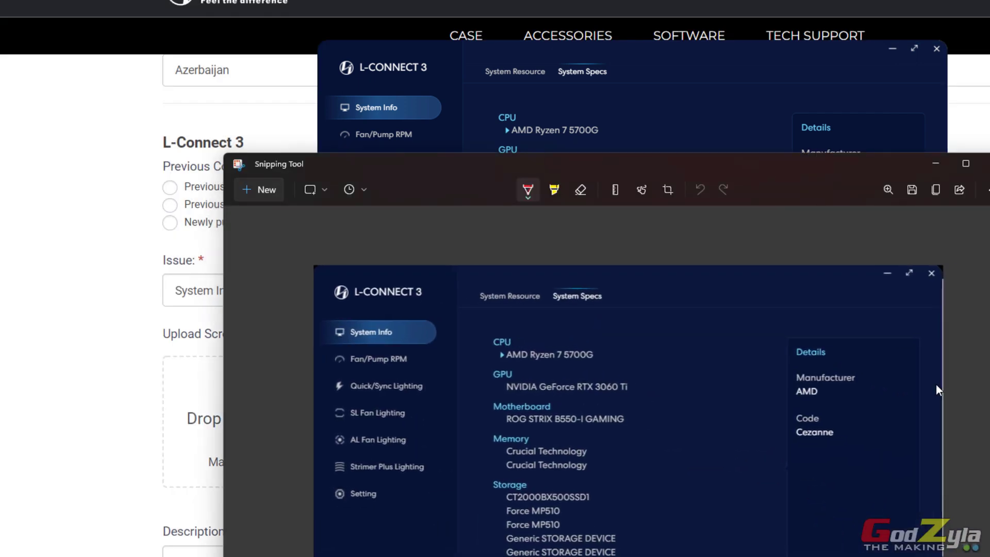
pyautogui.moveTo(687, 169); pyautogui.dragTo(522, 27)
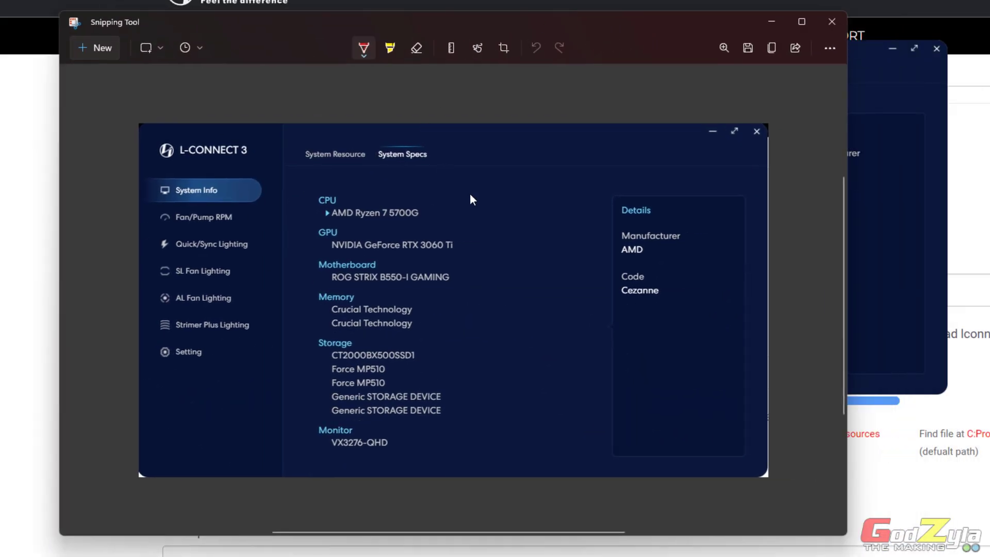
# - Save the System Specs snip to the desktop as a PNG named spec
pyautogui.click(748, 47)
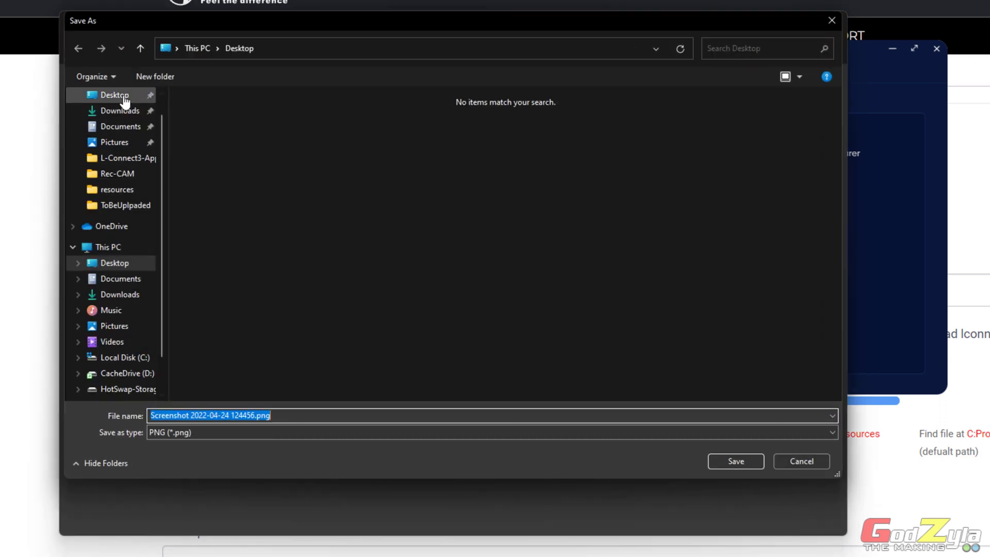
pyautogui.click(124, 98)
pyautogui.click(310, 415)
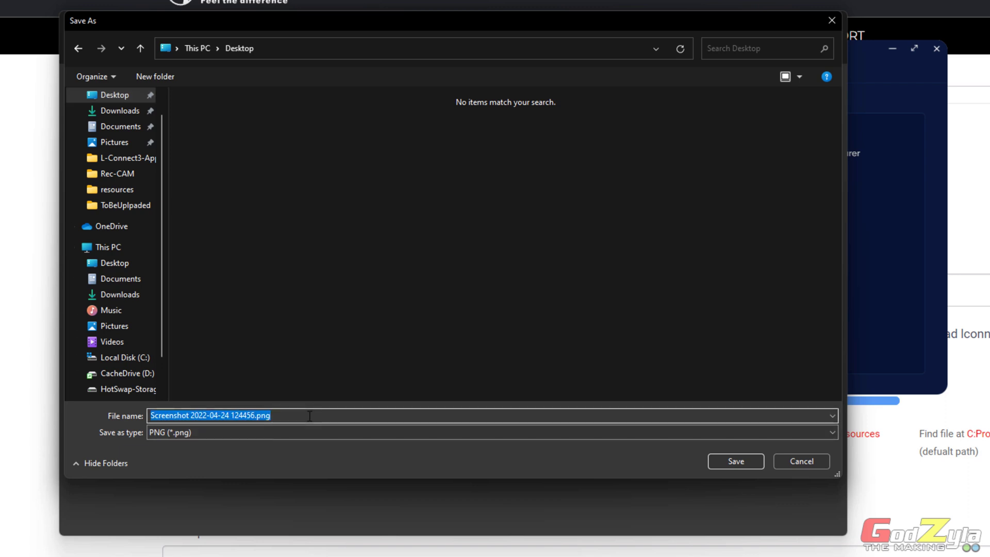
pyautogui.write('1')
pyautogui.write('spec')
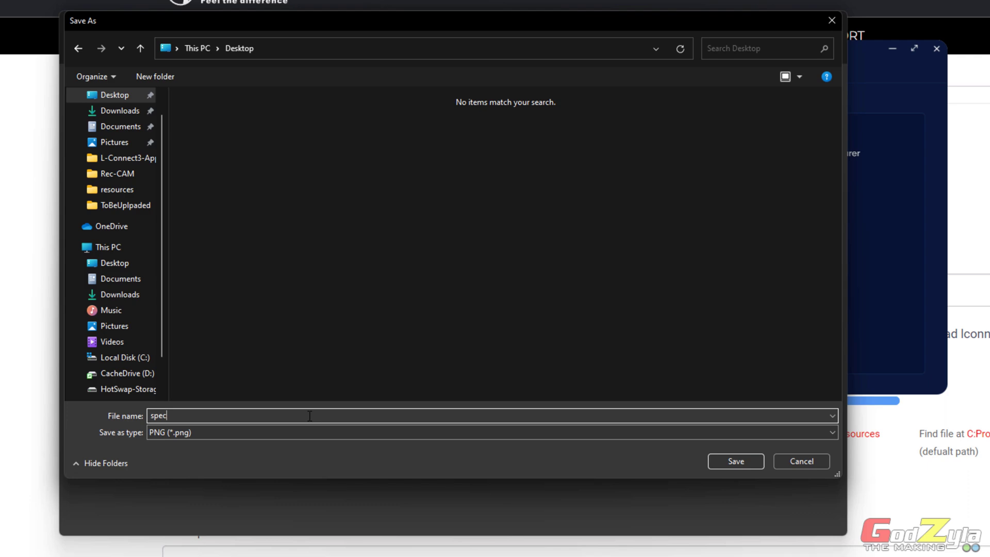
pyautogui.click(732, 457)
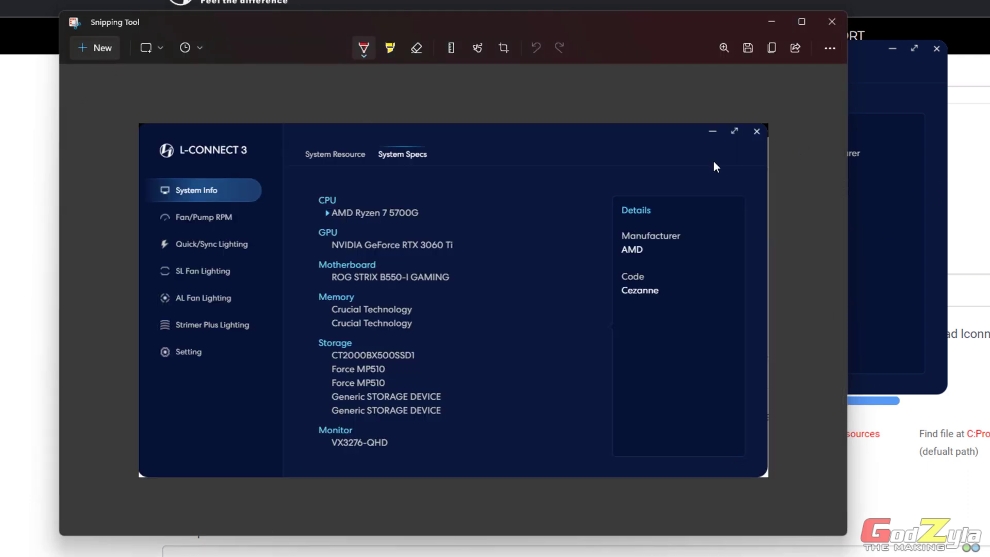
# - Bring up the System Resource view of L-Connect 3 and capture a rectangular snip of the visible window
pyautogui.click(856, 73)
pyautogui.moveTo(795, 67); pyautogui.dragTo(861, 79)
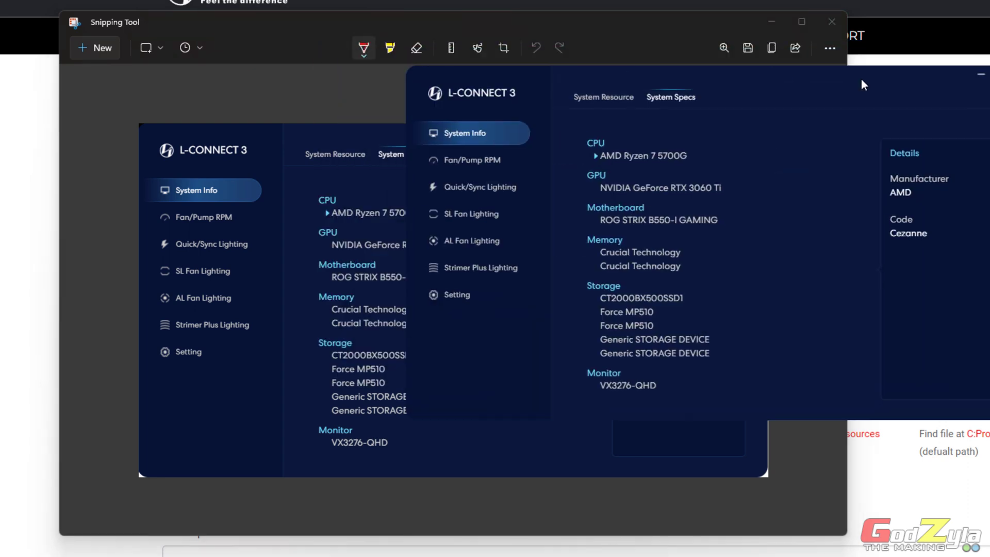
pyautogui.click(616, 98)
pyautogui.click(102, 48)
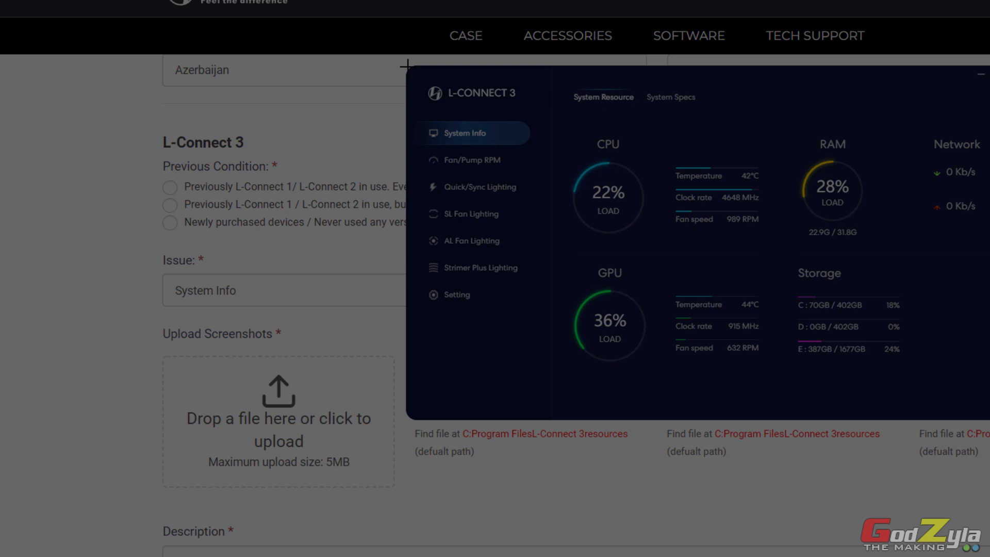
pyautogui.moveTo(407, 65); pyautogui.dragTo(989, 418)
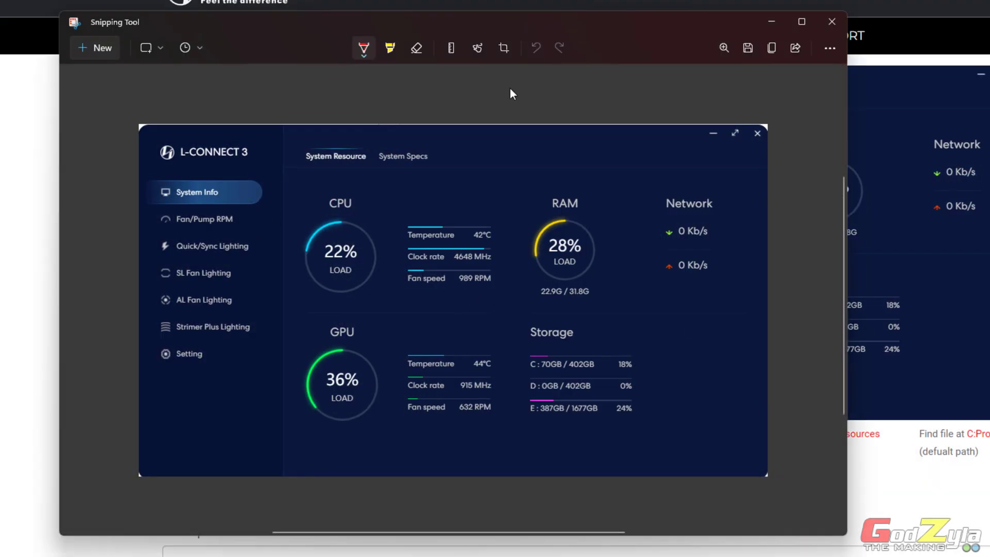
# - Save the System Resource snip to the desktop as a PNG named cpureading
pyautogui.click(748, 47)
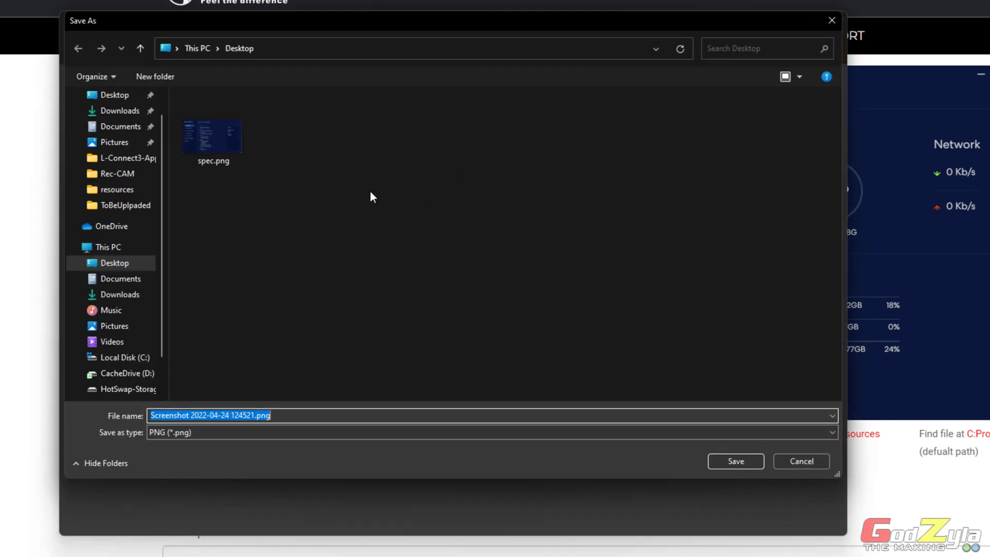
pyautogui.write('cpure')
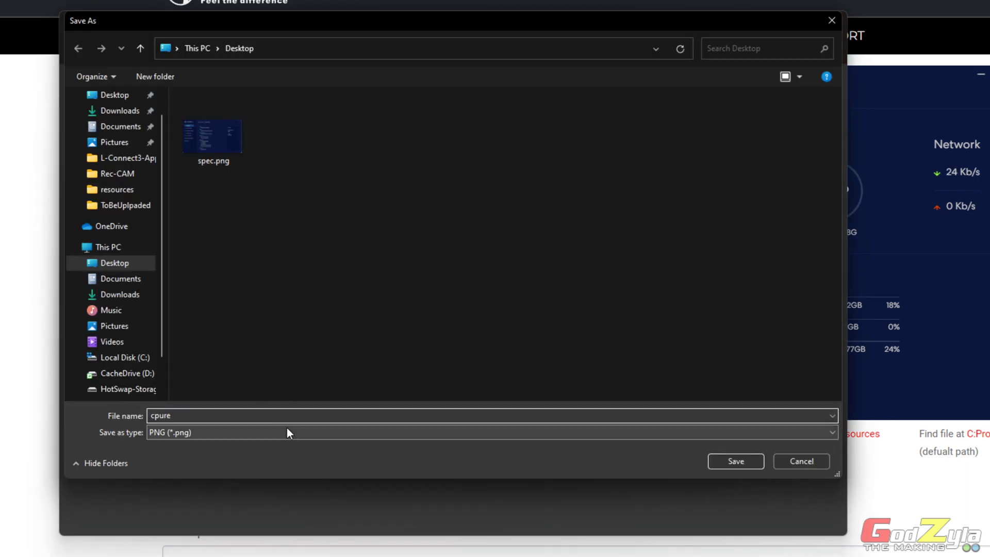
pyautogui.write('ading')
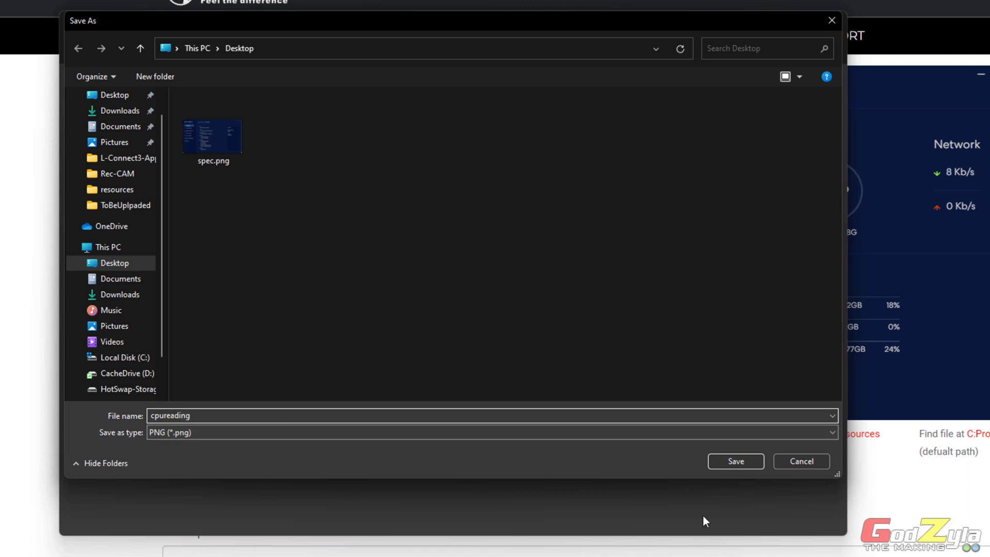
pyautogui.click(745, 457)
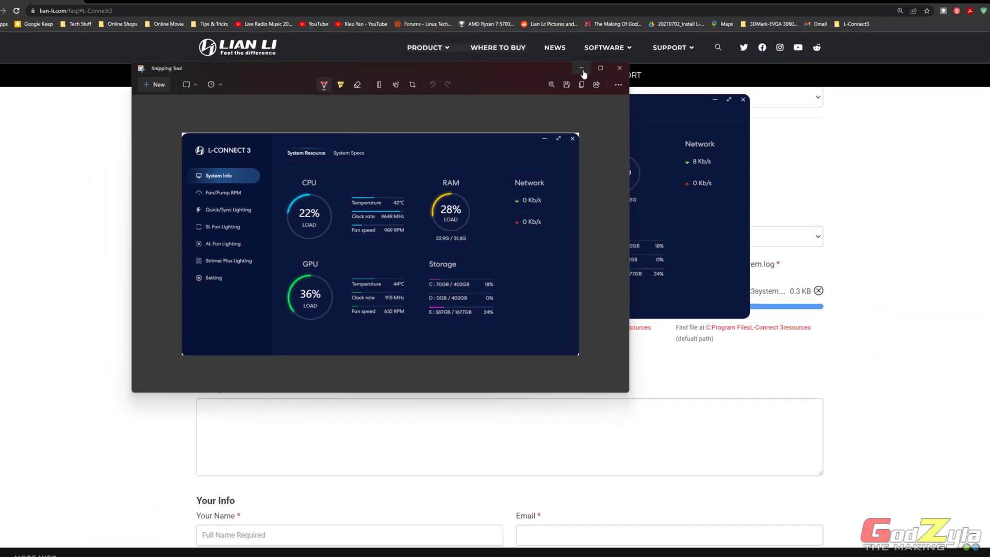
# - Switch to the tech support form and upload cpureading.png and spec.png from the desktop as the issue screenshots
pyautogui.click(772, 28)
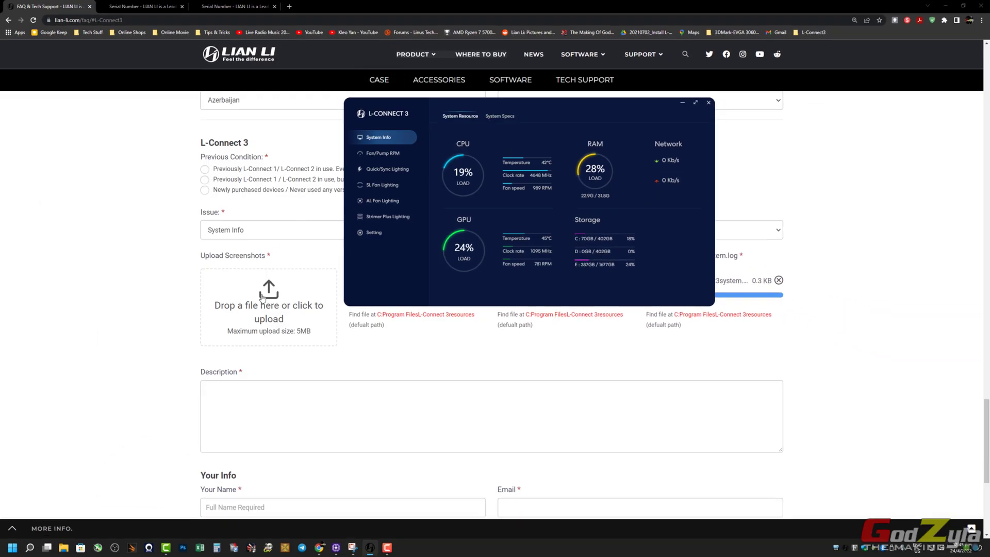
pyautogui.click(304, 280)
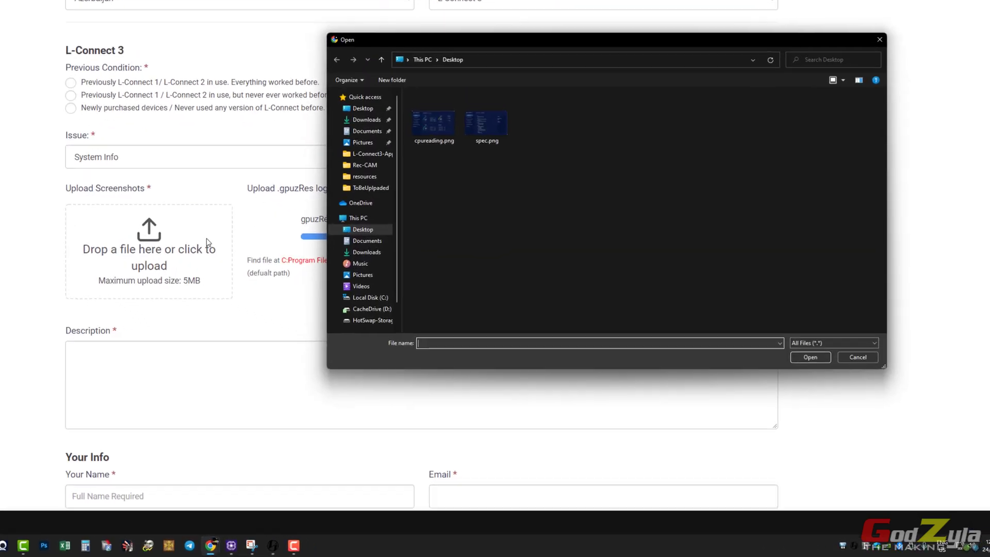
pyautogui.moveTo(548, 147); pyautogui.dragTo(413, 94)
pyautogui.click(818, 348)
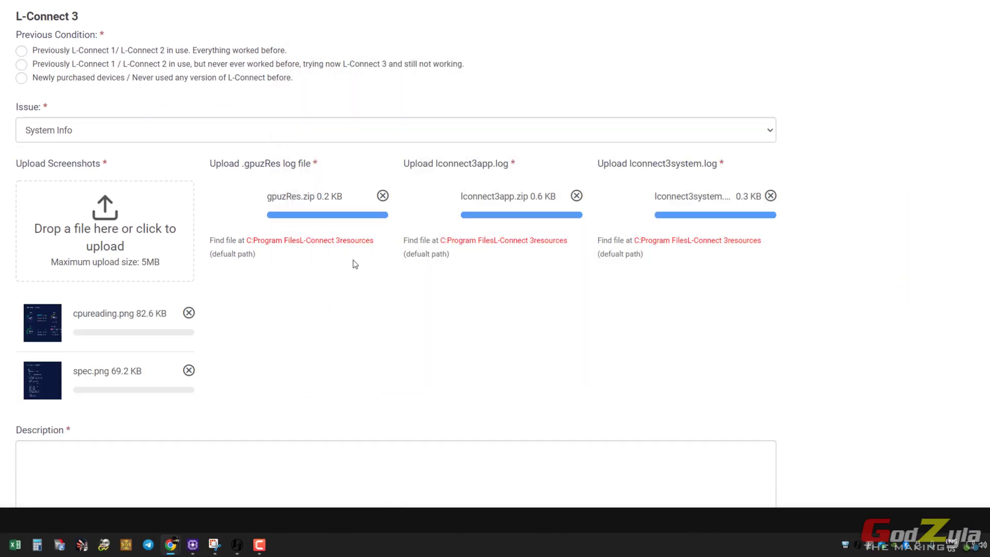
# - Enter the placeholder text unasb as the issue description in the support form
pyautogui.scroll(-4, 206, 150)
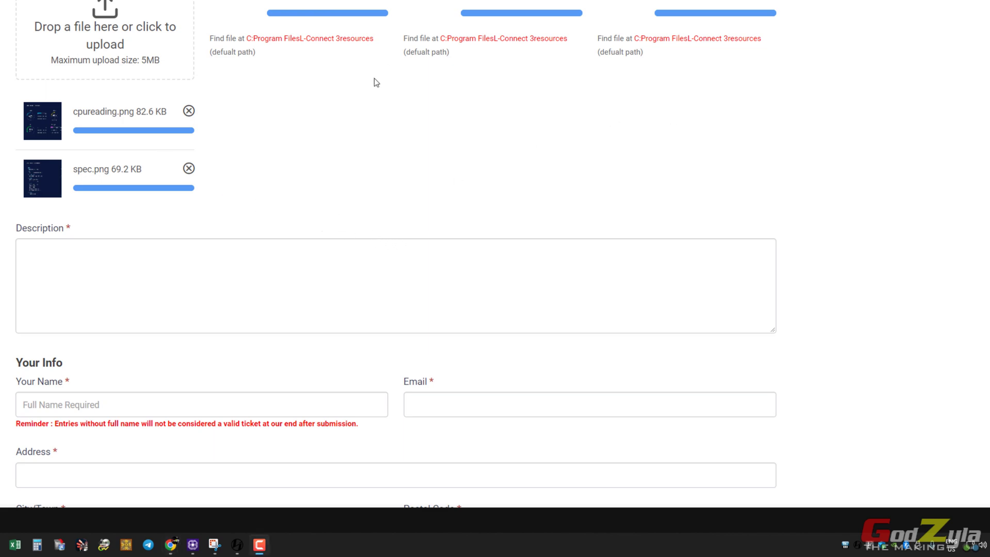
pyautogui.scroll(4, 381, 77)
pyautogui.scroll(-4, 349, 224)
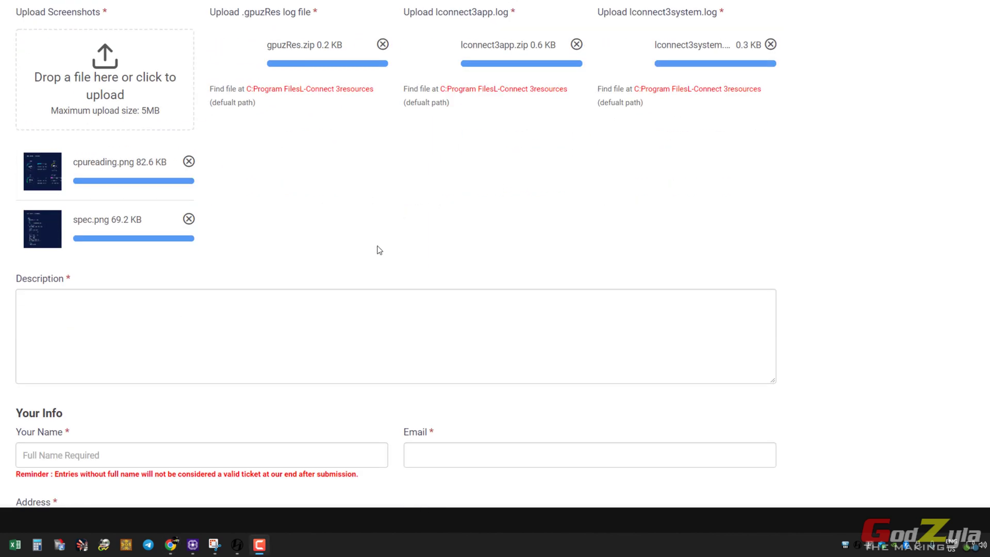
pyautogui.click(89, 255)
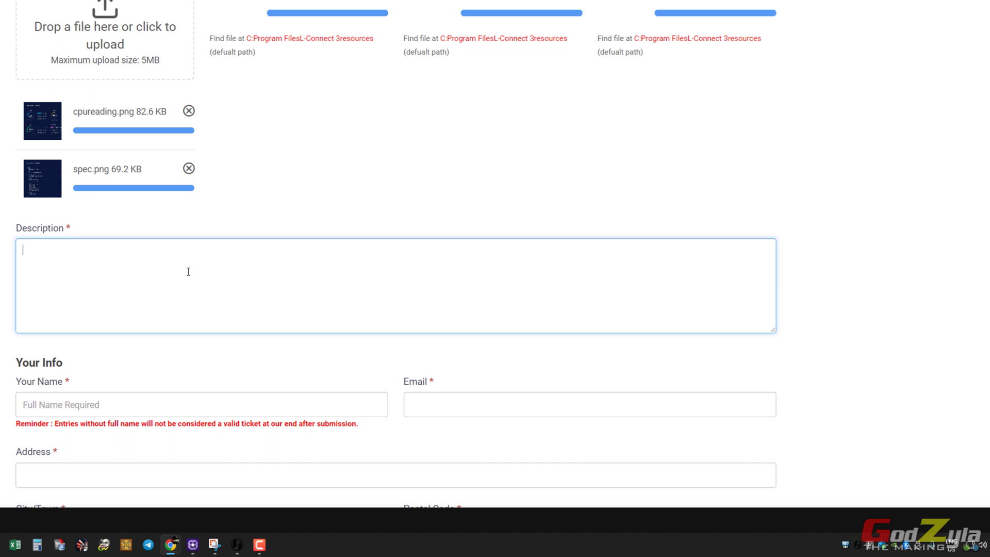
pyautogui.write('unasb')
# - Review the form's required contact fields and the upload area for the purchase receipt and issue pictures
pyautogui.scroll(-5, 210, 188)
pyautogui.click(90, 150)
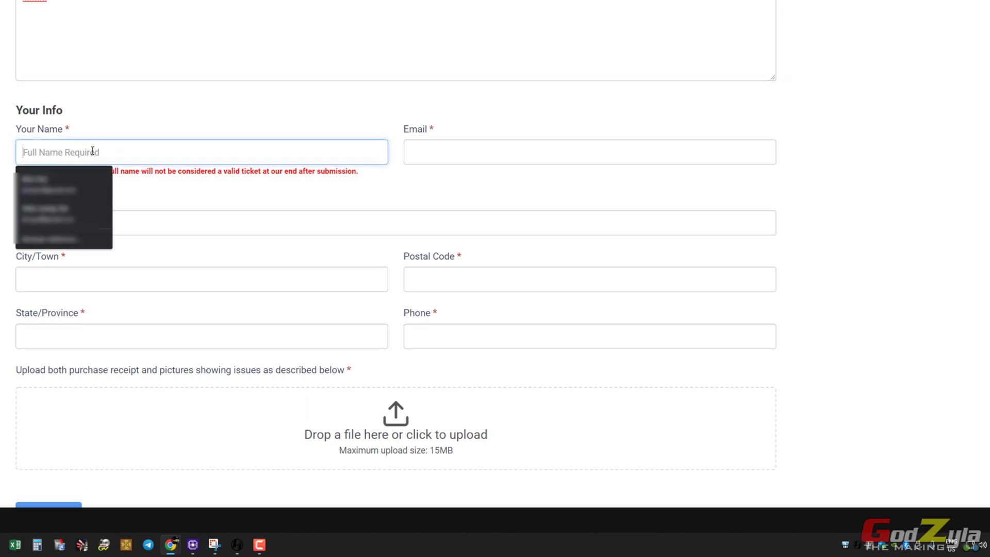
pyautogui.click(230, 104)
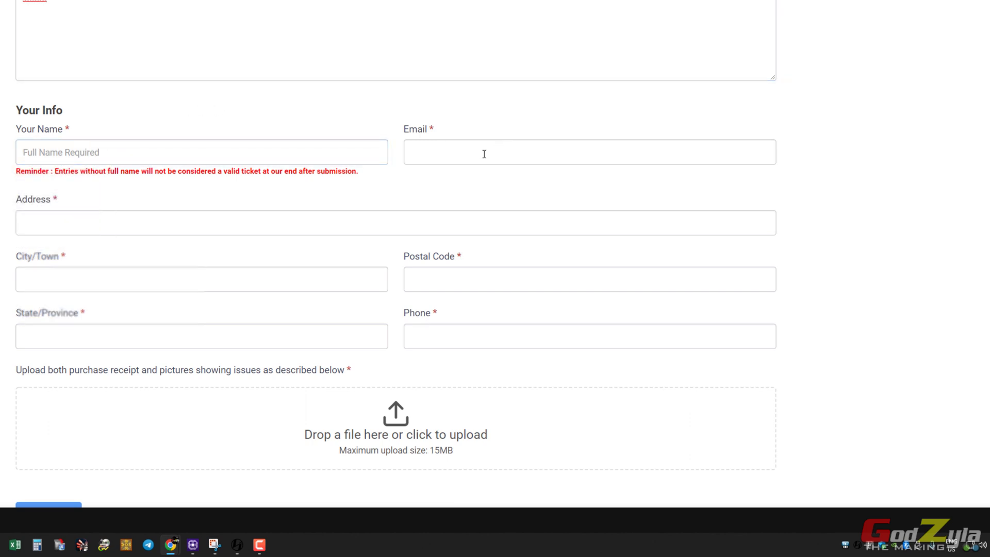
pyautogui.click(99, 225)
pyautogui.click(254, 189)
pyautogui.scroll(-1, 140, 261)
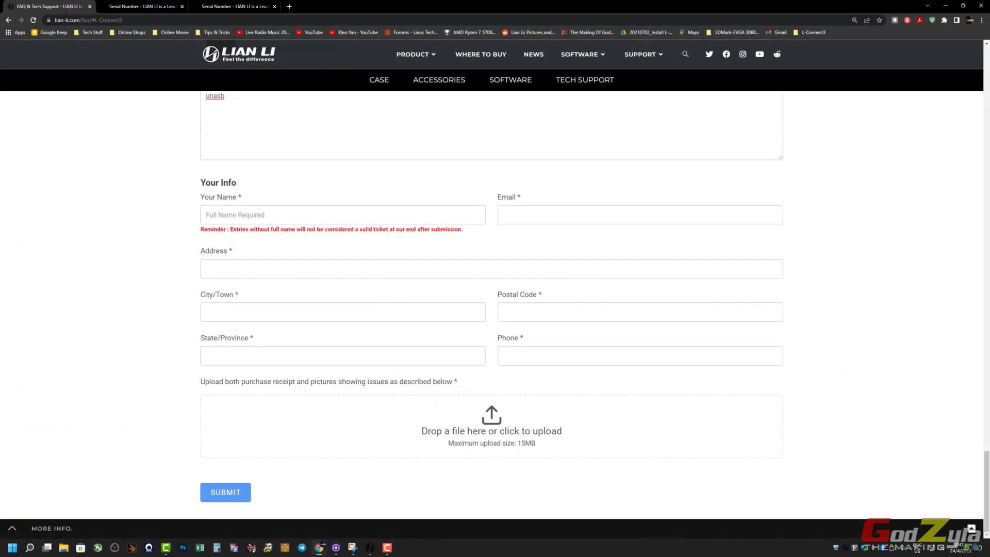
# - Return to the L-Connect 3 product page and open its updated version and changelog page
pyautogui.click(9, 20)
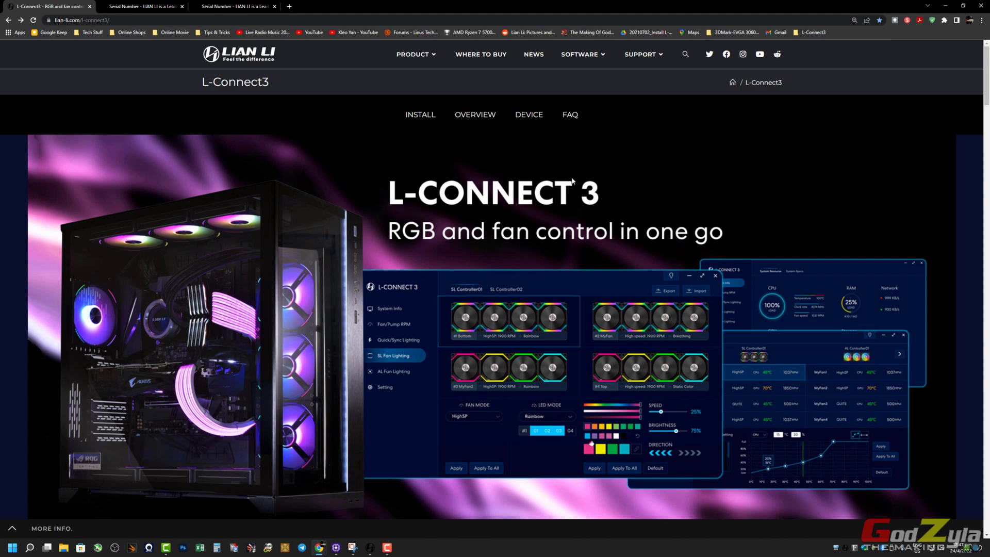
pyautogui.scroll(-8, 576, 181)
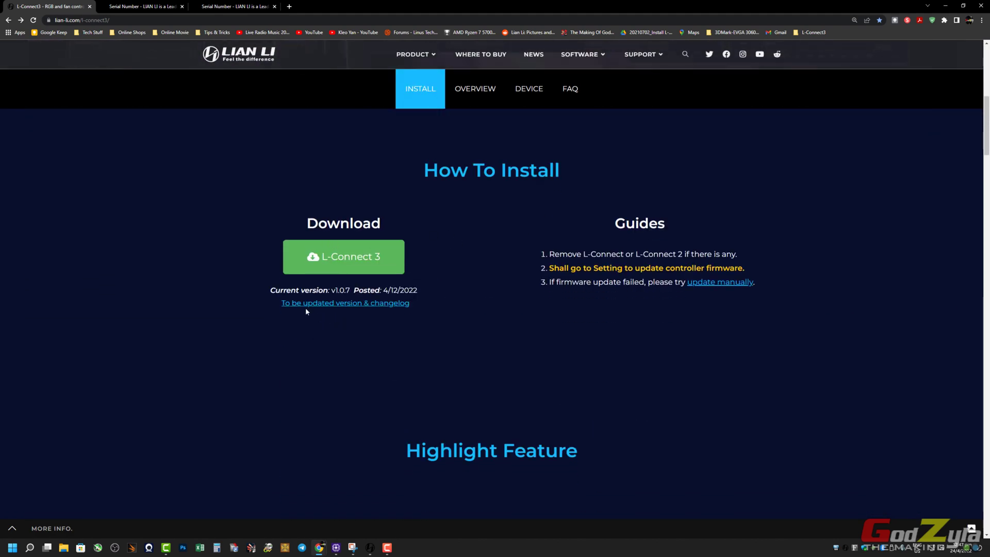
pyautogui.click(362, 308)
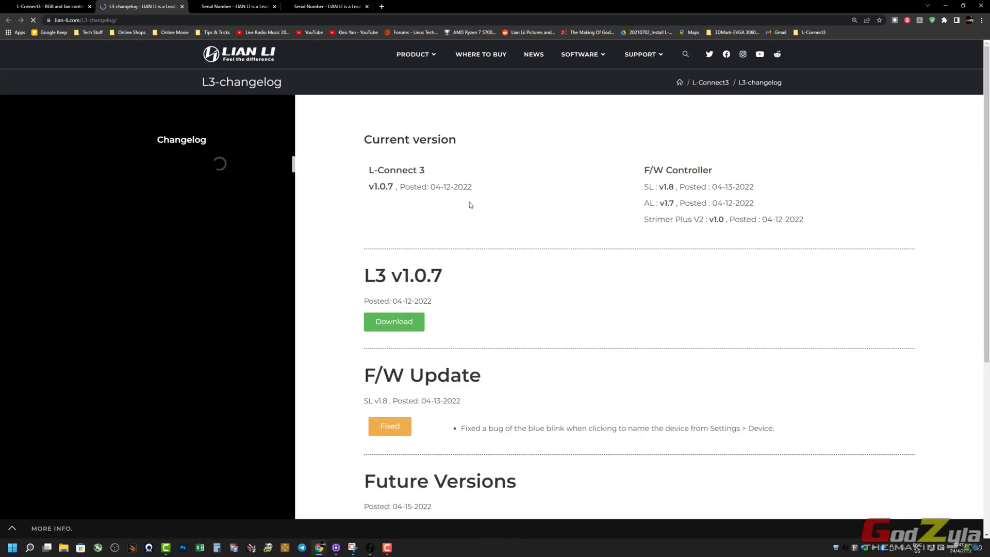
# - Read through the changelog's current software and controller firmware versions, firmware fixes, and the advice and issues planned for future versions
pyautogui.scroll(-2, 592, 199)
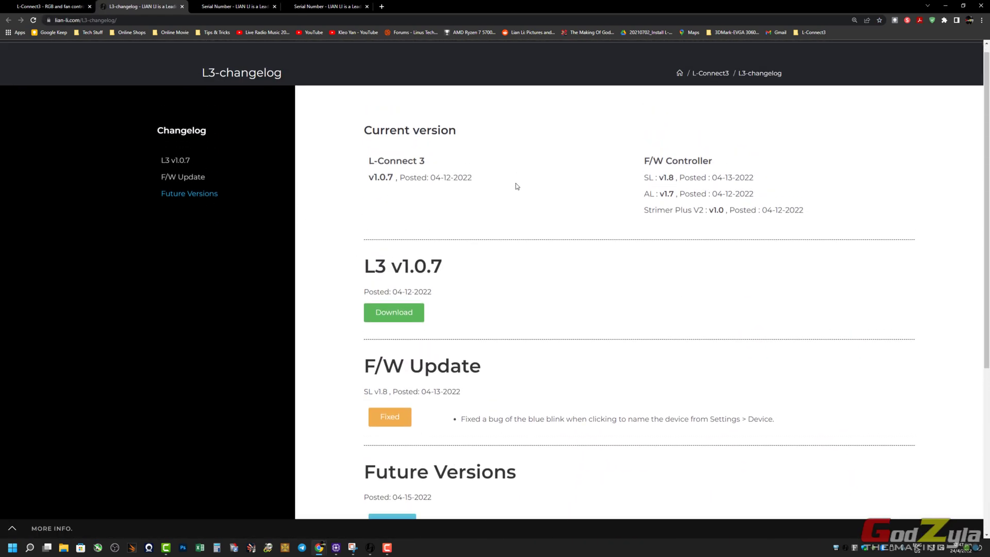
pyautogui.scroll(2, 408, 152)
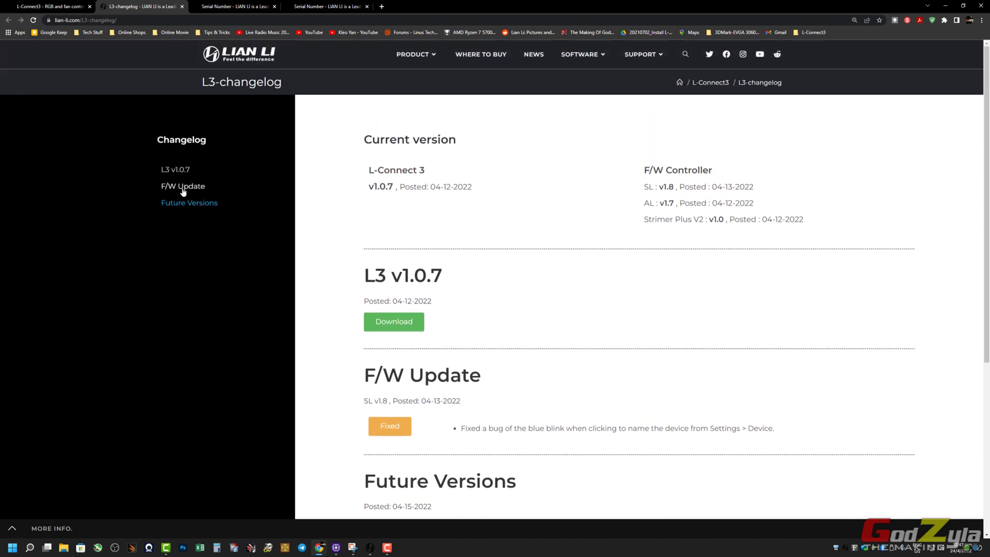
pyautogui.scroll(-1, 448, 201)
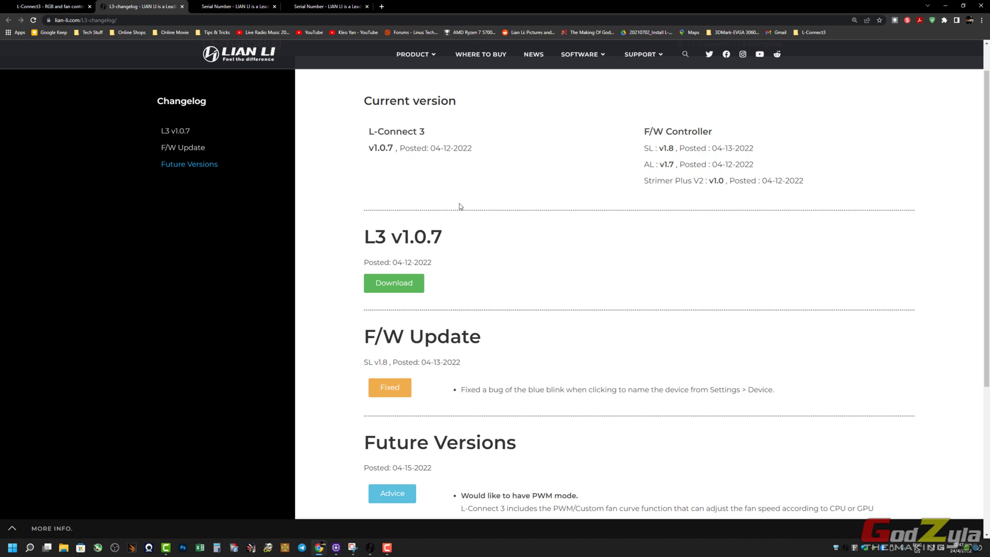
pyautogui.scroll(-2, 427, 189)
pyautogui.scroll(-3, 598, 227)
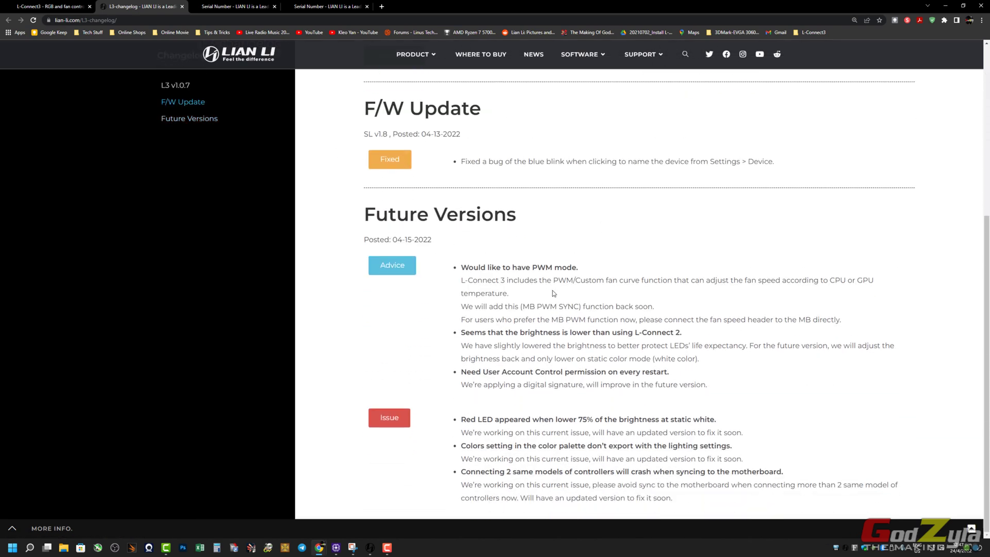
pyautogui.scroll(5, 552, 286)
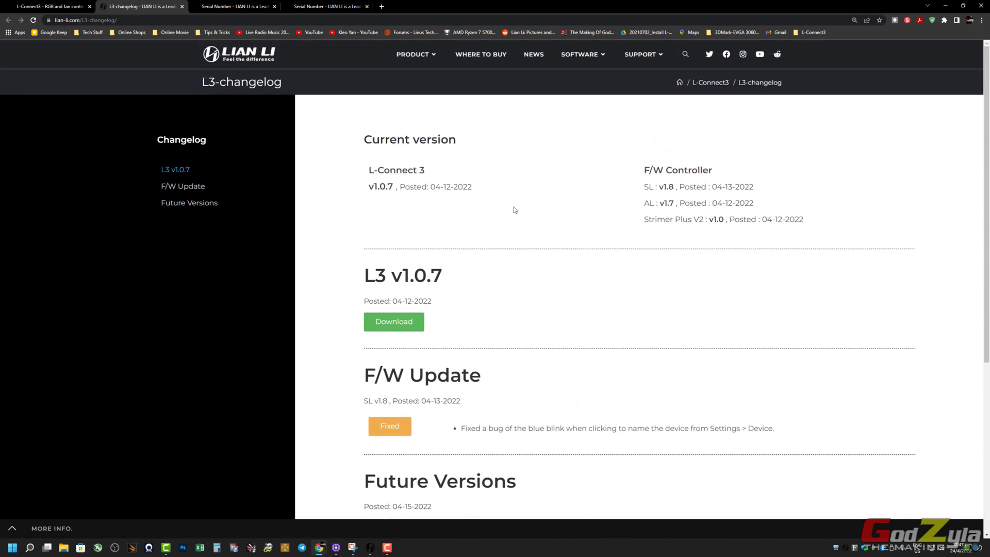